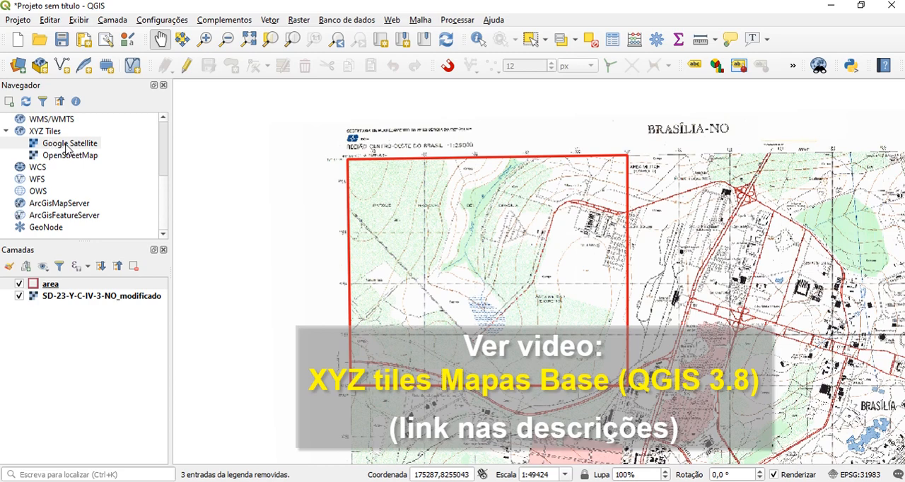
Add the Google Satellite XYZ basemap to the project and place it beneath the area layer
double_click(66, 144)
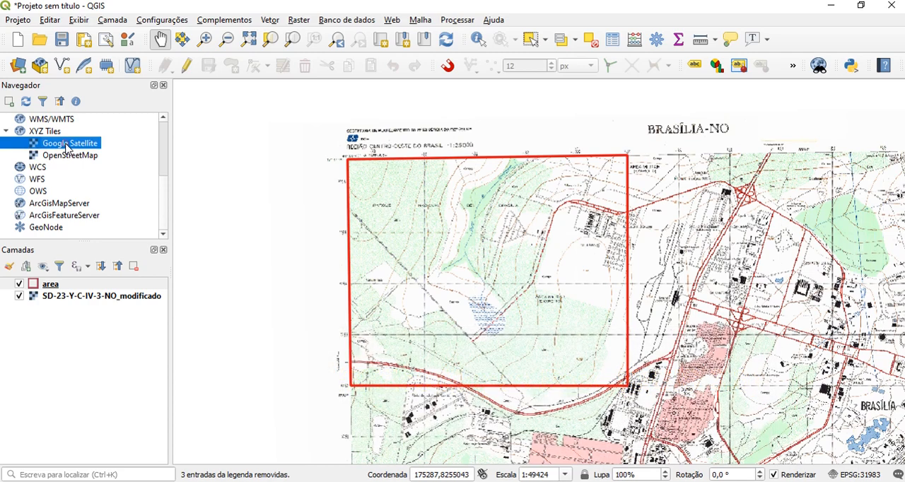
left_click_drag(64, 284, 62, 302)
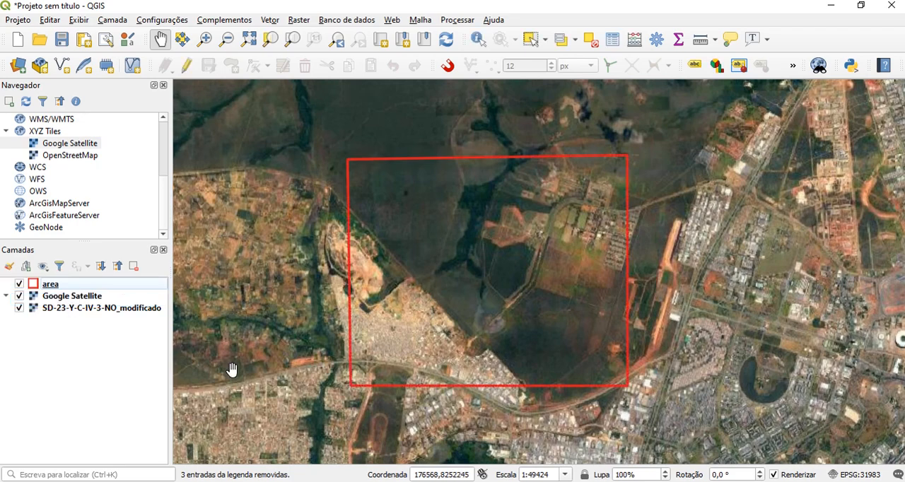
Examine the satellite imagery inside the red area boundary to identify the thematic land-use classes
scroll(530, 193, "up", 1)
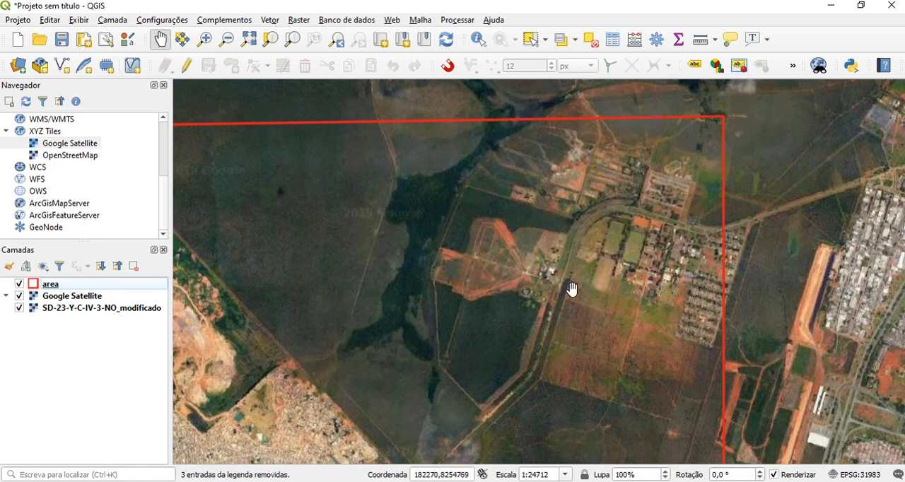
left_click_drag(339, 359, 481, 190)
left_click_drag(439, 255, 358, 307)
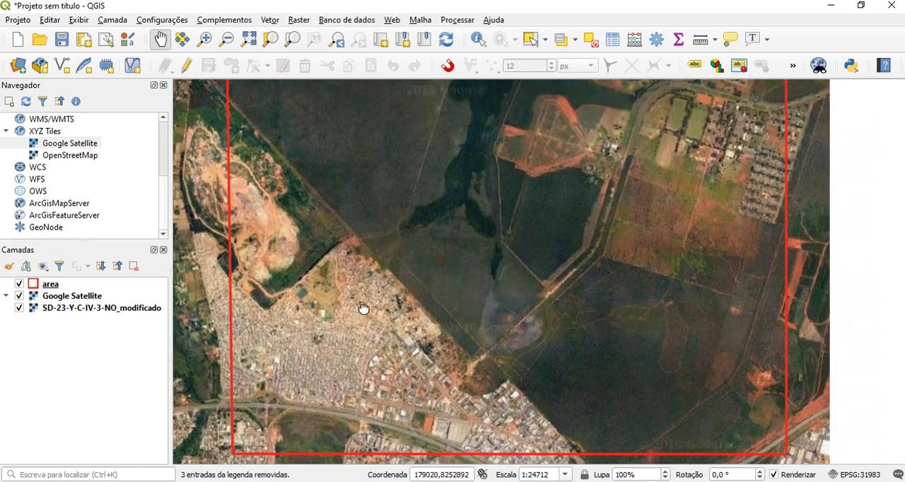
left_click_drag(427, 139, 438, 204)
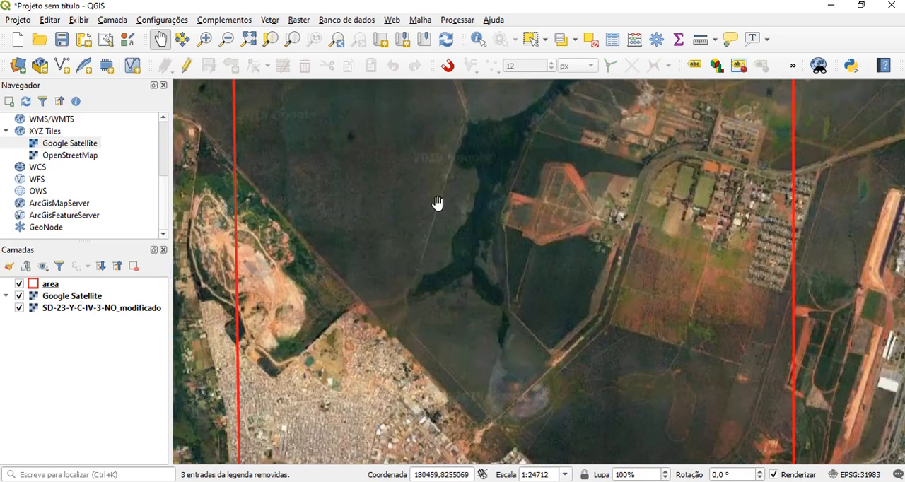
left_click_drag(404, 156, 426, 255)
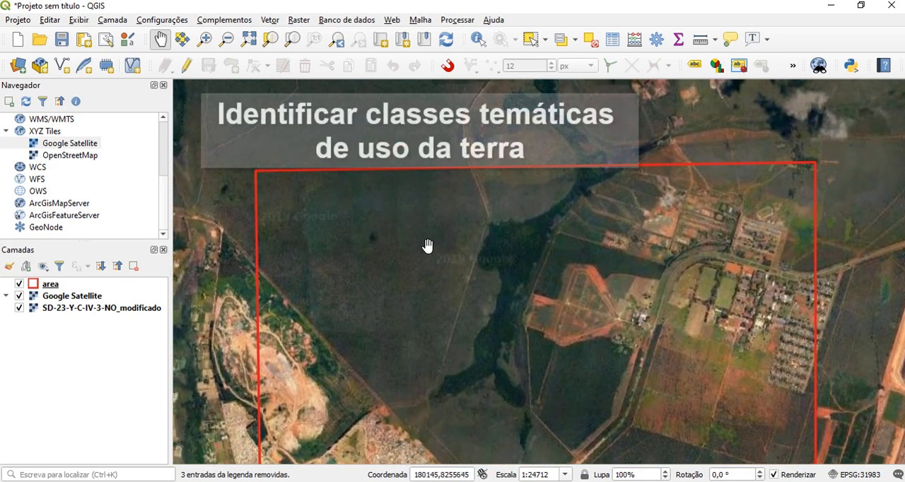
scroll(432, 247, "up", 1)
left_click_drag(502, 241, 401, 224)
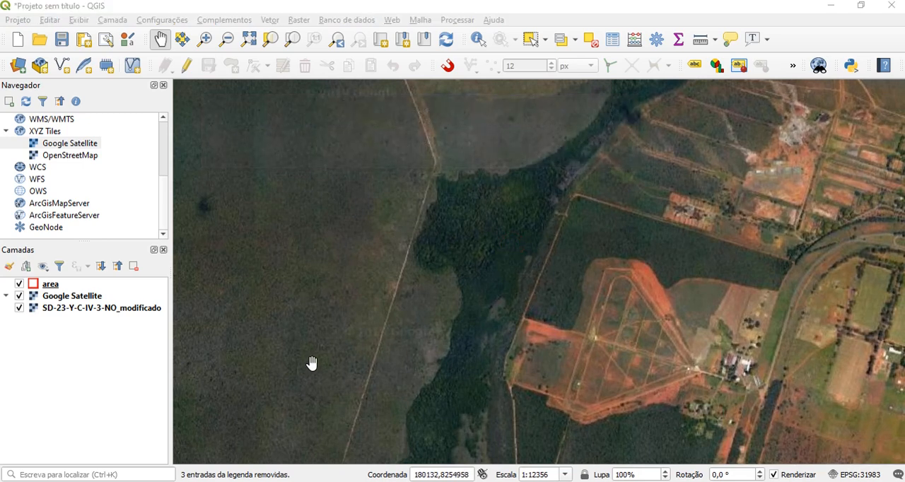
scroll(429, 326, "down", 1)
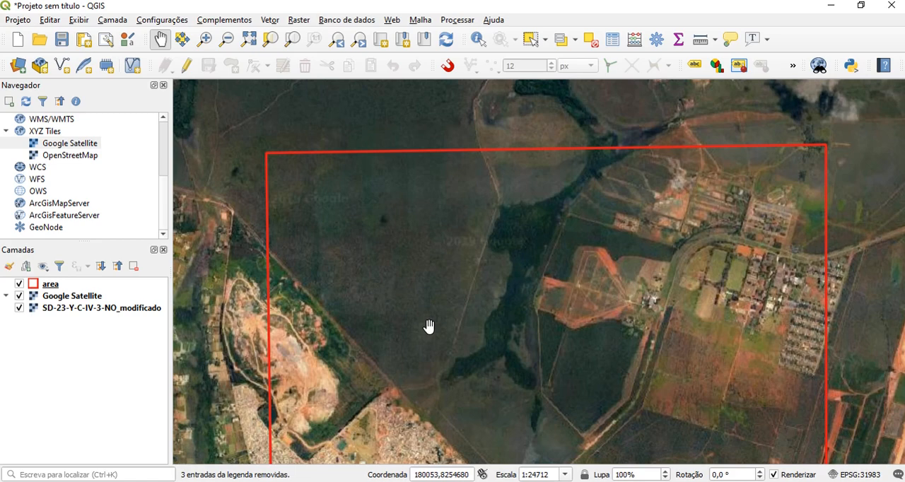
left_click_drag(479, 324, 463, 264)
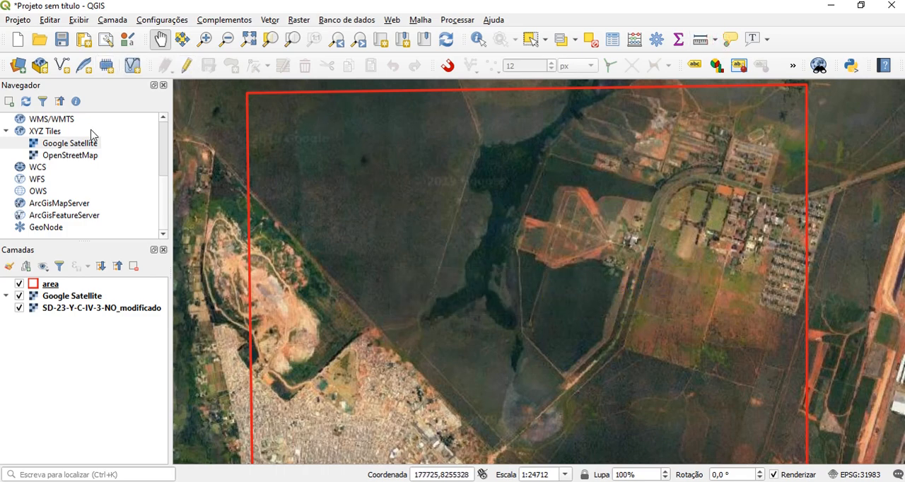
Start a new shapefile layer and name its file mapa_uso_brasilia in the geodados folder
left_click(63, 68)
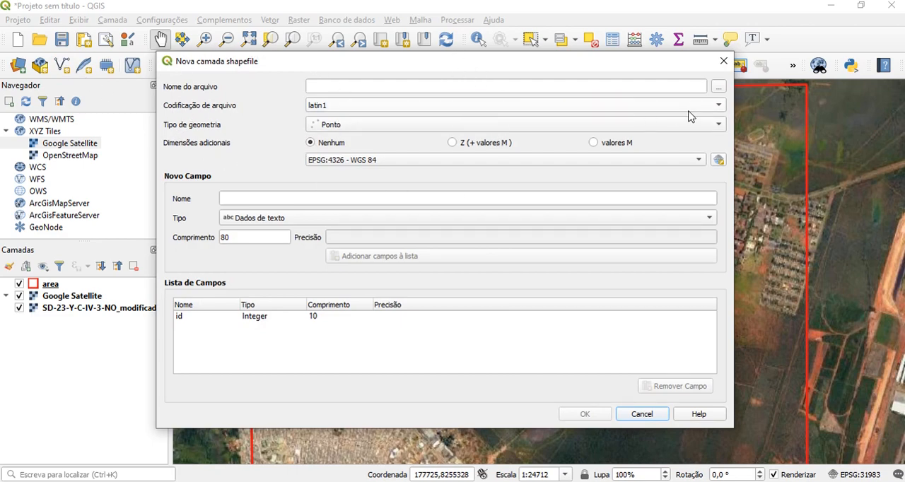
left_click(718, 86)
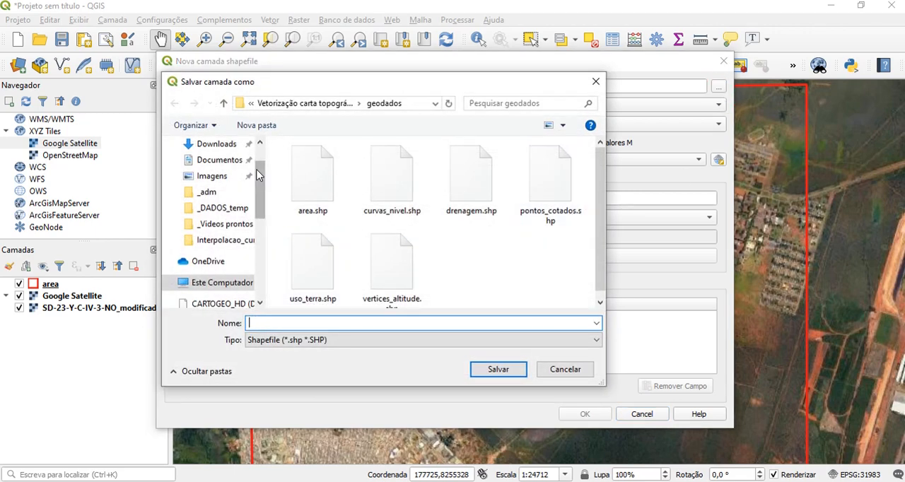
left_click(372, 322)
type("mapa_uso_brasilia")
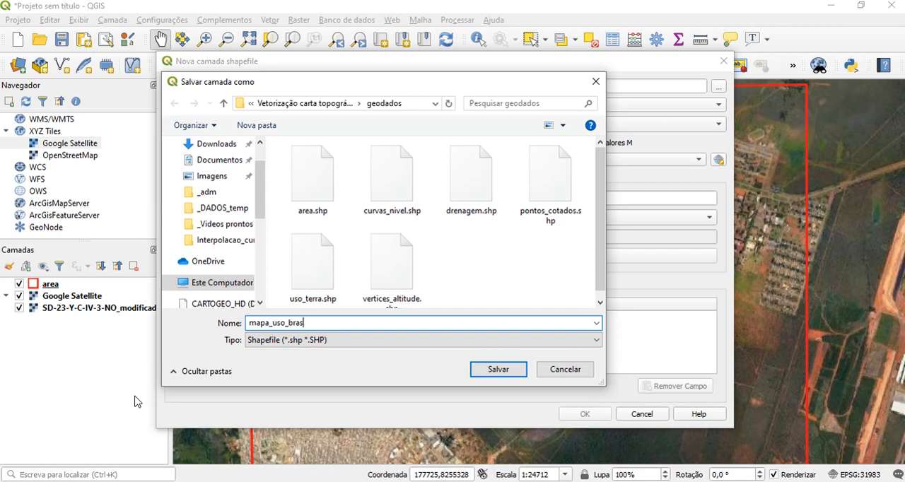
left_click(496, 372)
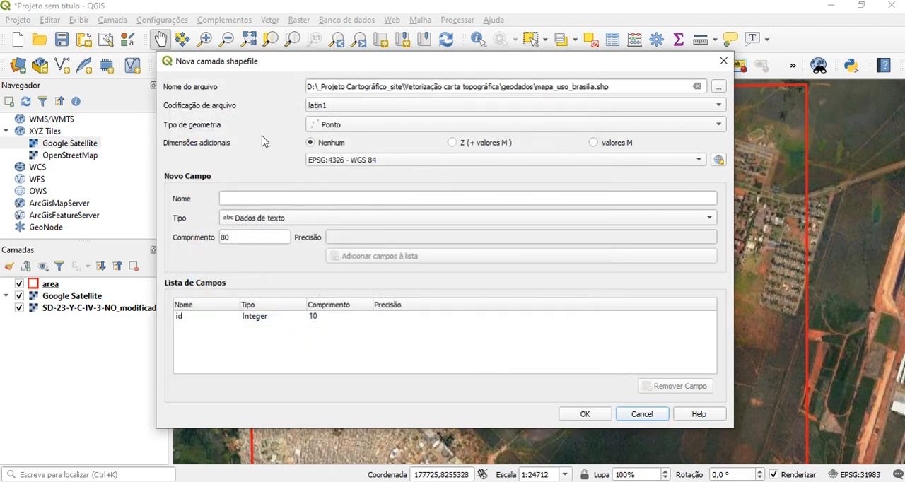
Configure the new shapefile with latin1 encoding, polygon (Polígono) geometry and the SIRGAS 2000 / UTM zone 21S coordinate system (EPSG:31981)
left_click(349, 107)
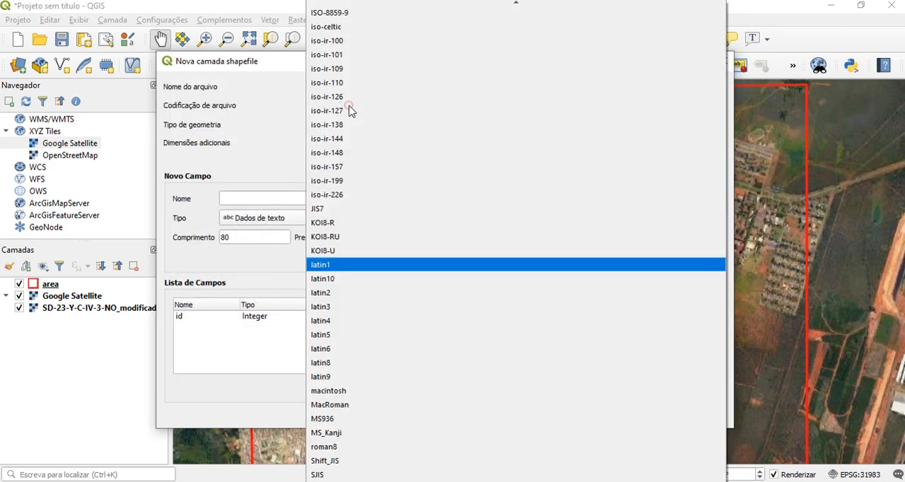
left_click(322, 264)
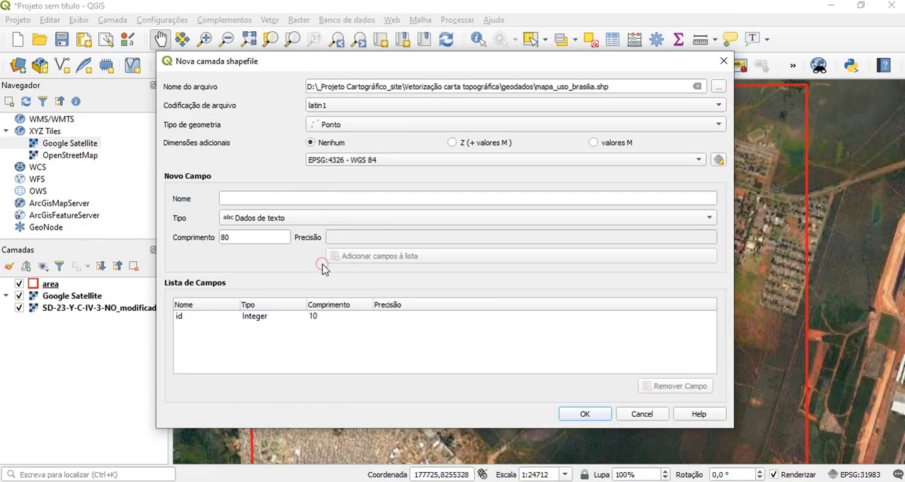
left_click(360, 130)
left_click(359, 167)
left_click(718, 160)
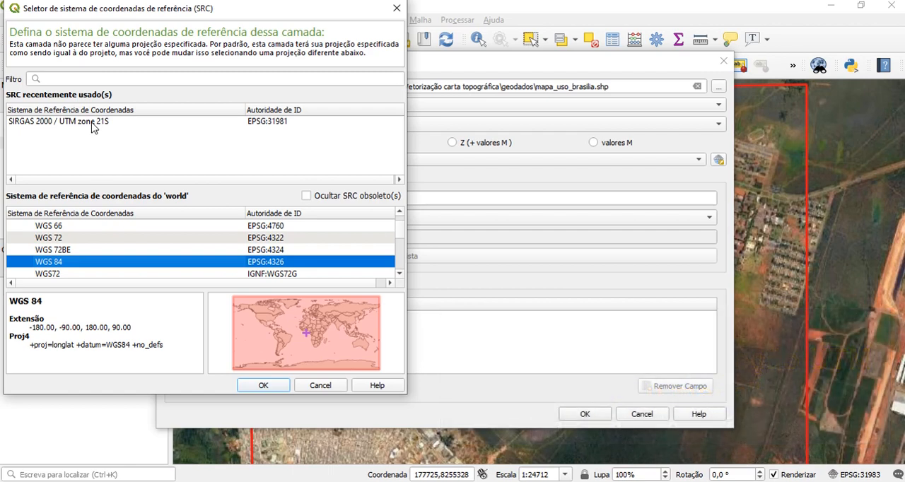
left_click(94, 123)
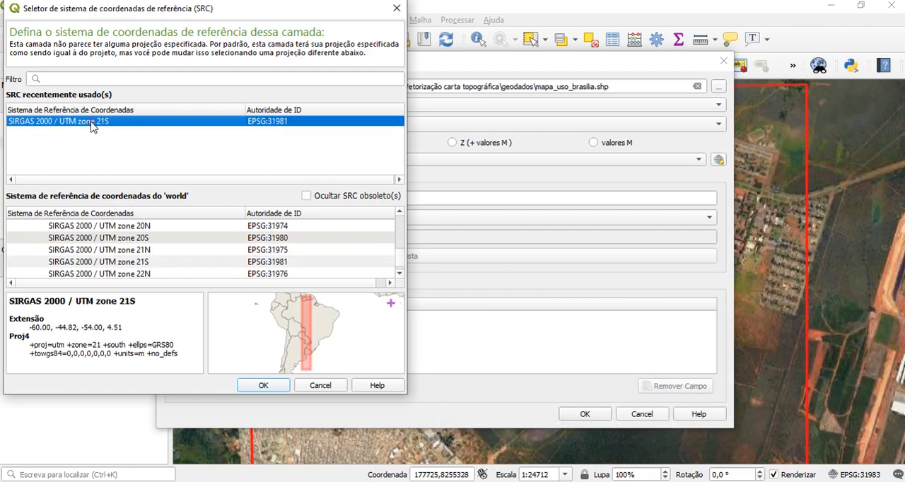
left_click(266, 386)
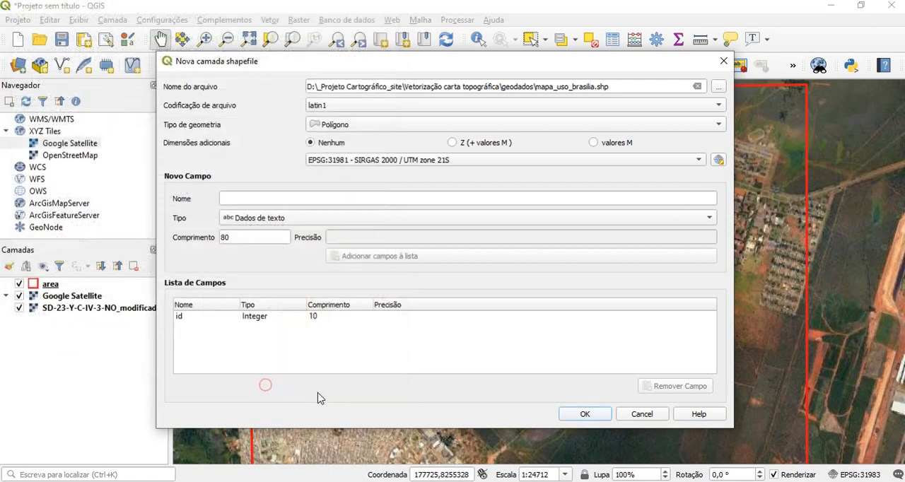
Add a text field (Dados de texto) named classe_uso to the field list and create the shapefile layer
left_click(243, 198)
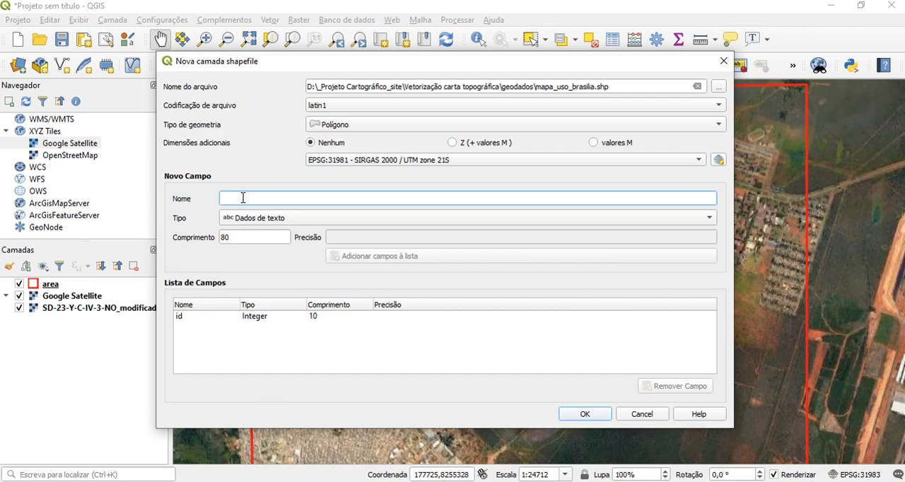
type("classe")
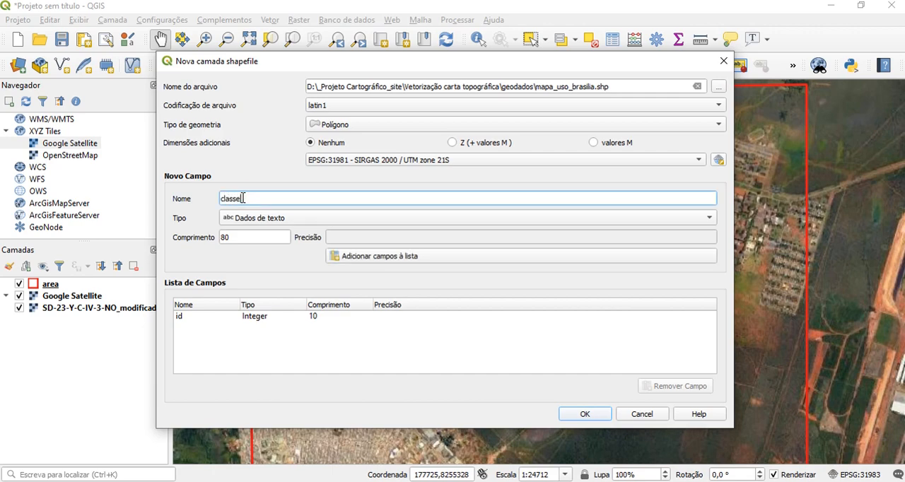
type("_uso")
left_click(255, 222)
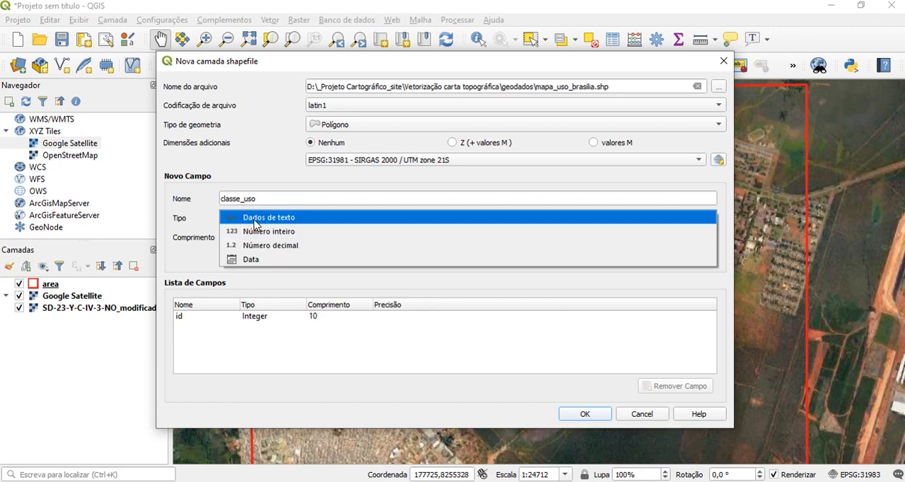
left_click(256, 221)
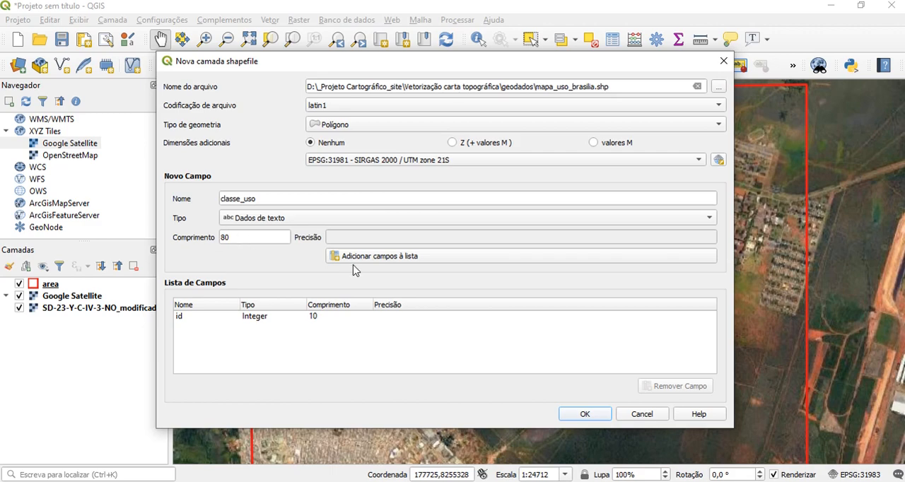
left_click(384, 263)
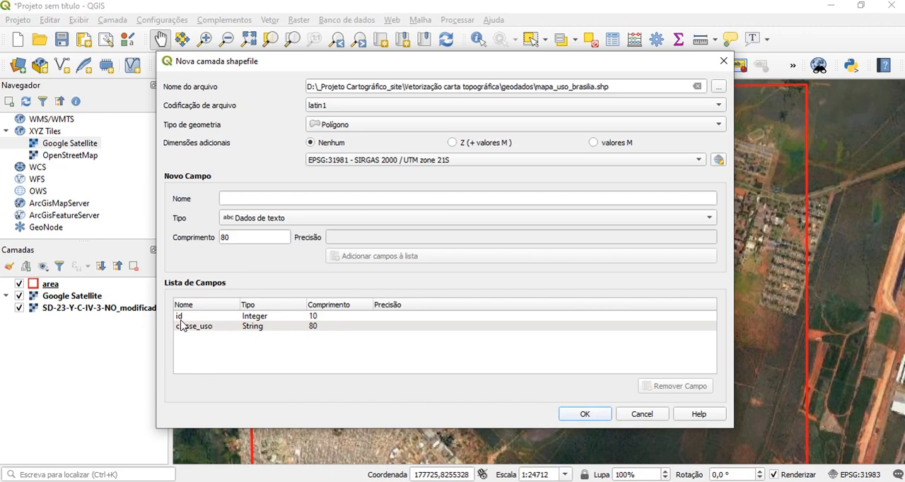
left_click(585, 415)
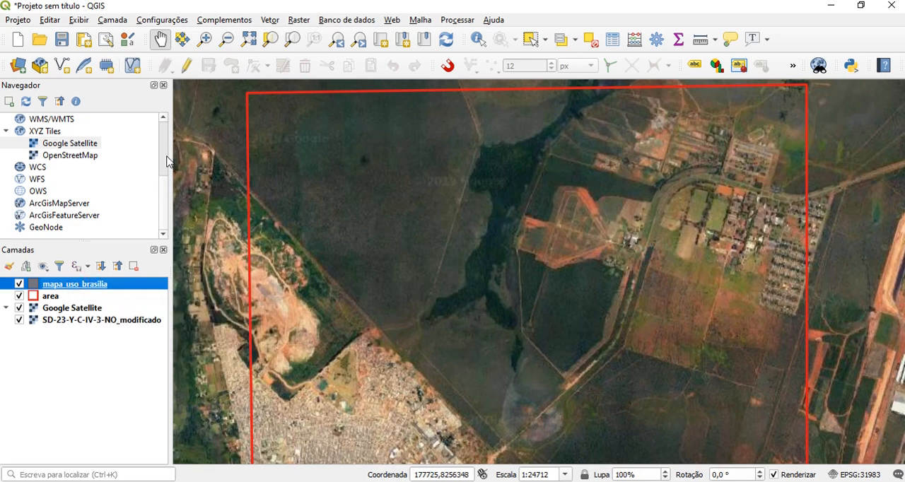
Enable editing on the mapa_uso_brasilia layer and turn on snapping for all layers (Todas as camadas)
left_click(184, 66)
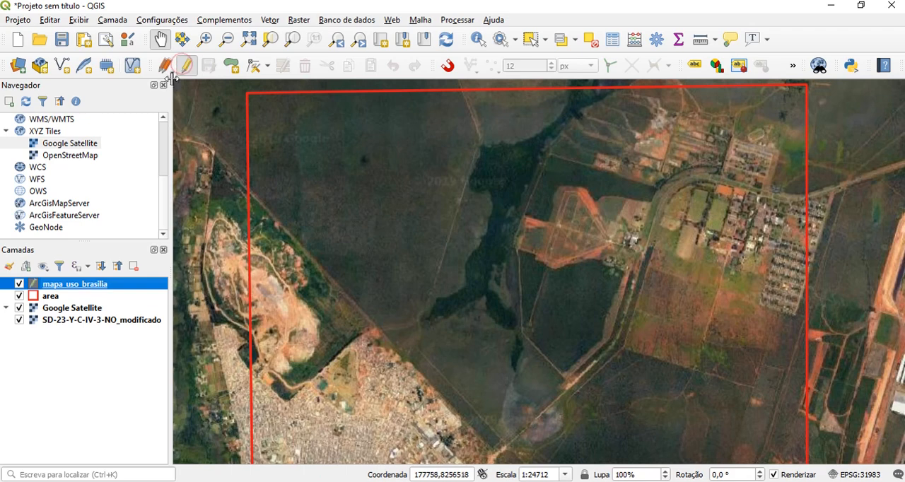
left_click(231, 67)
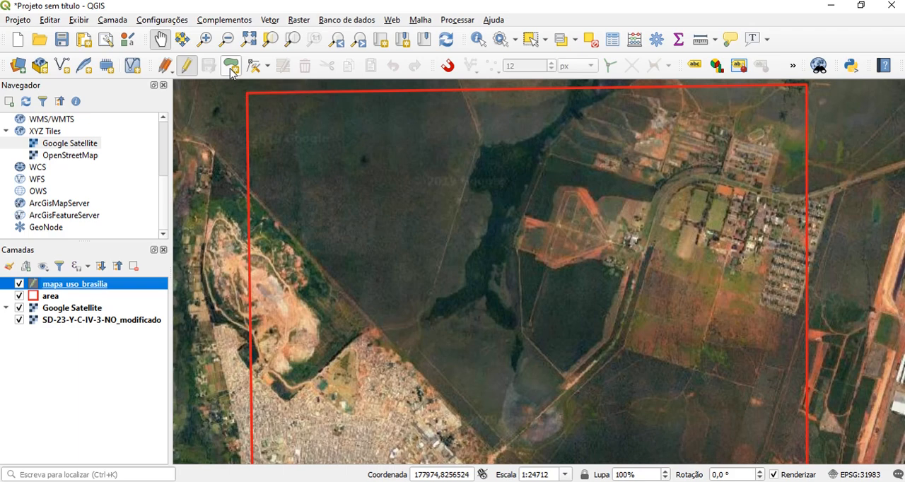
left_click(450, 67)
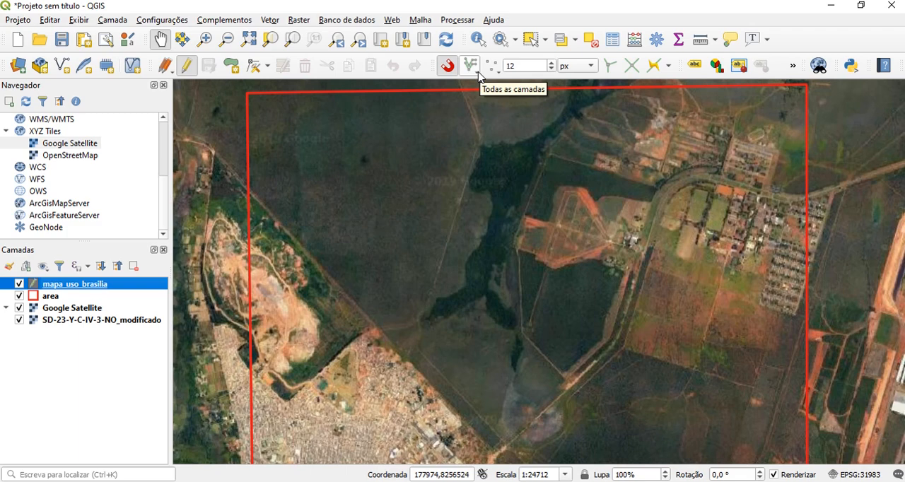
left_click(471, 67)
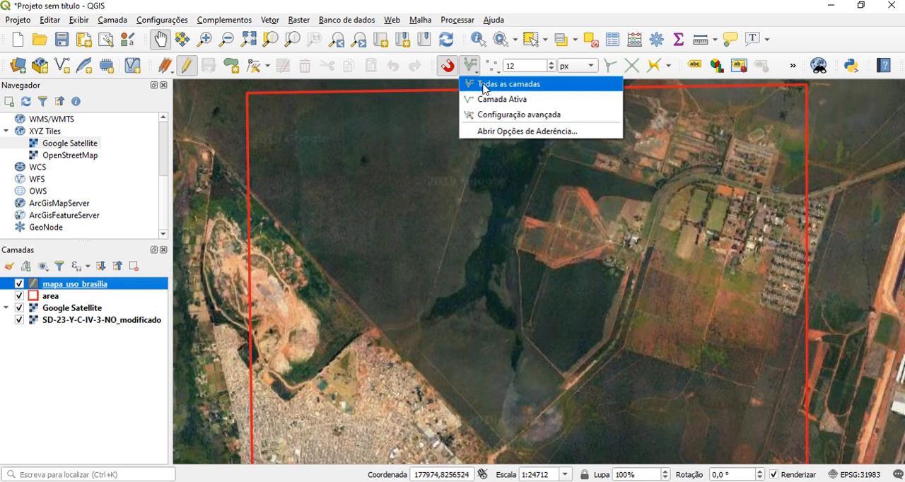
left_click(485, 88)
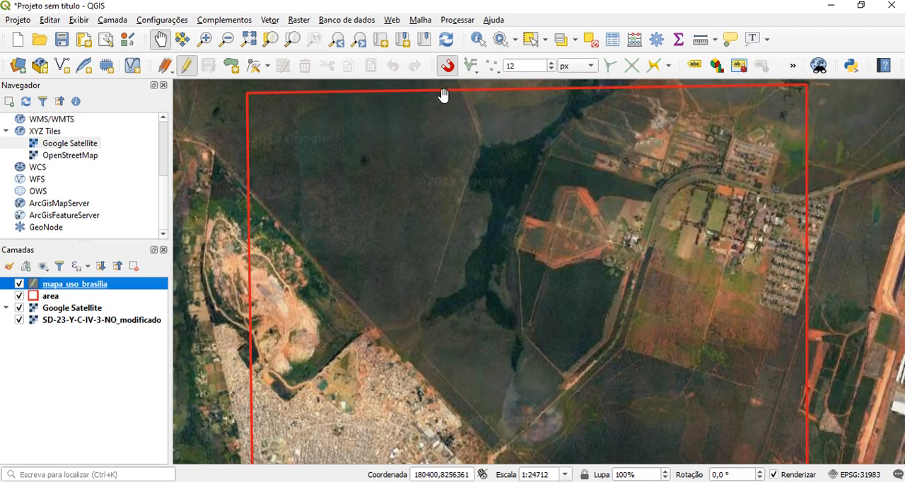
Set snapping to vertex and segment (Vértice e Segmento) with a tolerance of 12 metres
left_click(494, 70)
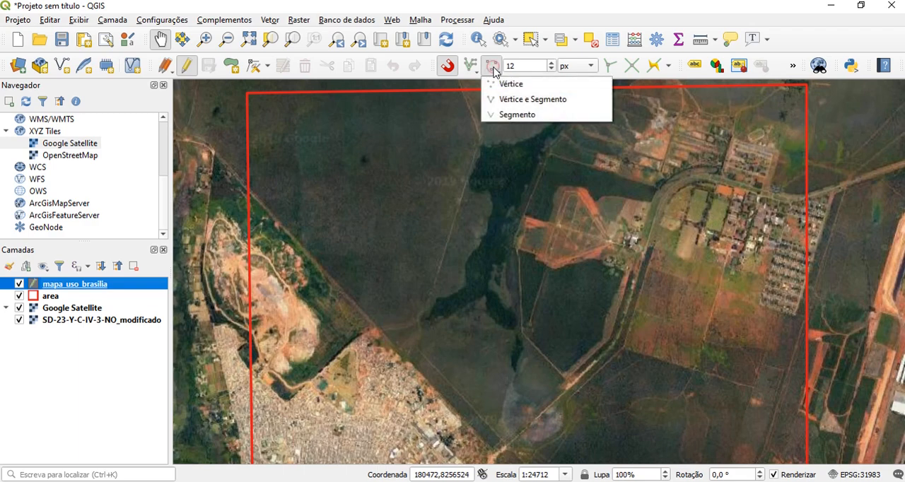
left_click(502, 105)
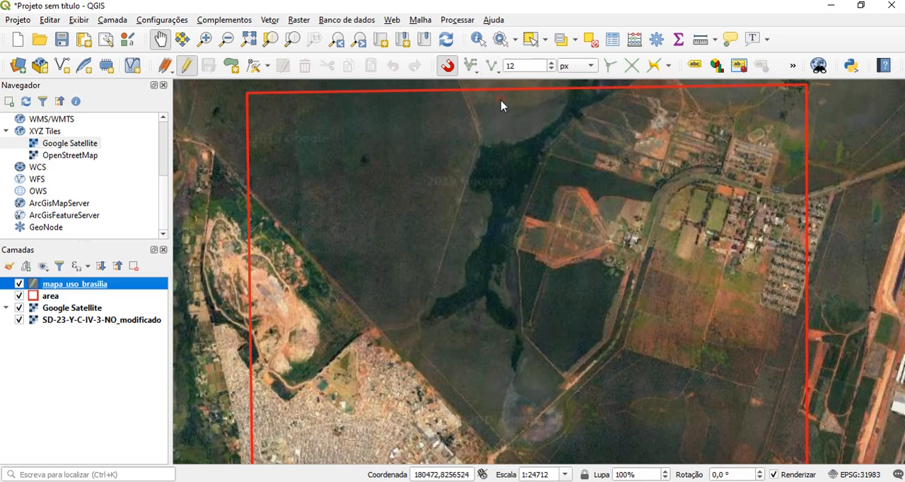
left_click(516, 67)
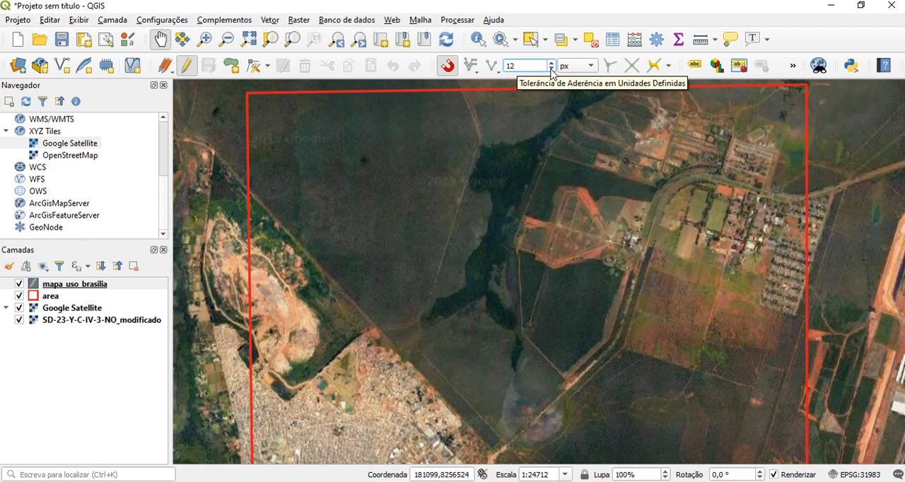
left_click(593, 66)
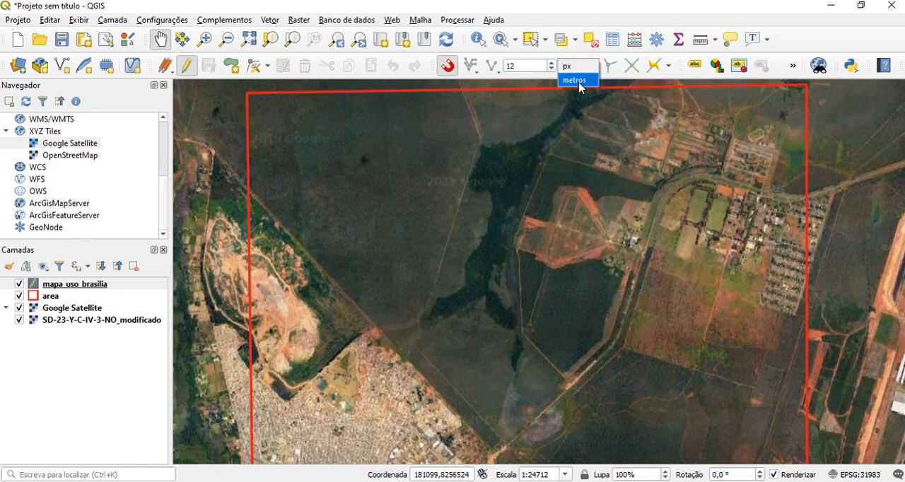
left_click(580, 82)
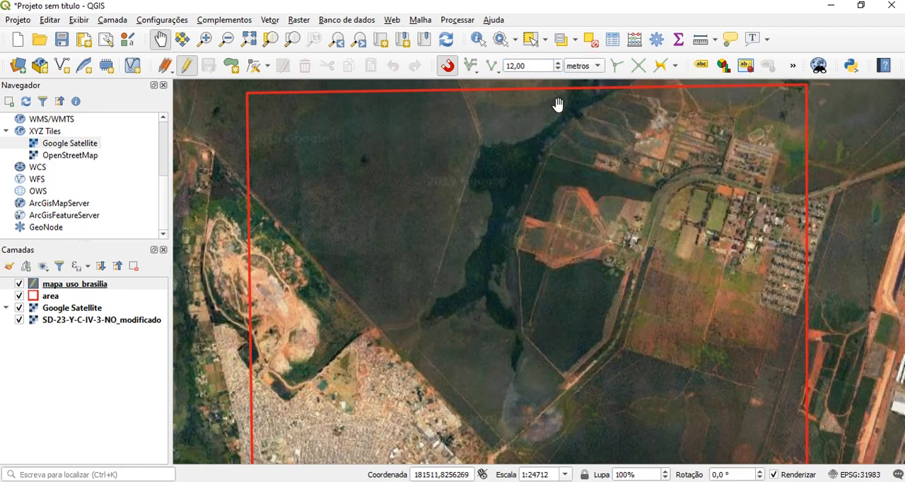
left_click(537, 66)
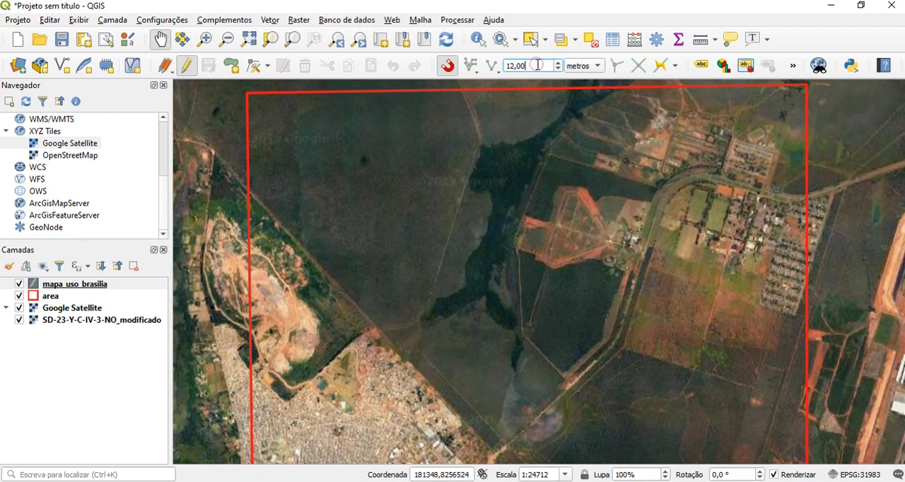
Enable topological editing, snapping on intersection and tracing, and set the snapping tolerance to 13 metres
left_click(617, 67)
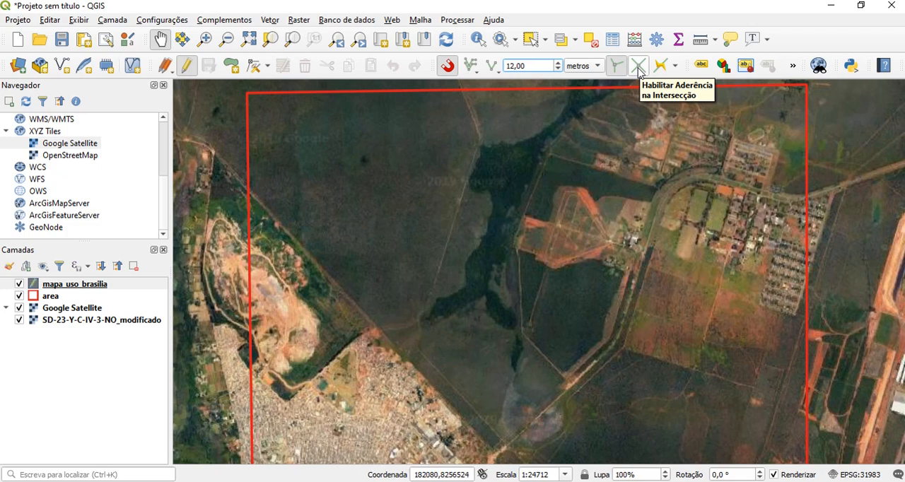
left_click(638, 67)
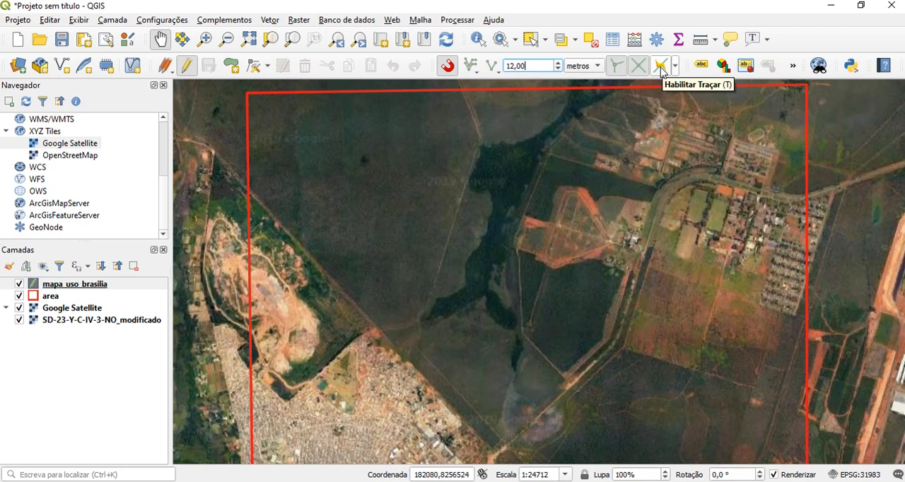
left_click(661, 67)
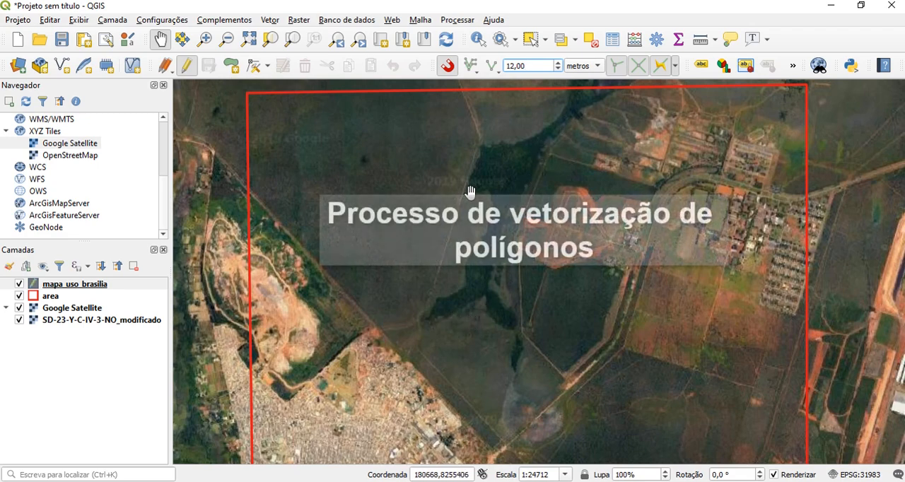
scroll(569, 173, "up", 1)
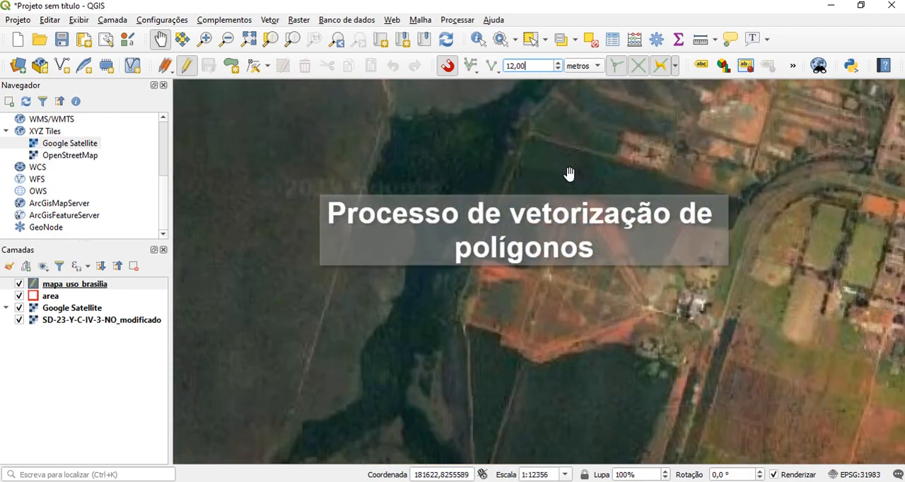
key("Up")
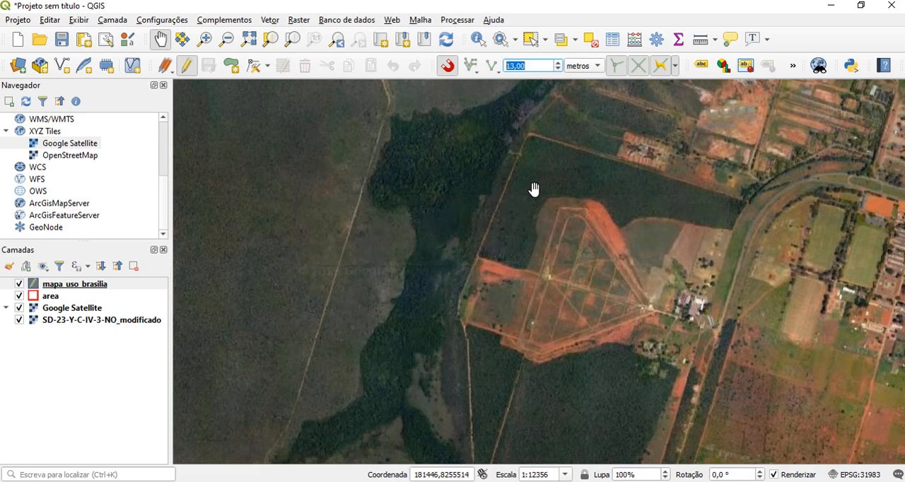
Set the map scale to 1:25000 to view the whole upper part of the study area
left_click_drag(479, 121, 463, 304)
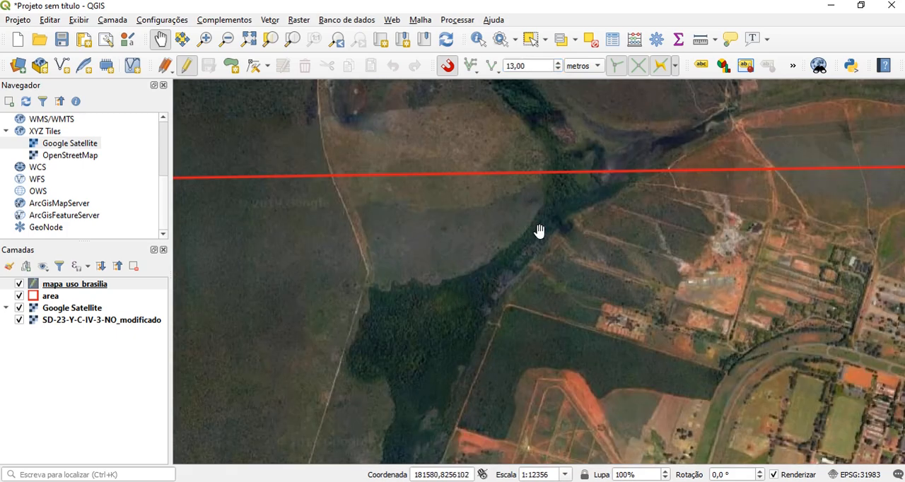
left_click(567, 474)
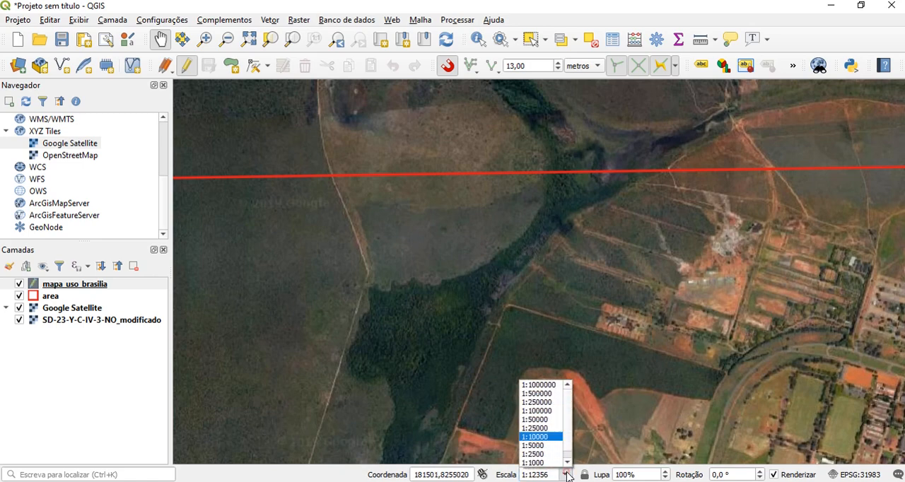
left_click(550, 429)
left_click_drag(541, 412, 558, 277)
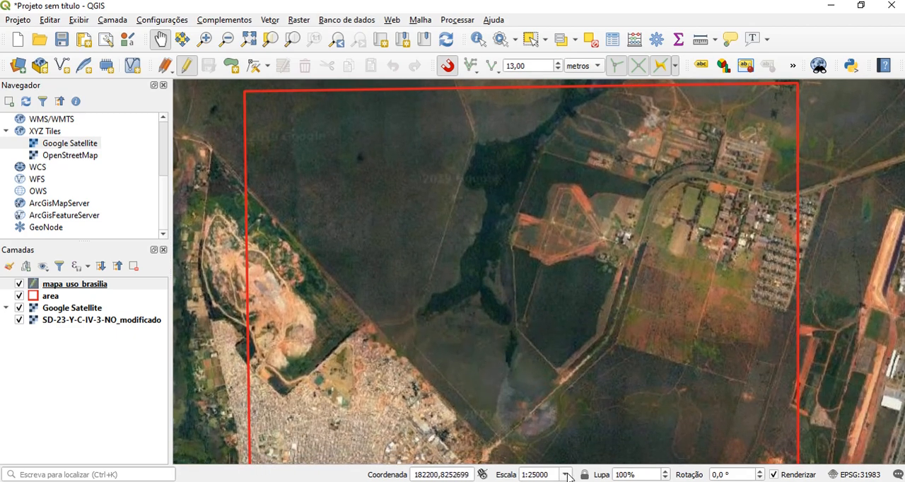
Set the map scale to 1:10000 and show where the dark forest strip meets the area's northern boundary
left_click(566, 476)
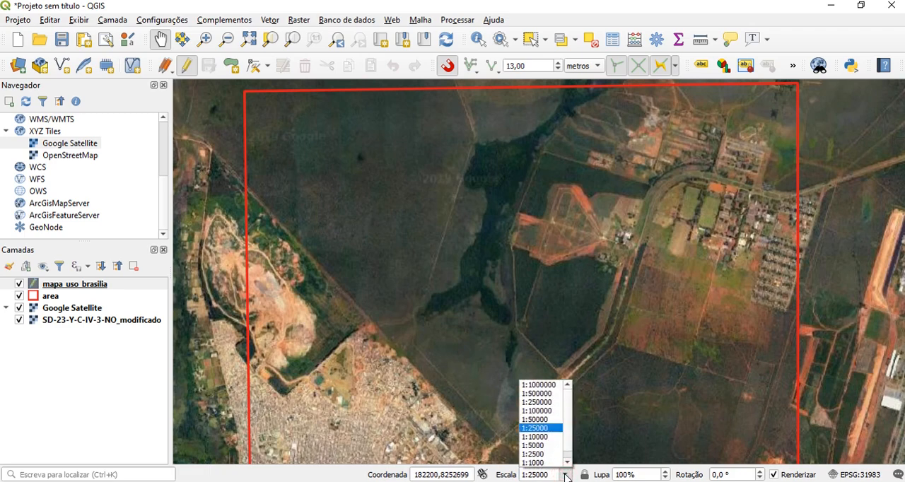
key("Down")
key("Down")
key("Down")
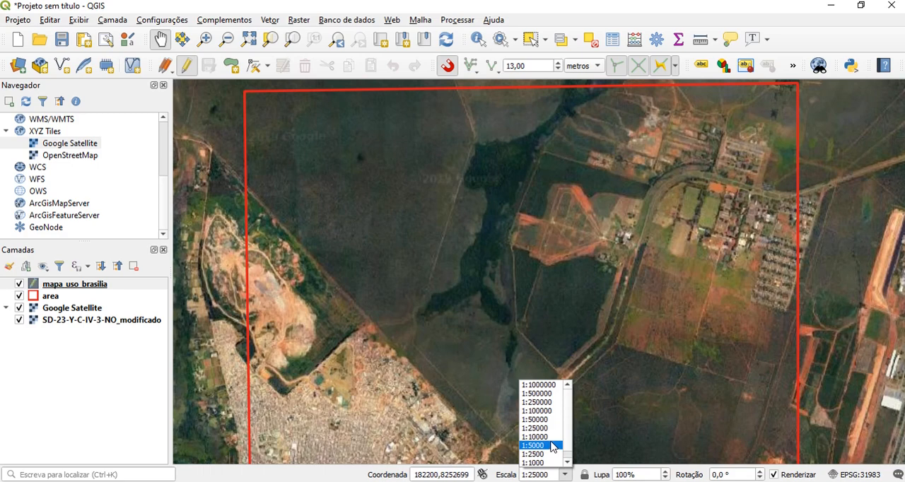
left_click(548, 437)
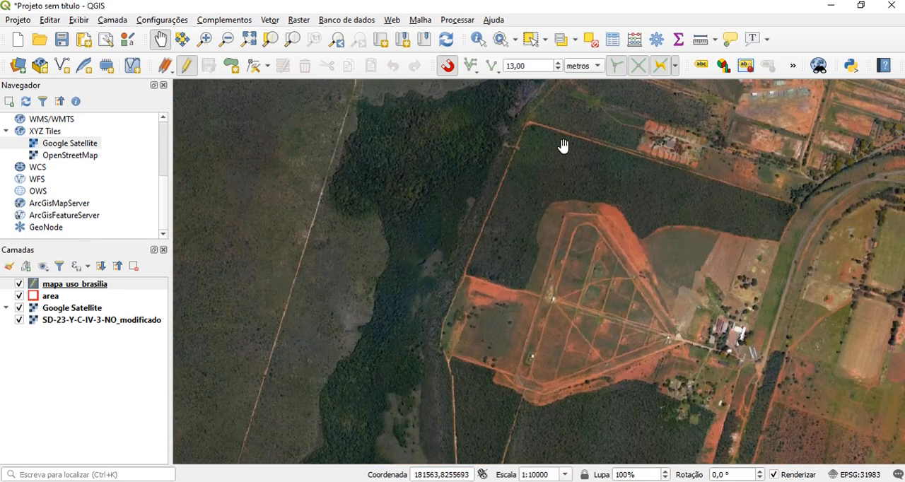
left_click_drag(564, 146, 507, 398)
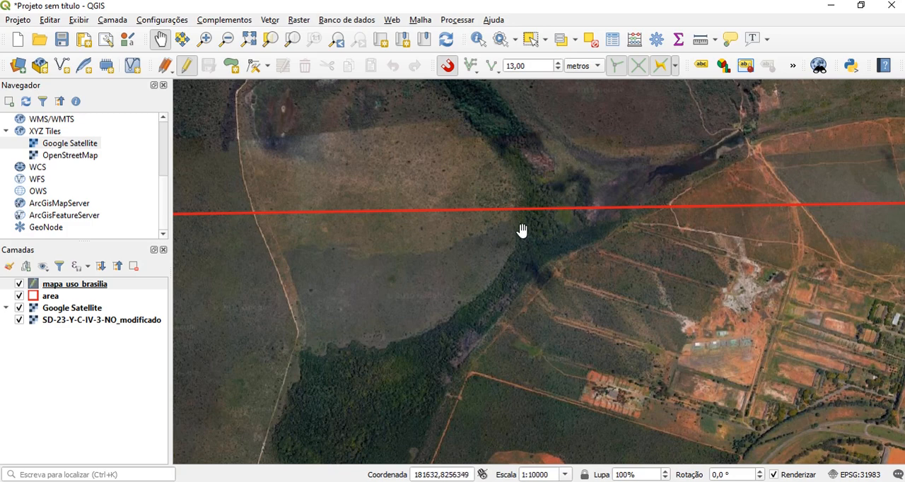
Start a polygon in mapa_uso_brasilia at the area's northern boundary, tracing the dark forest's northwestern edge southwest to the dirt track
left_click(232, 67)
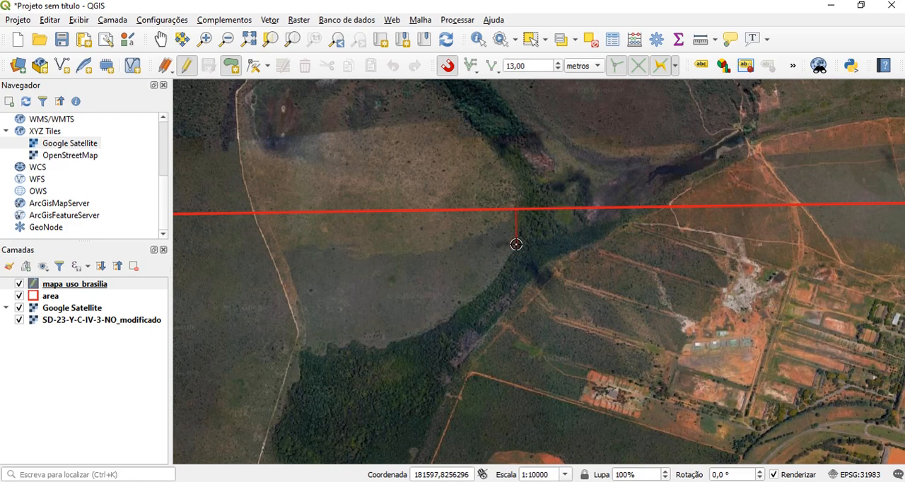
left_click(517, 244)
left_click(500, 276)
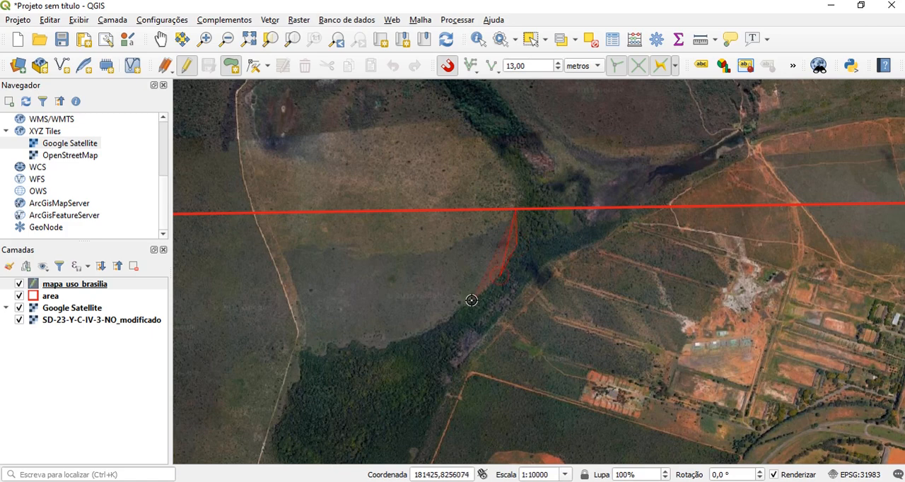
left_click(452, 316)
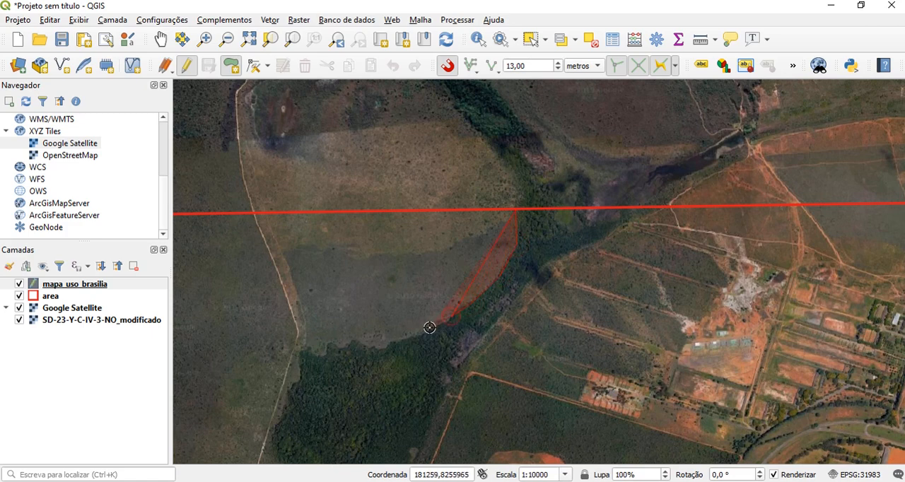
left_click(410, 337)
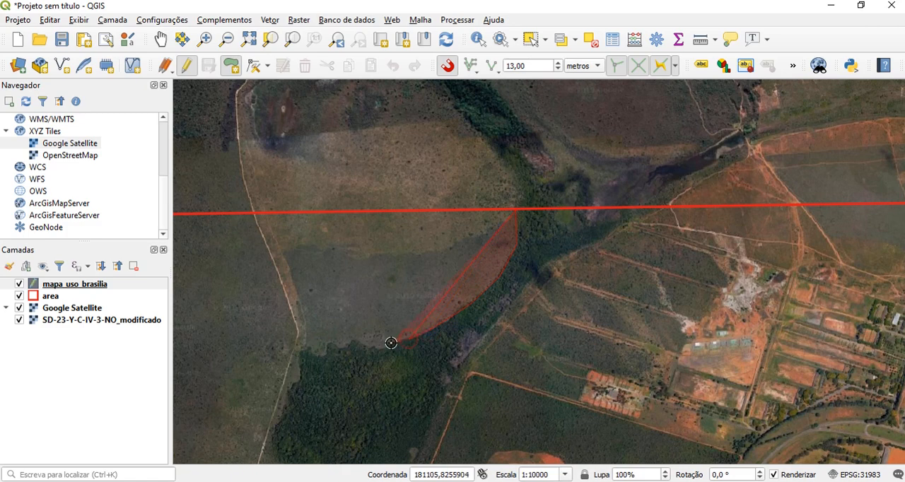
left_click(368, 348)
left_click(351, 342)
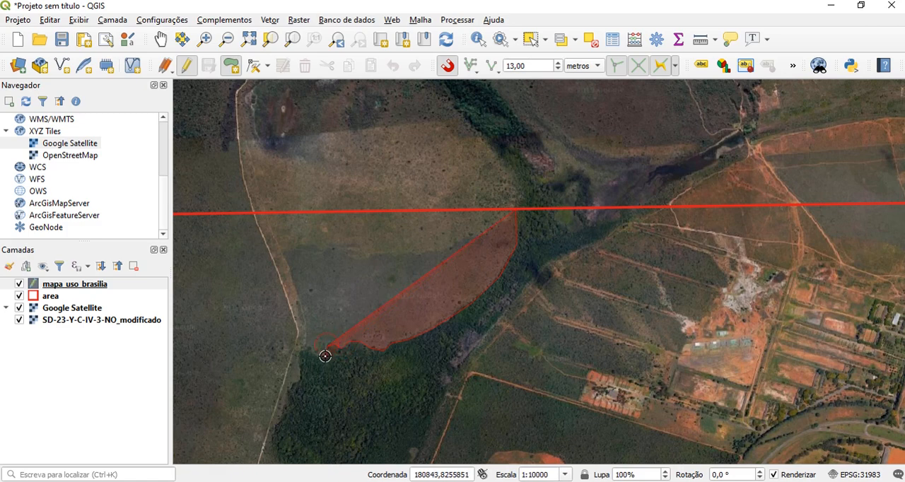
left_click(325, 357)
left_click(312, 353)
left_click(306, 347)
left_click(299, 354)
left_click(299, 363)
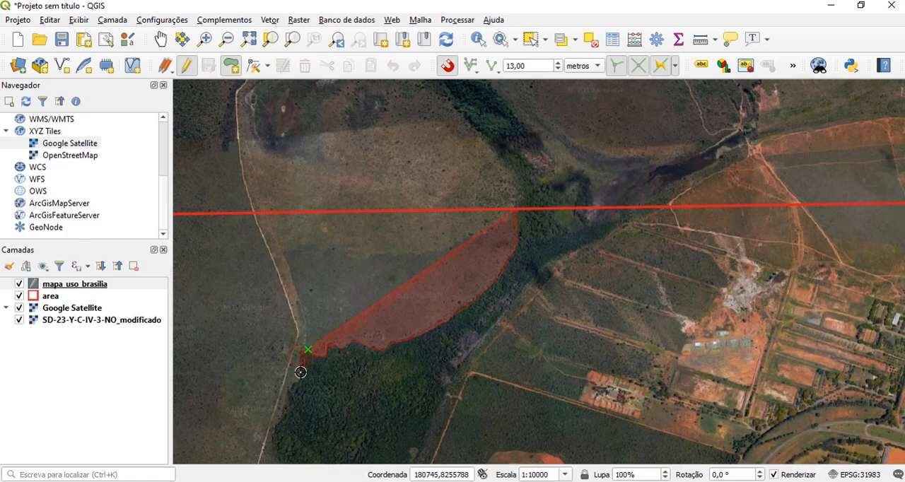
Continue the polygon outline south along the forest's western bulge beside the dirt track
left_click(300, 373)
left_click(302, 378)
left_click(293, 383)
left_click(288, 397)
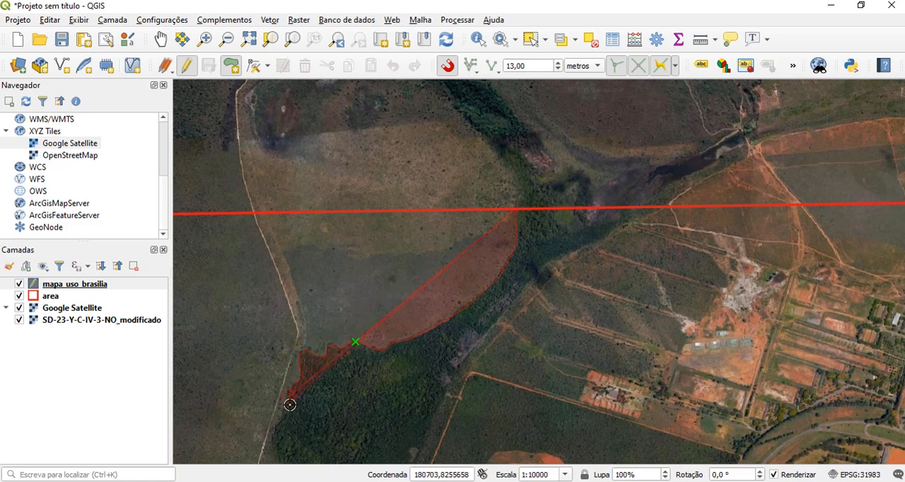
left_click(291, 404)
left_click(281, 418)
left_click(275, 433)
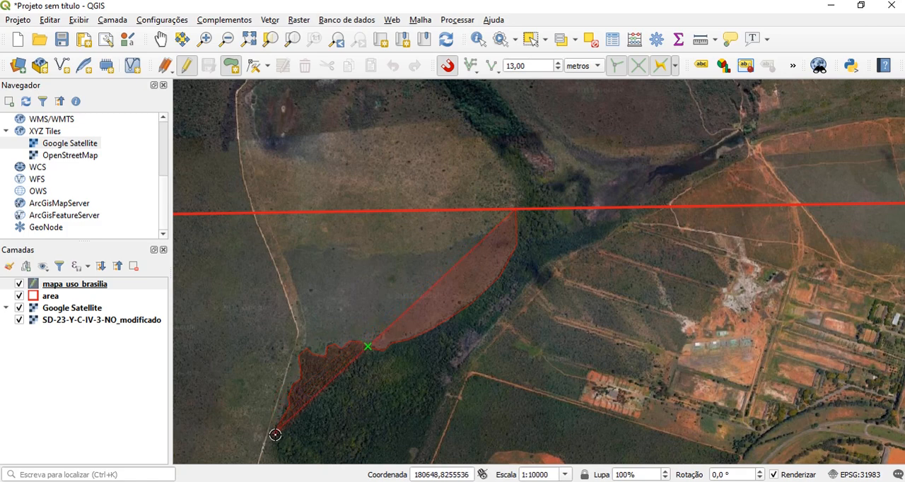
left_click(273, 450)
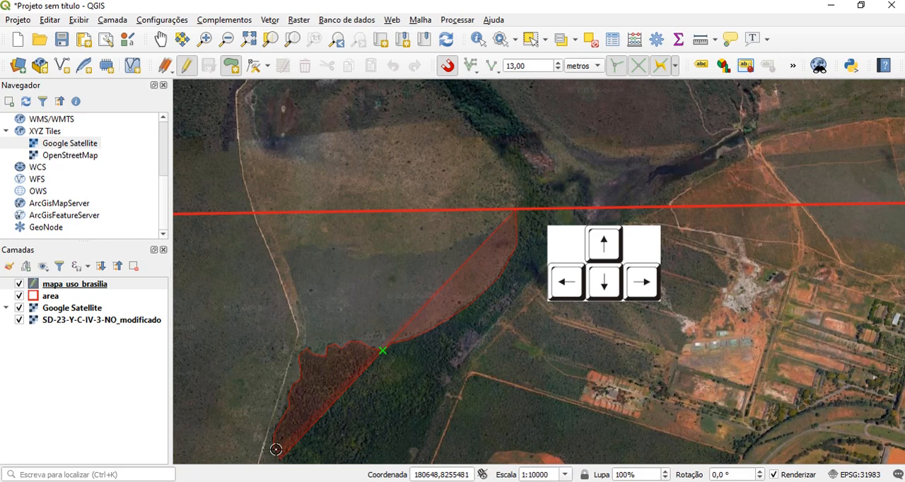
Trace the polygon along the forest's western edge, around its indentations, down to the southwestern tip near the track junction
key("Down")
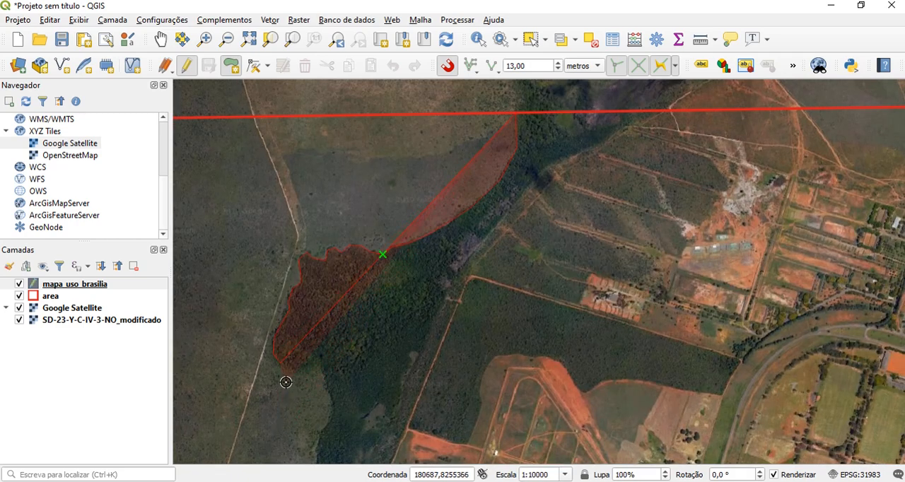
key("Down")
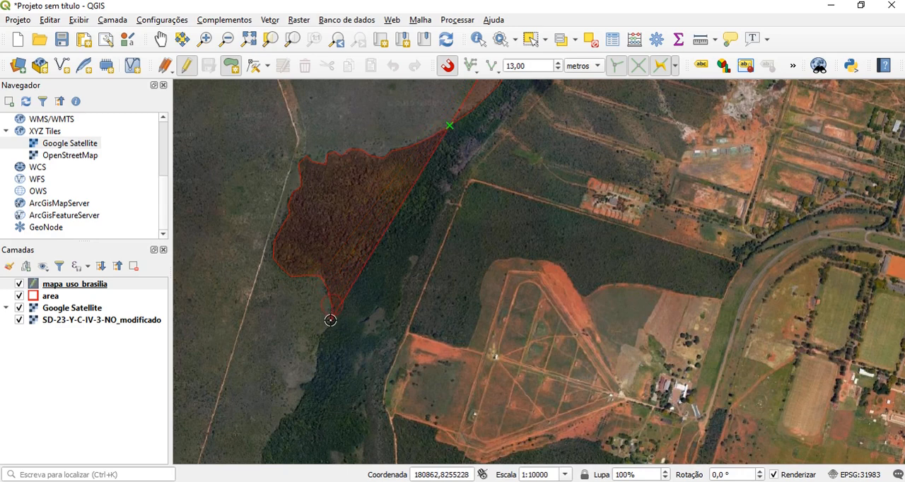
left_click(301, 385)
left_click(302, 390)
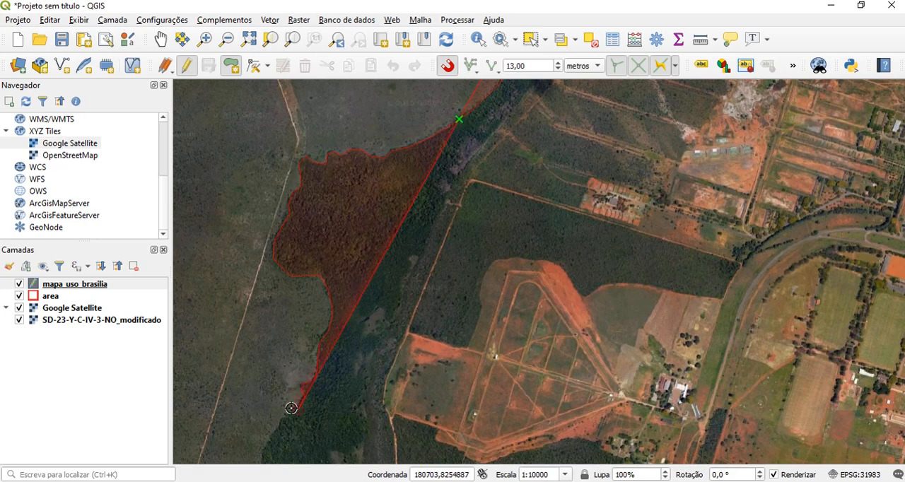
key("Down")
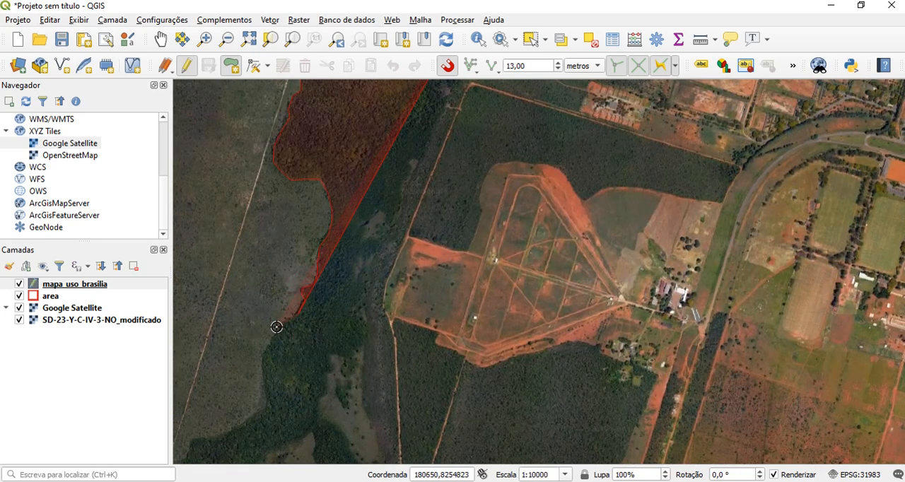
left_click(280, 324)
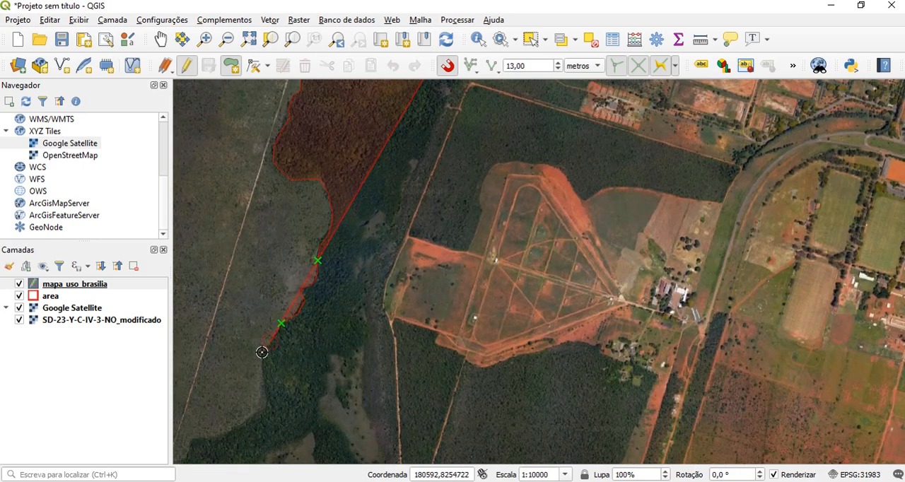
left_click(262, 369)
left_click(266, 383)
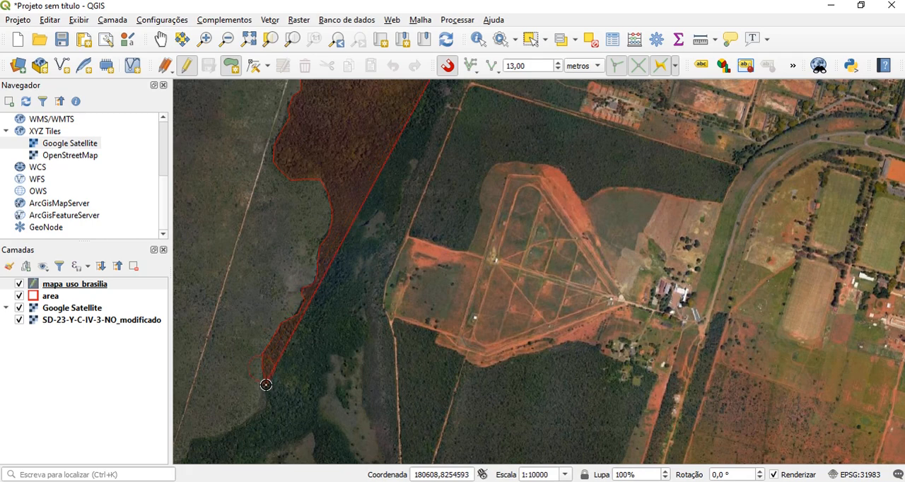
key("Down")
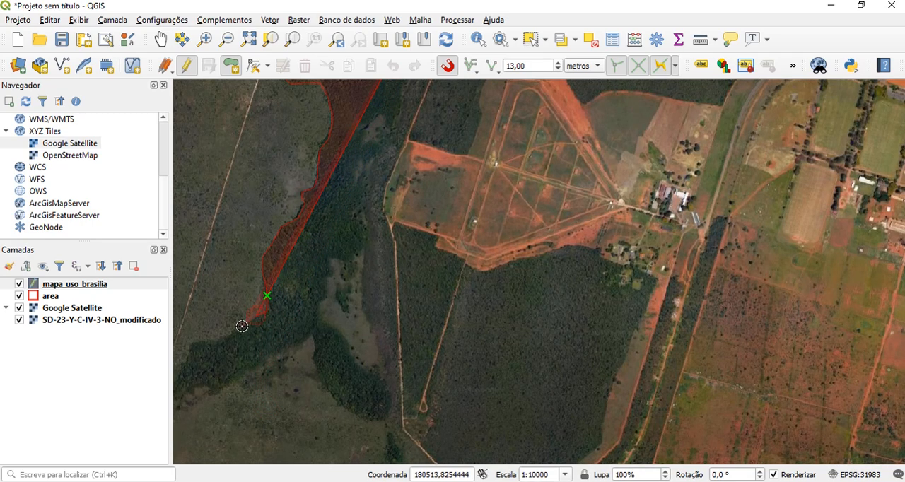
key("Left")
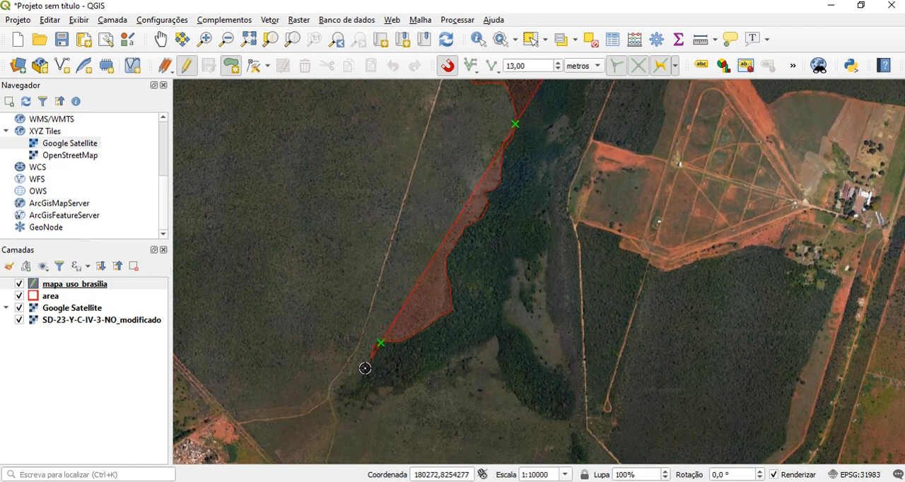
left_click(336, 394)
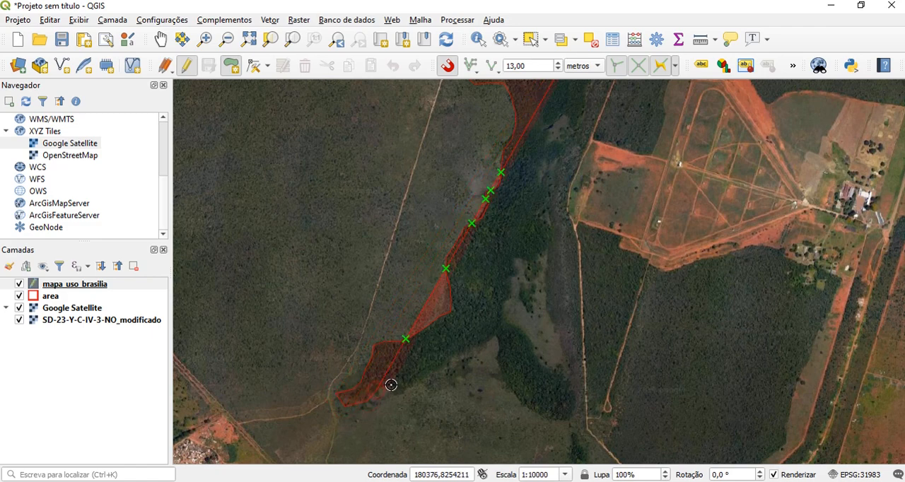
Trace the southern edge of the forest's southwestern arm back northeast to where the forest forks
left_click(393, 395)
left_click(403, 395)
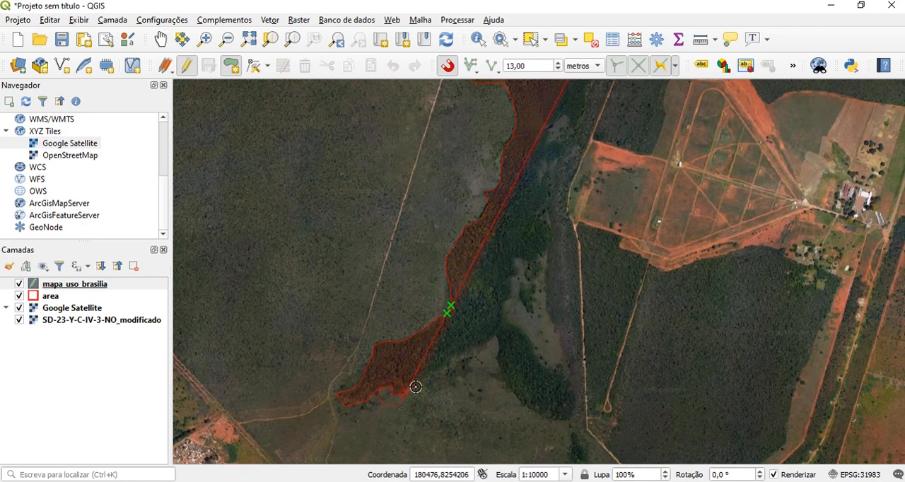
left_click(417, 386)
left_click(425, 380)
left_click(451, 364)
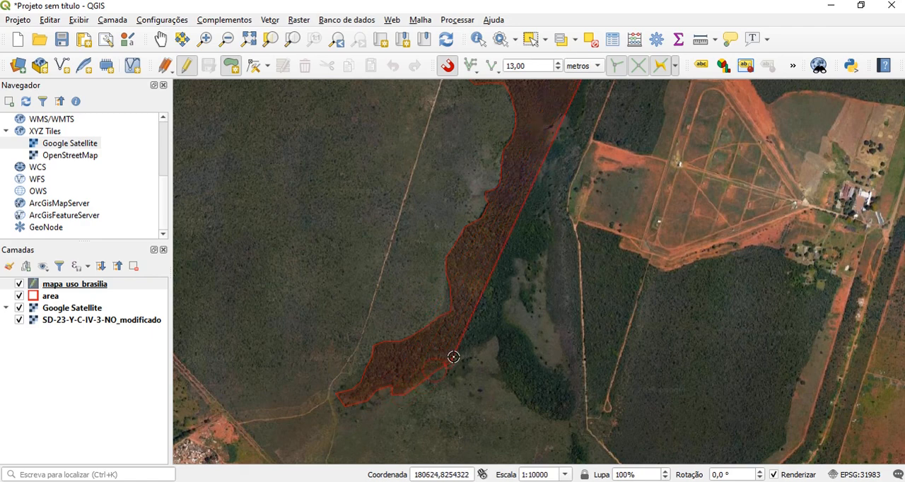
left_click(457, 355)
left_click(477, 349)
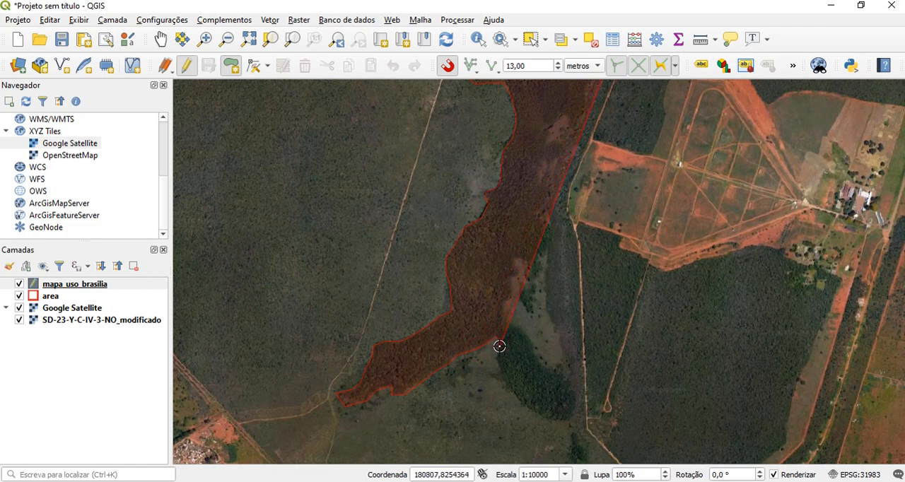
Outline the forest's southeastern lobe, following its western side down, around its end and back up its eastern side
left_click(497, 362)
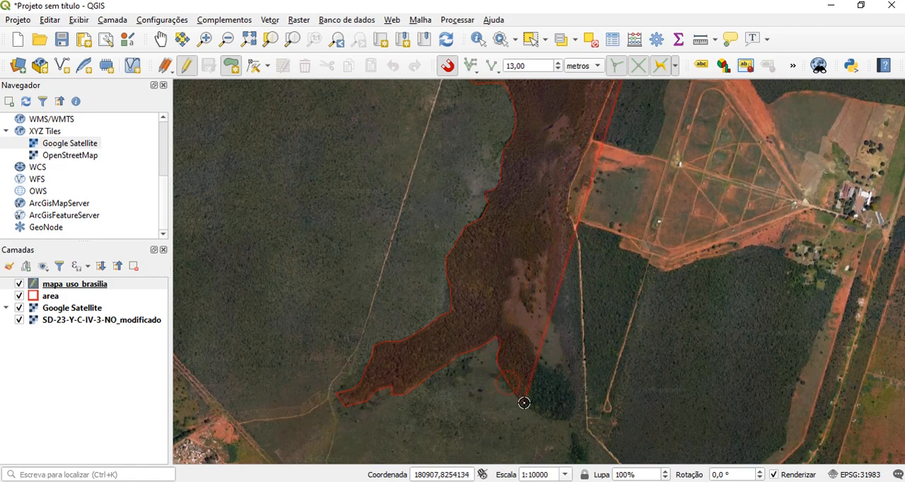
left_click(573, 419)
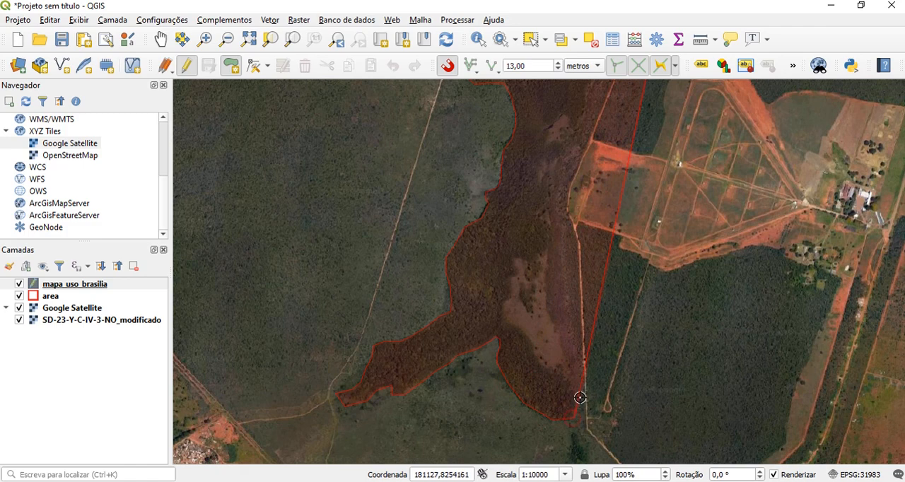
left_click(580, 397)
left_click(572, 383)
left_click(559, 374)
left_click(542, 366)
left_click(533, 348)
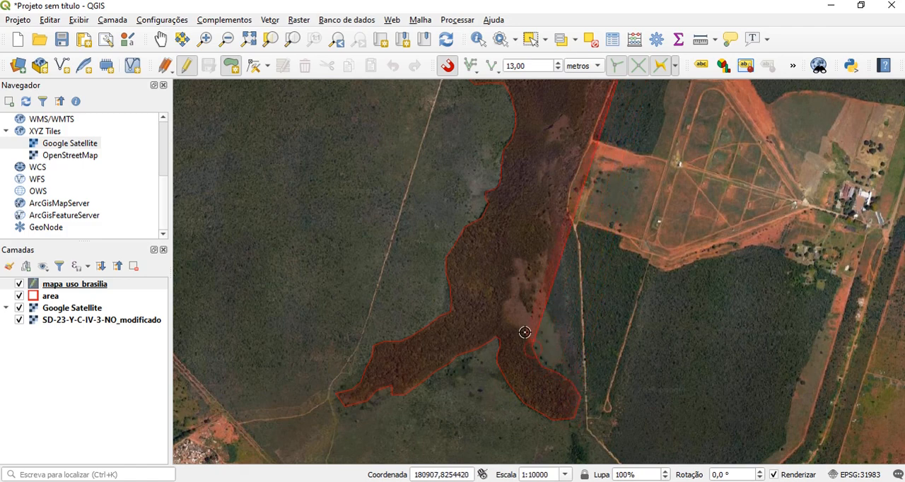
Continue the forest outline north from the southeastern lobe, along the western side of the small clearing up to its northern end
left_click(525, 332)
left_click(506, 321)
left_click(501, 309)
left_click(509, 299)
left_click(512, 280)
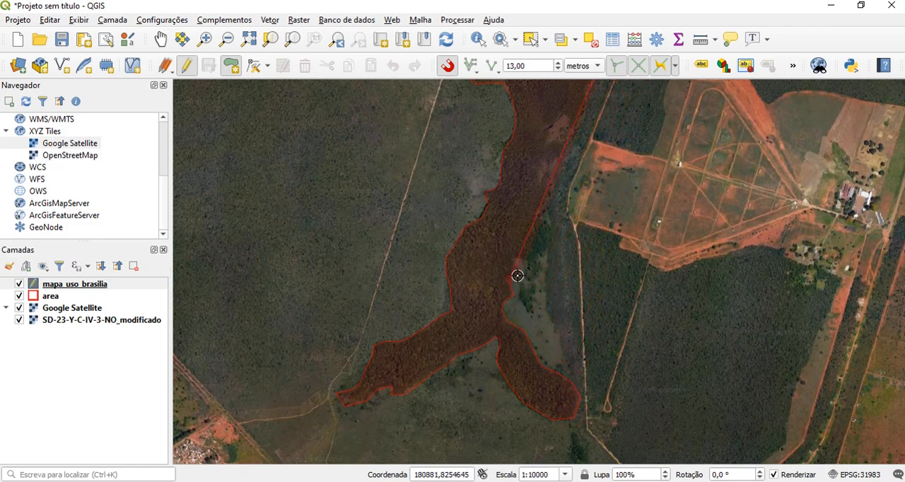
left_click(519, 273)
left_click(516, 263)
left_click(521, 256)
Outline the narrow forest spur east of the small clearing, down around its southern tip and back up its eastern side
left_click(531, 273)
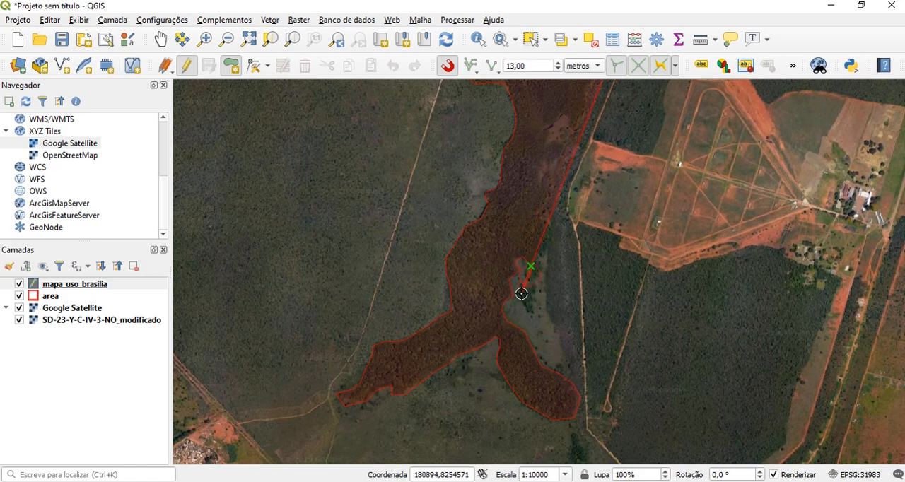
left_click(521, 300)
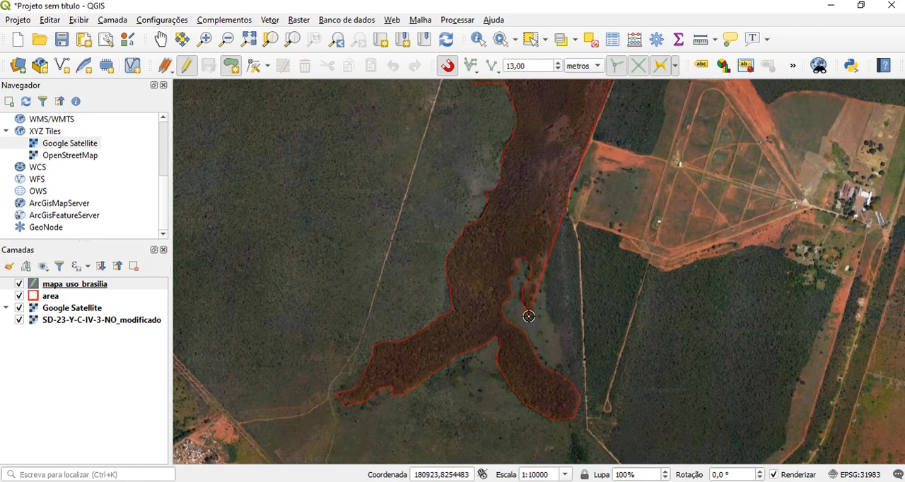
left_click(533, 315)
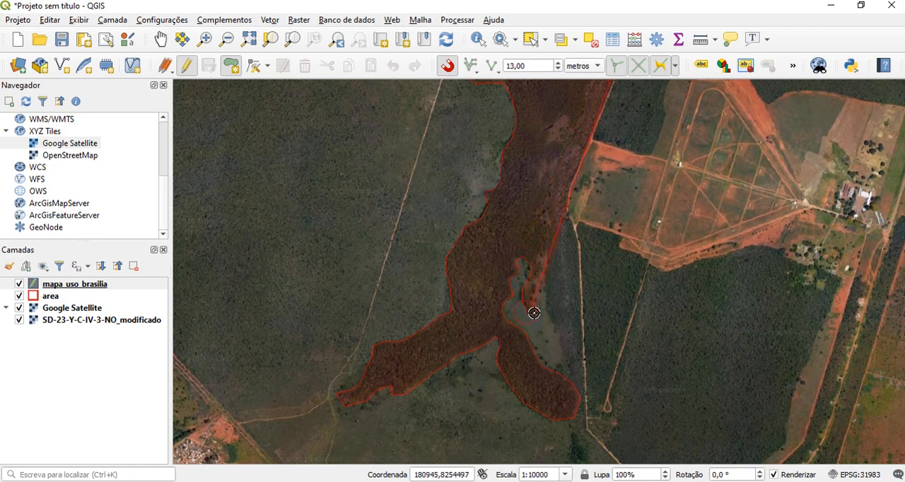
left_click(540, 274)
left_click(539, 266)
left_click(537, 253)
Trace the forest's eastern edge north from the spur, around the bulge beside the dirt track, to the next indentation
left_click(554, 244)
left_click(554, 233)
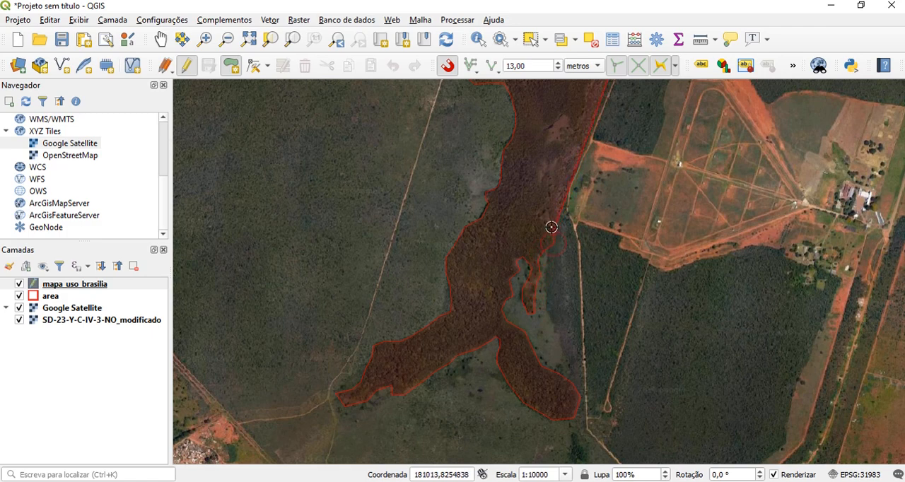
left_click(551, 227)
left_click(544, 222)
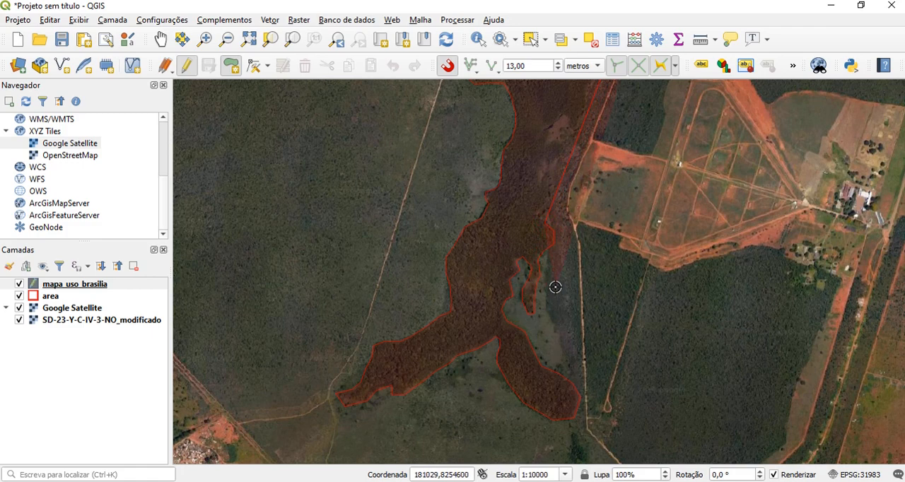
key("Up")
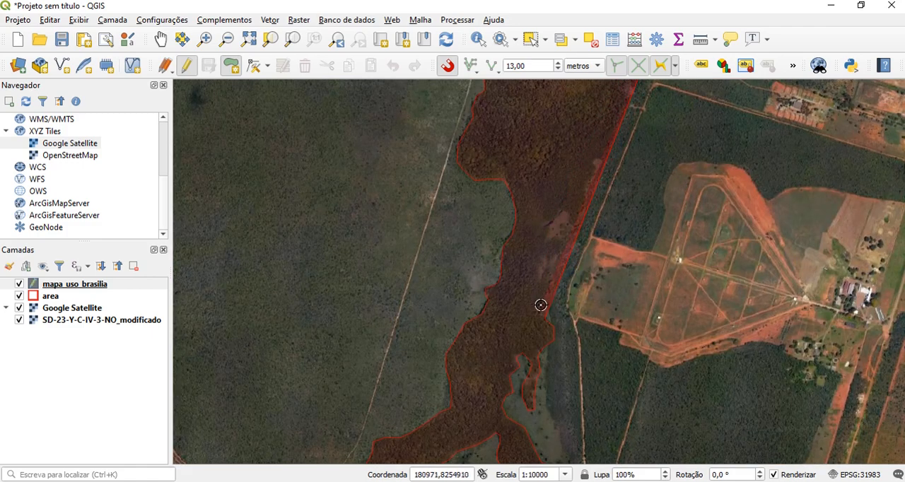
left_click(556, 284)
left_click(554, 275)
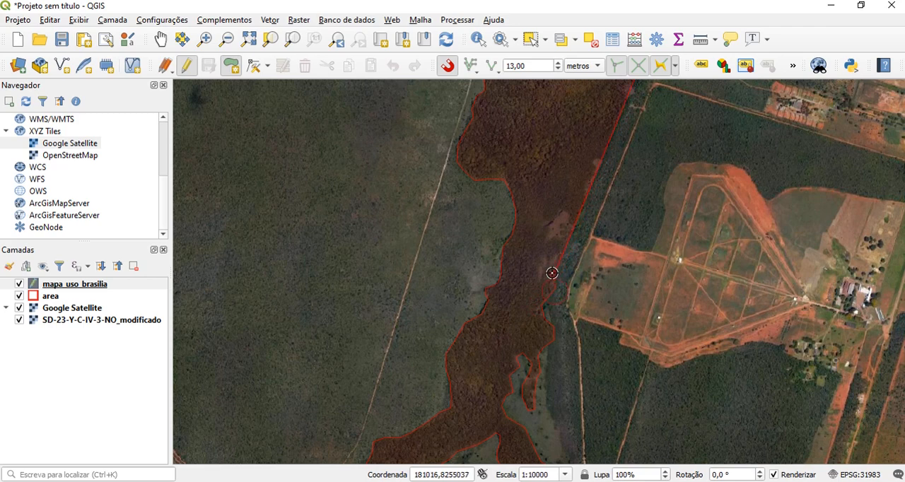
Trace the indentation and the small projection of the forest's eastern edge just west of the red-soil plots
left_click(547, 273)
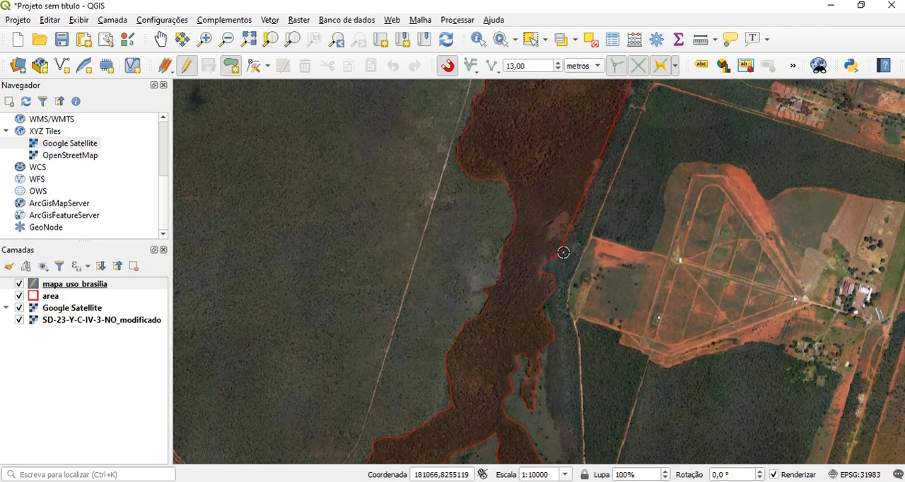
left_click(561, 236)
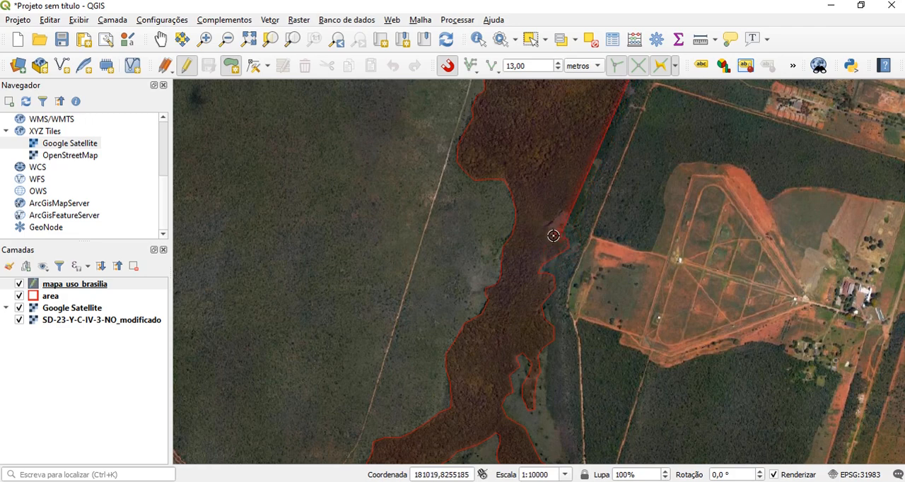
left_click(553, 236)
left_click(545, 235)
left_click(548, 222)
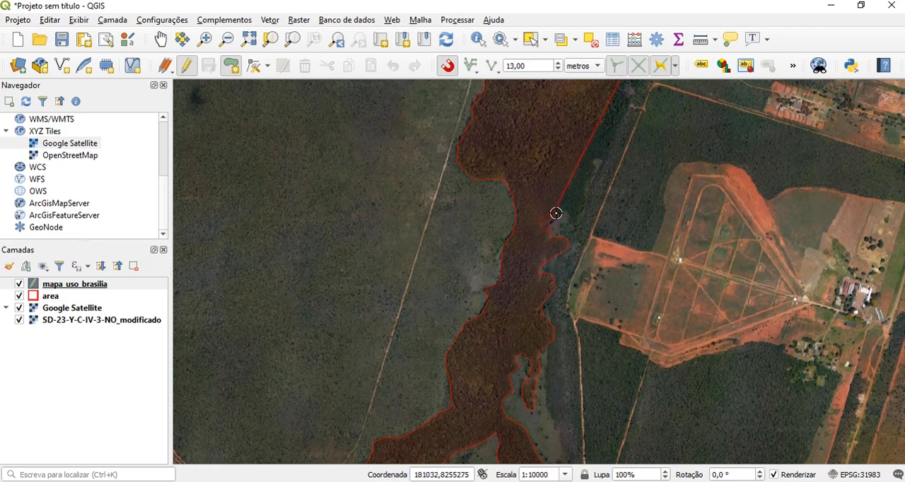
Outline the next rounded projection on the forest's eastern side and follow its edge back north
left_click(557, 213)
left_click(565, 211)
left_click(572, 215)
left_click(577, 221)
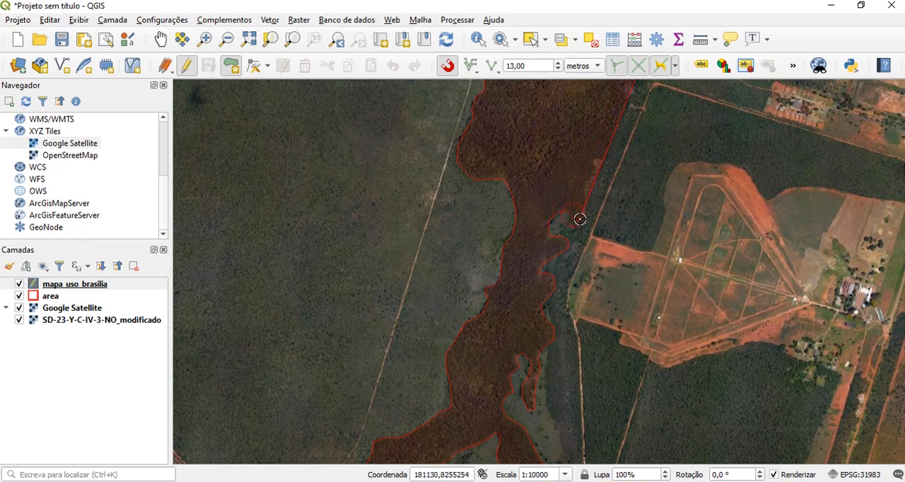
left_click(583, 213)
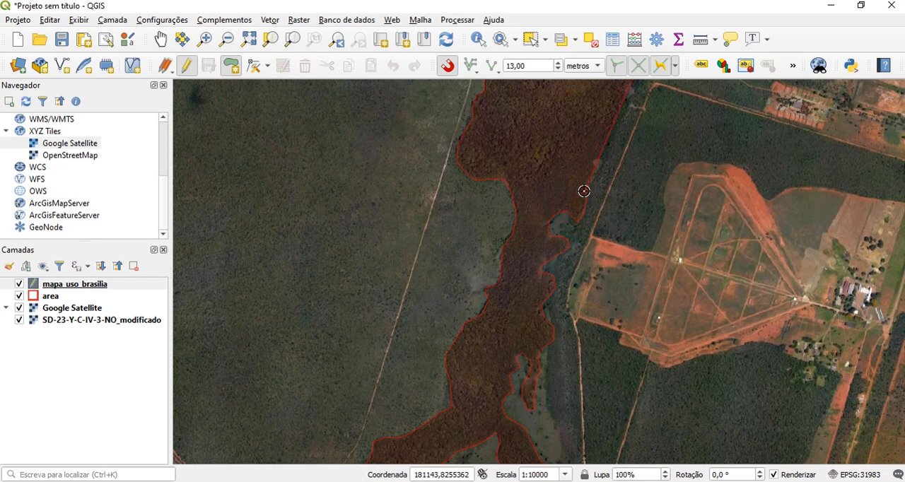
left_click(587, 184)
left_click(595, 162)
Trace the forest's eastern edge north along the dirt road up to the narrow neck near the area boundary
key("Up")
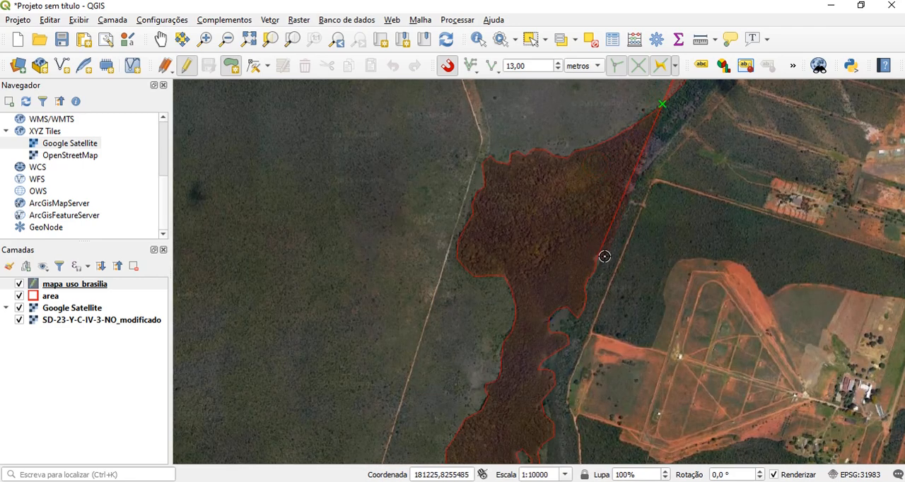
left_click(604, 255)
left_click(613, 244)
left_click(621, 221)
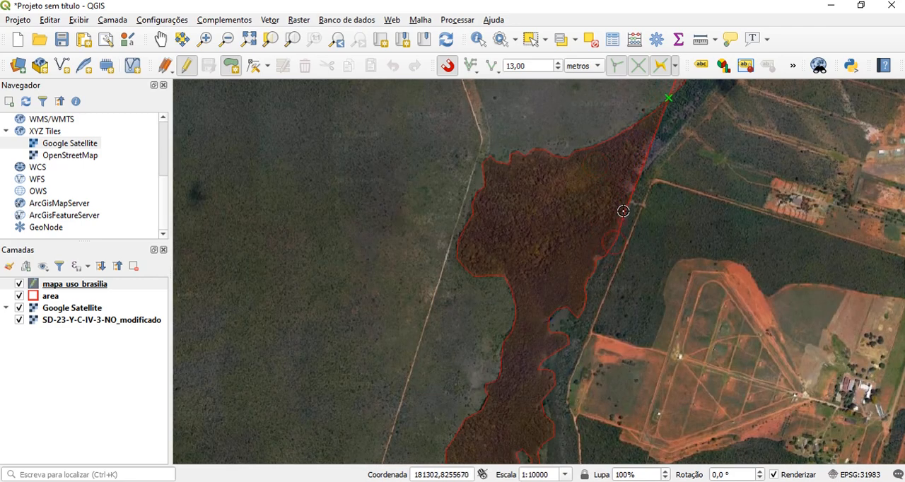
left_click(630, 182)
left_click(638, 164)
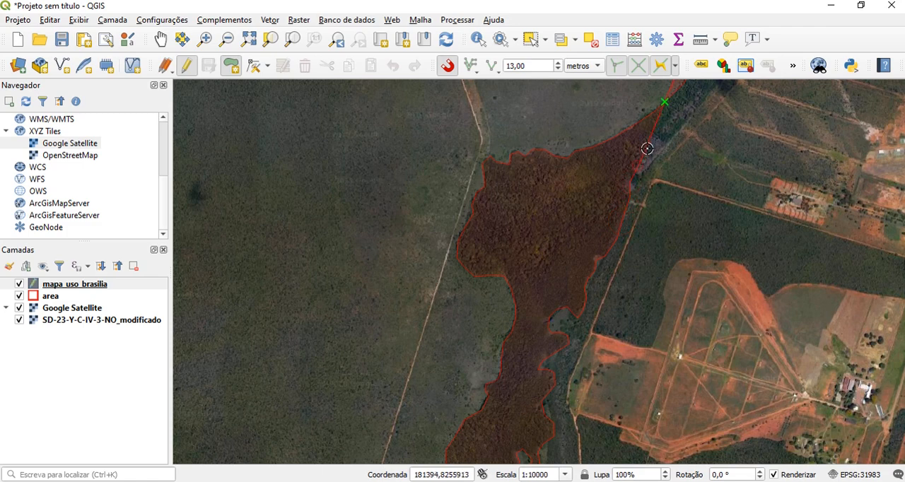
left_click(649, 147)
left_click(670, 139)
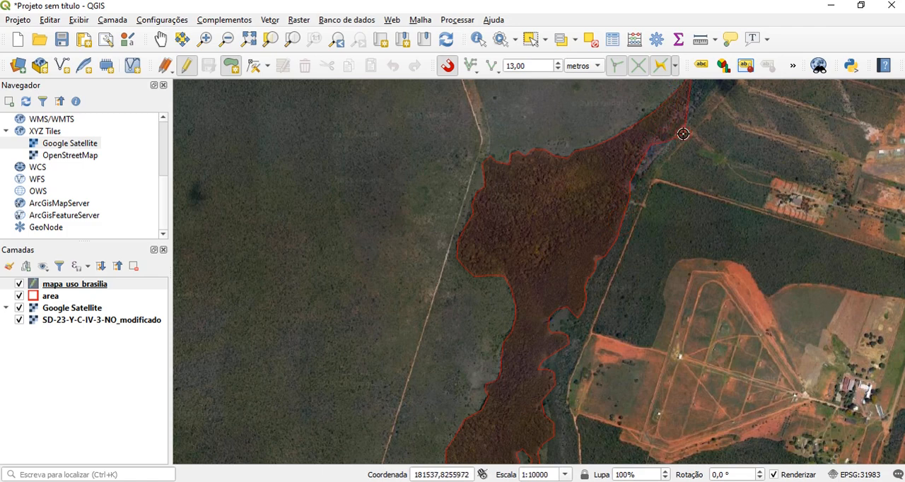
key("Up")
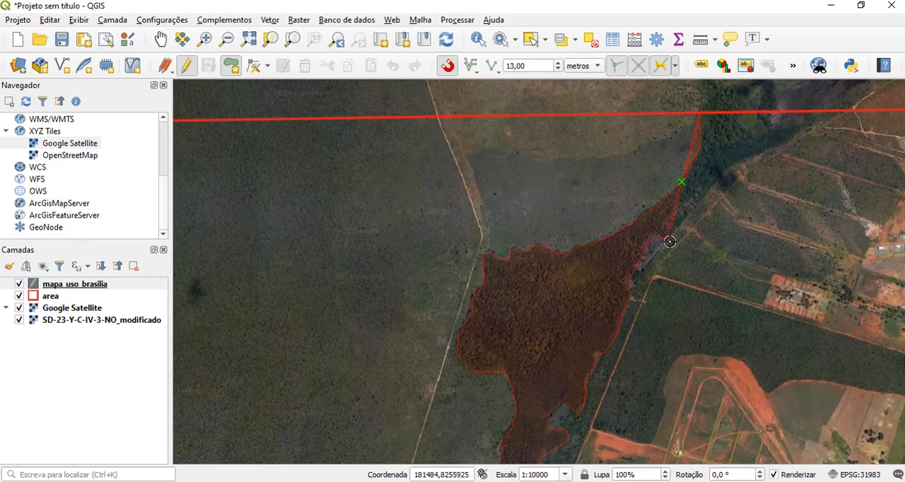
left_click(699, 266)
left_click(720, 278)
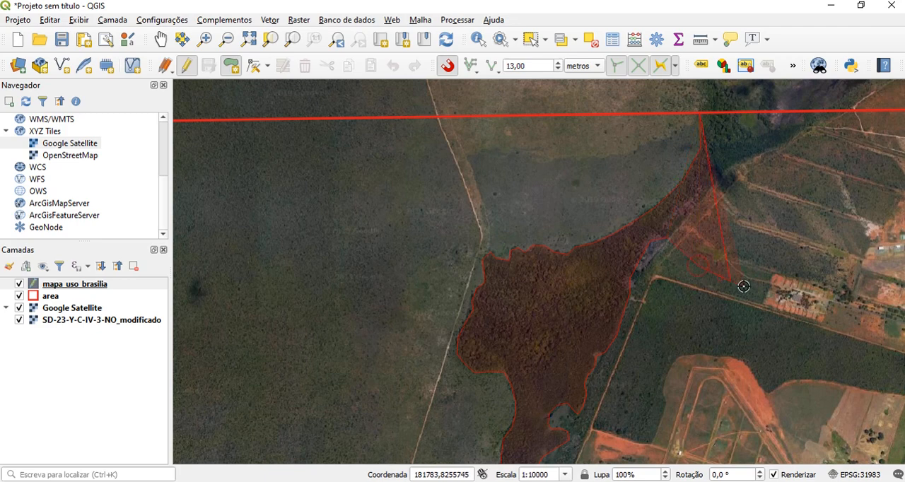
left_click(747, 286)
left_click(789, 285)
left_click(828, 241)
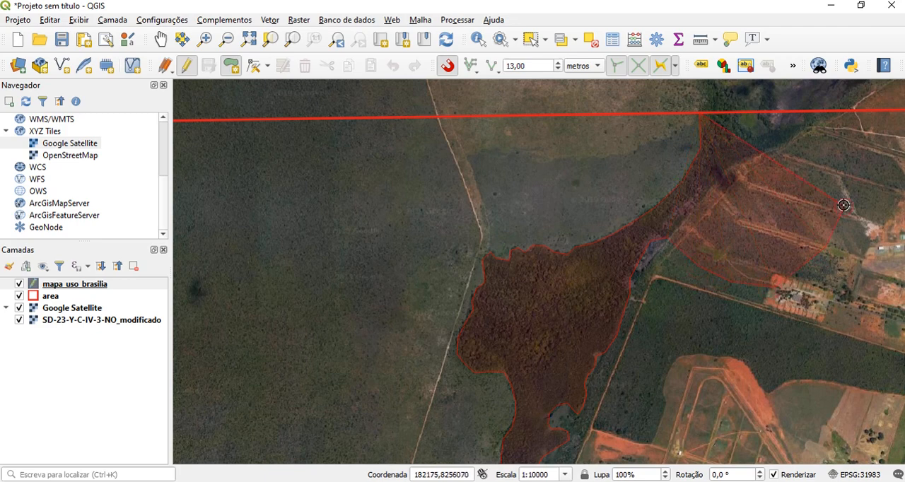
left_click(844, 205)
key("BackSpace")
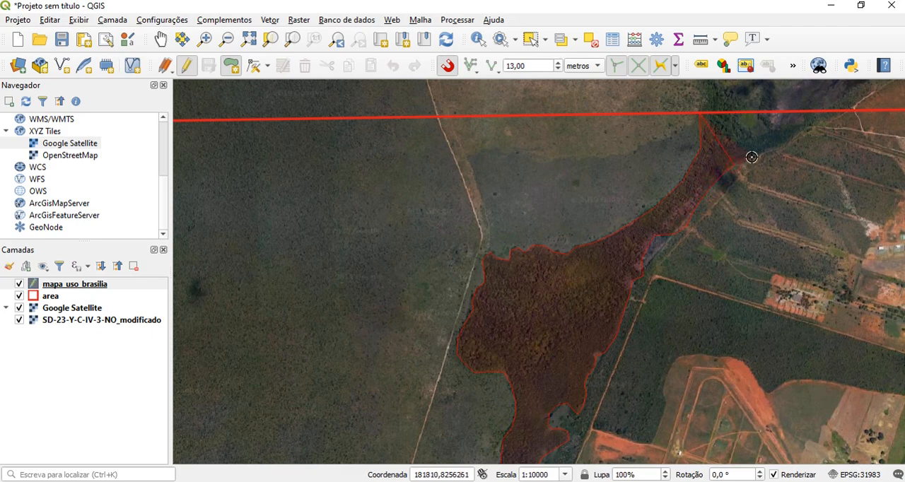
Complete the forest polygon around its northeastern arm and along the area boundary, and set its classe_uso to "florestal"
left_click(806, 129)
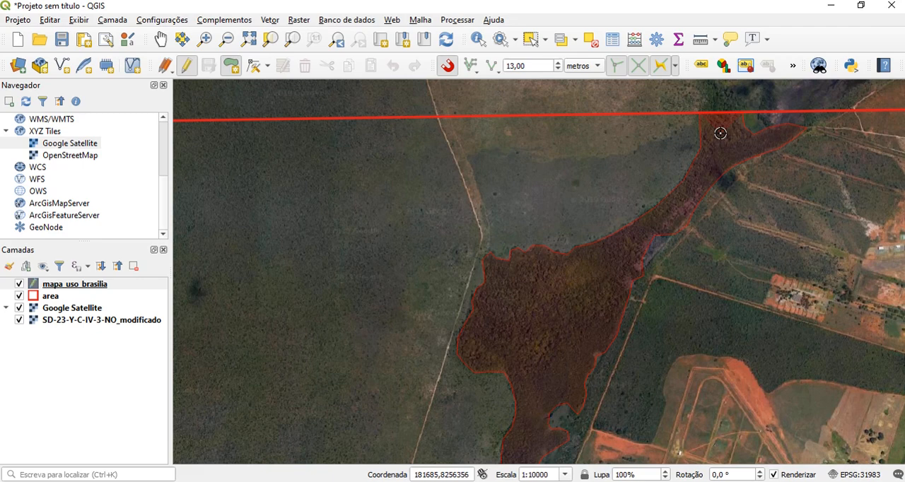
right_click(720, 133)
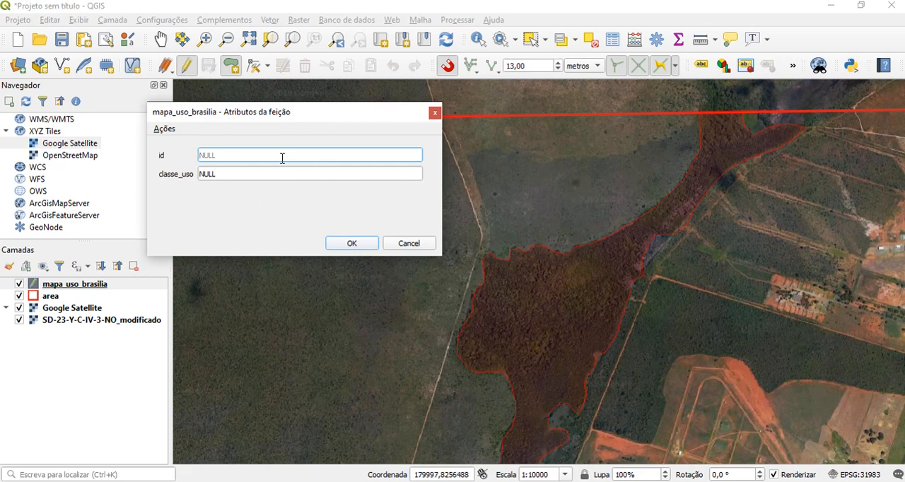
double_click(223, 177)
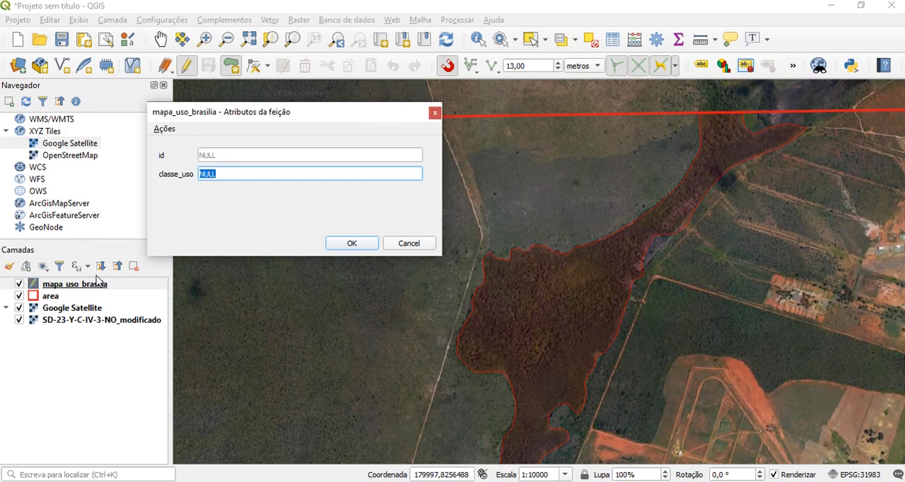
type("florestal")
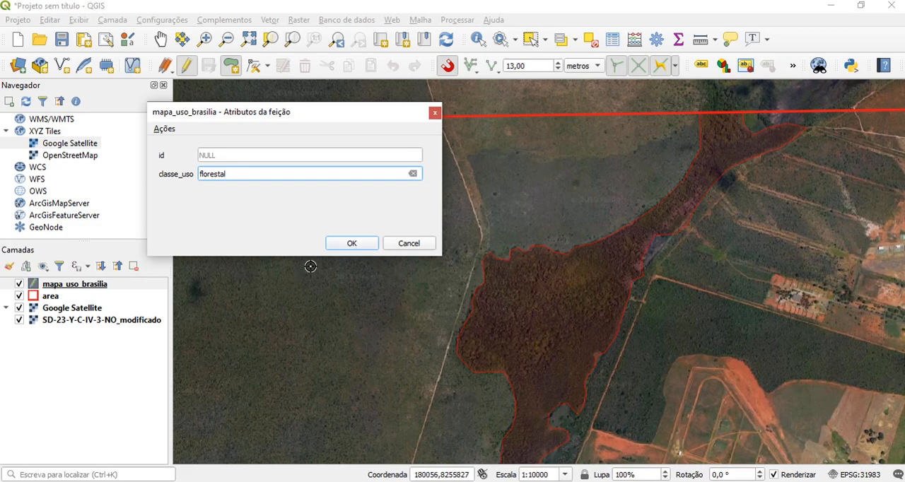
left_click(353, 244)
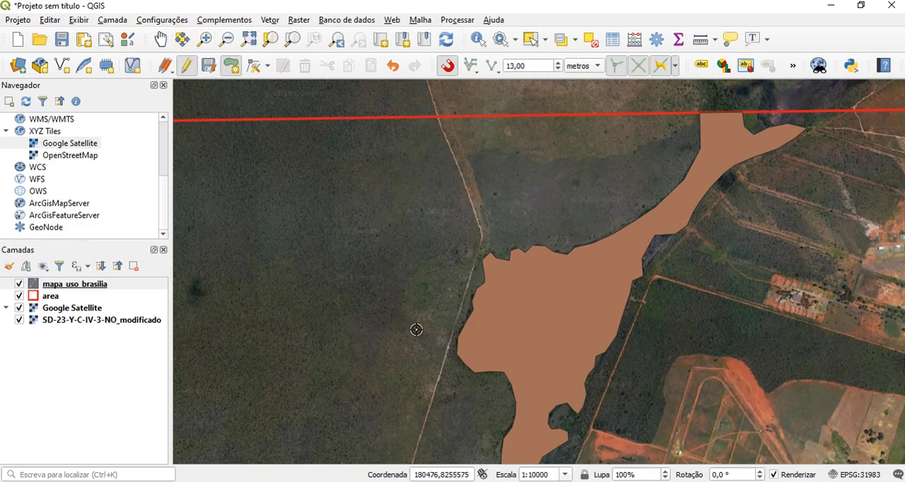
Set the opacity of the mapa_uso_brasilia layer's fill symbol to 50%
scroll(362, 283, "down", 1)
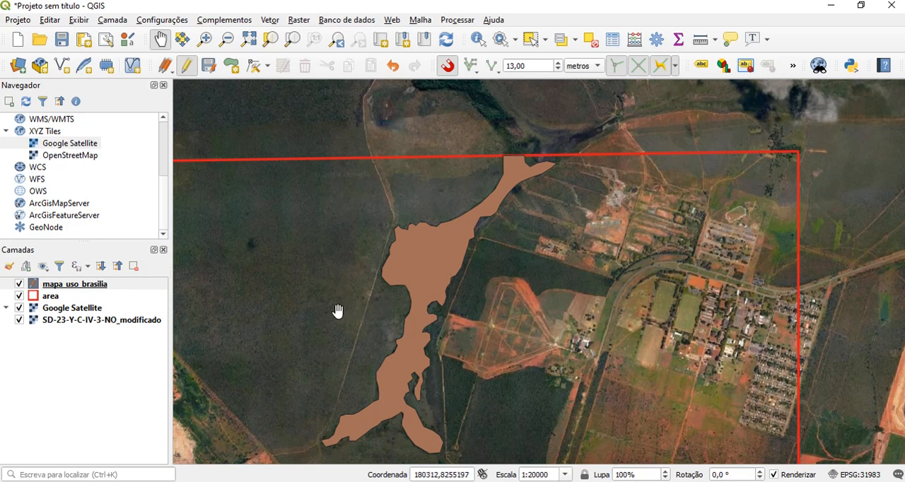
left_click(89, 286)
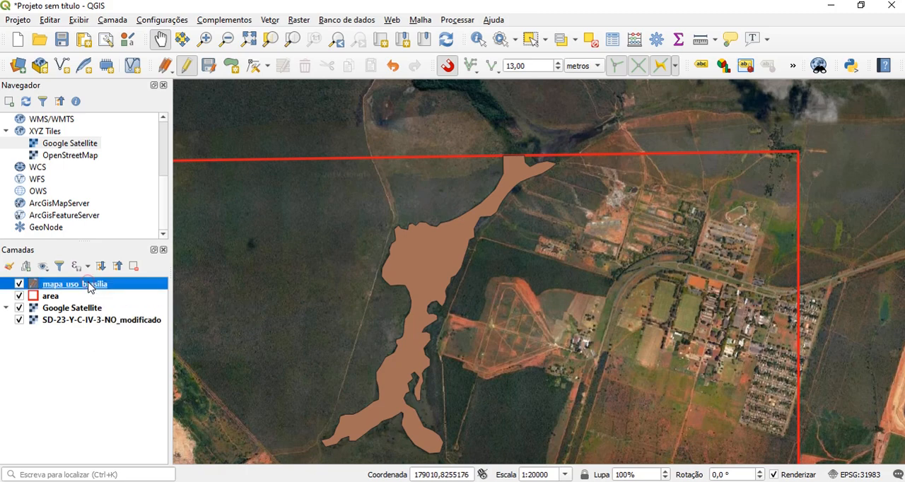
double_click(89, 286)
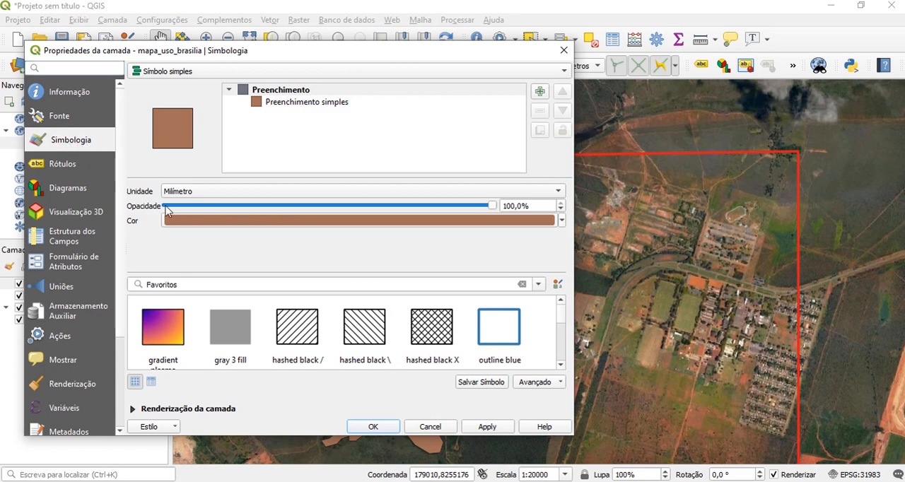
left_click_drag(500, 206, 333, 212)
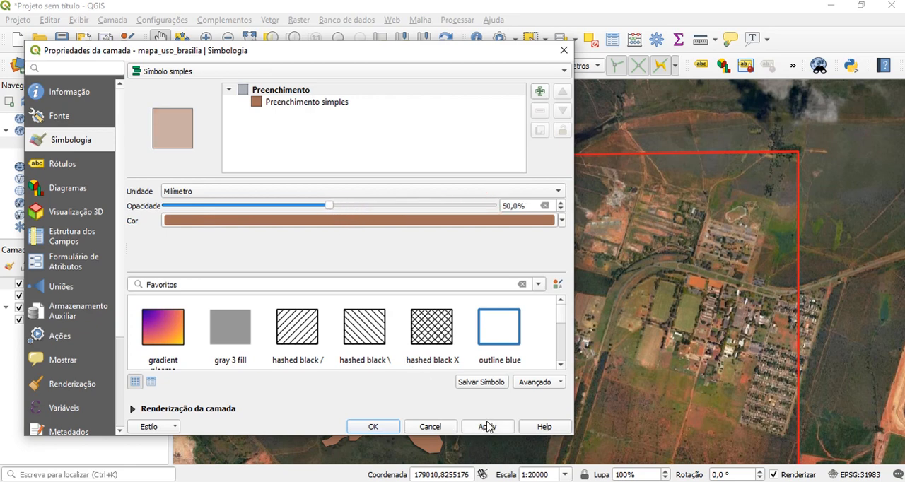
left_click(384, 426)
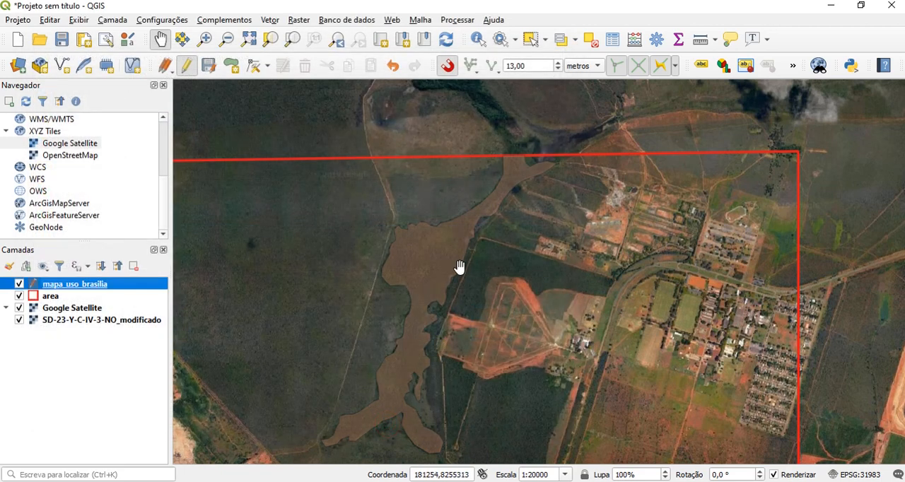
Set the snapping tolerance to 12 metres
scroll(441, 281, "up", 1)
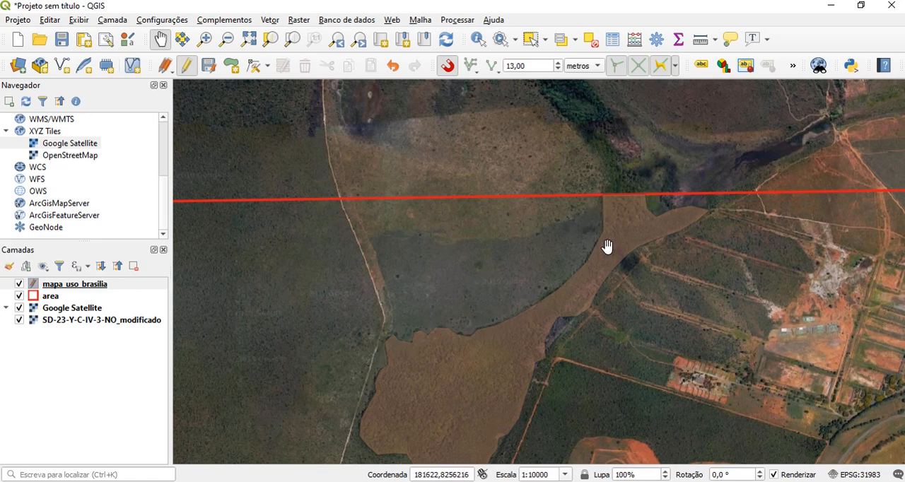
scroll(603, 230, "up", 1)
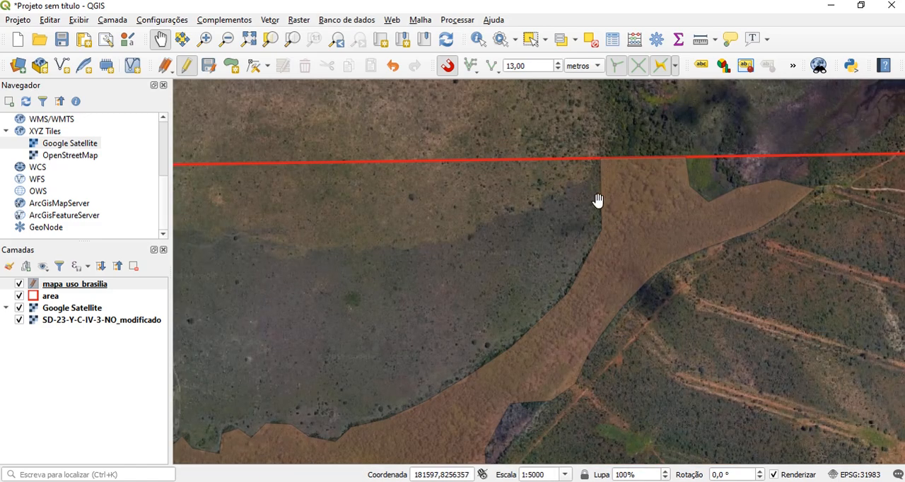
scroll(606, 201, "up", 1)
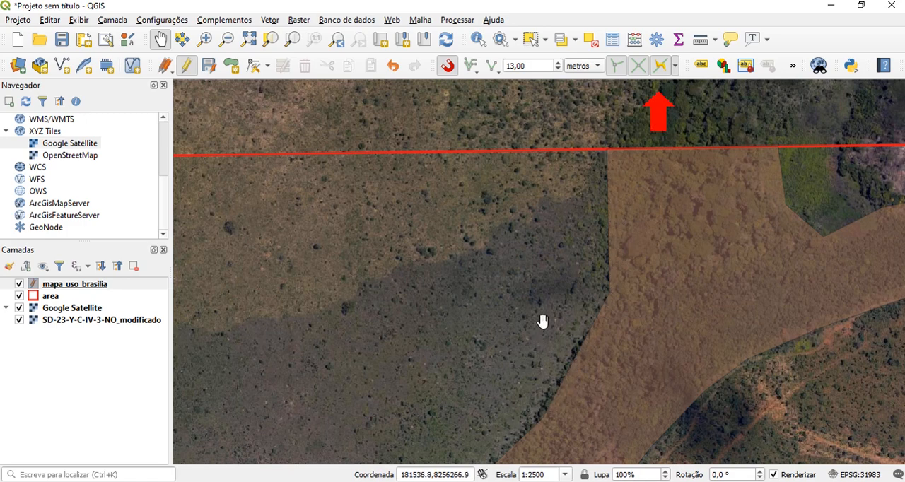
left_click(661, 68)
scroll(559, 270, "down", 1)
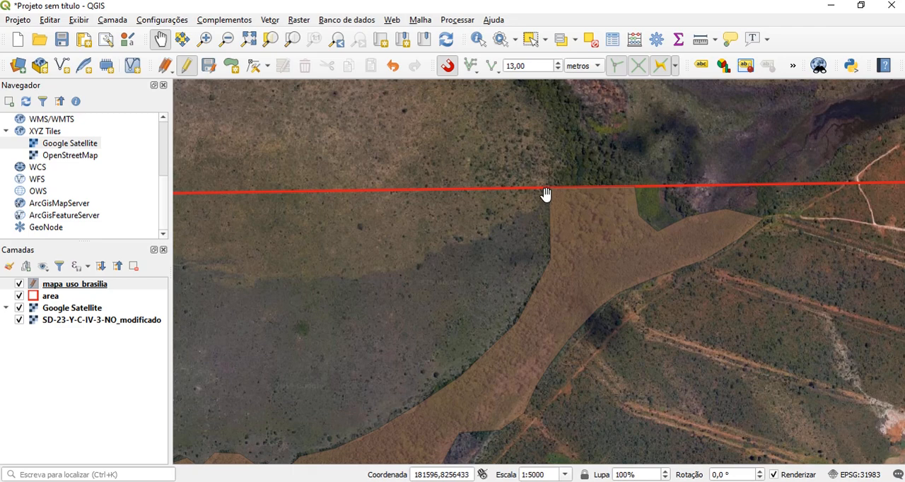
left_click(543, 67)
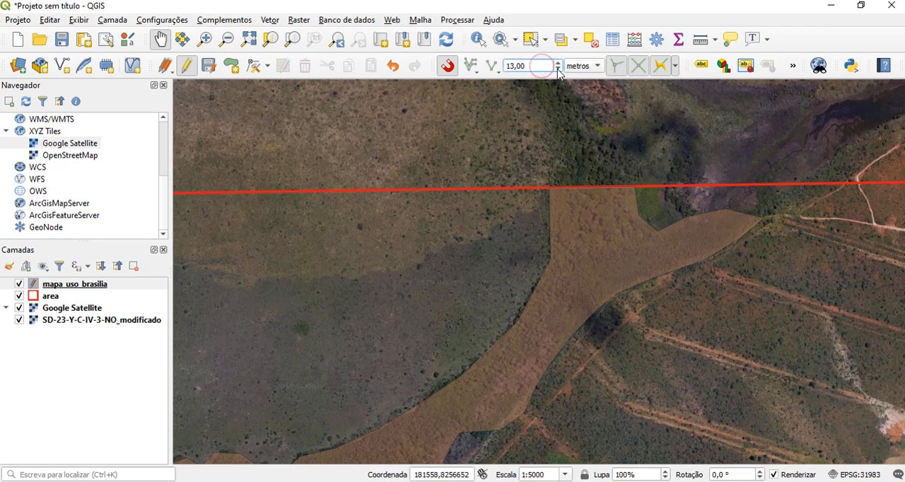
left_click(558, 69)
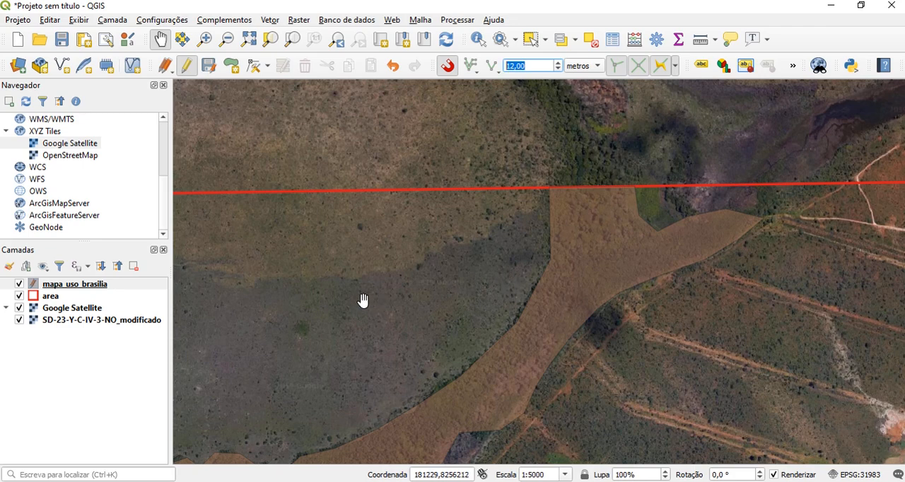
Start a new polygon at the area boundary and trace the forest polygon's northwestern edge southwest to the corner beside the dirt road
left_click(234, 69)
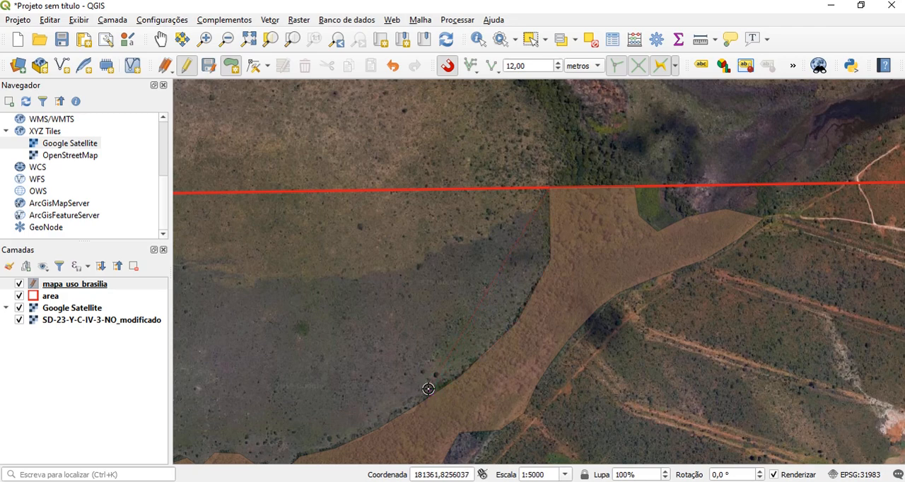
key("Down")
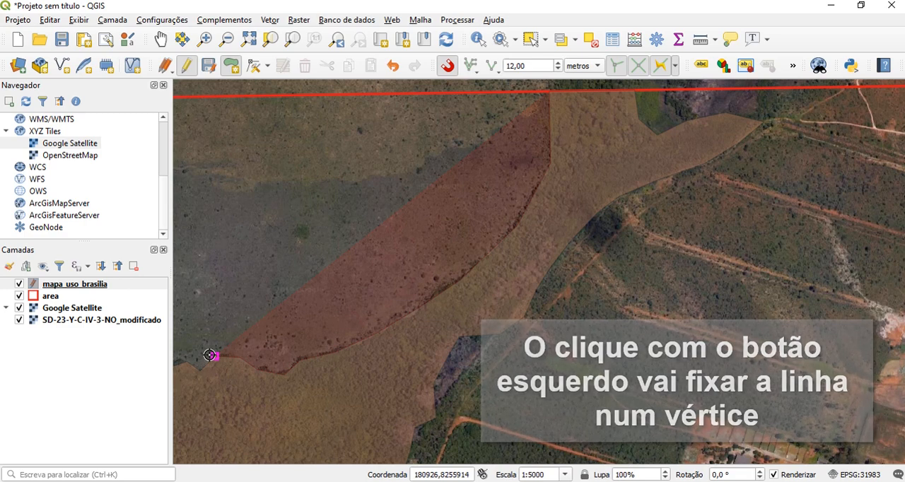
left_click(209, 355)
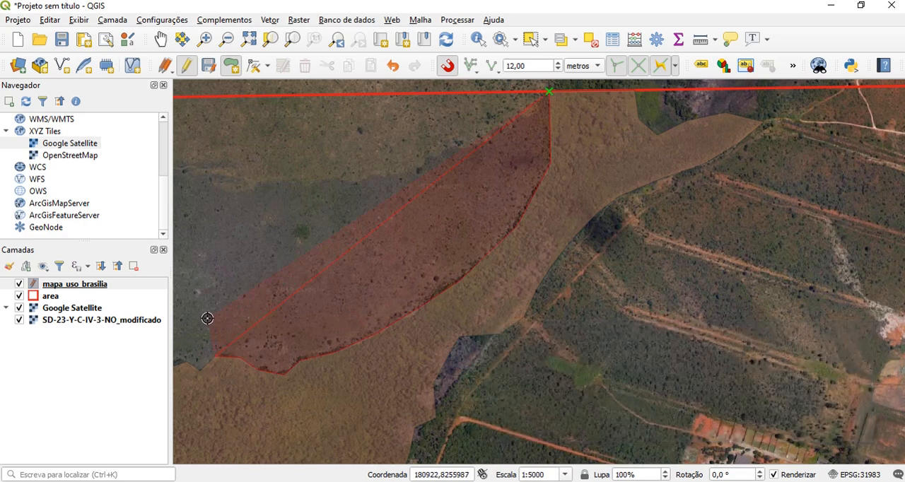
key("Left")
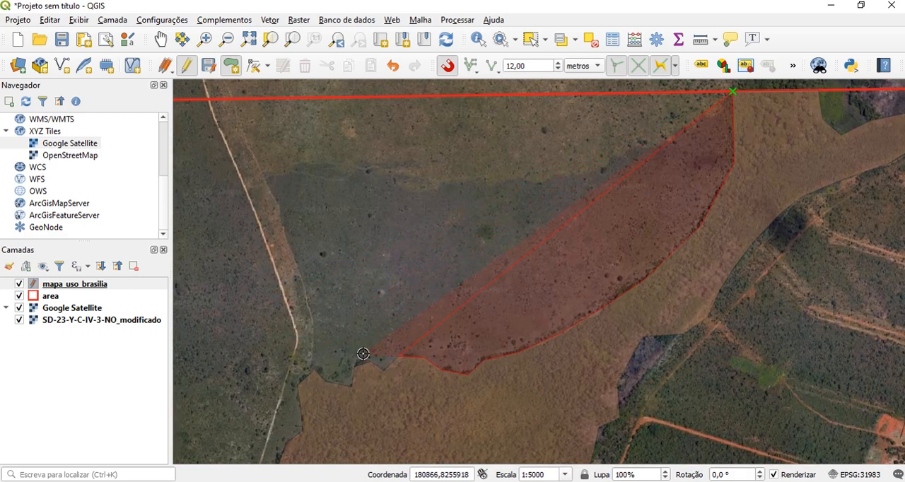
key("Left")
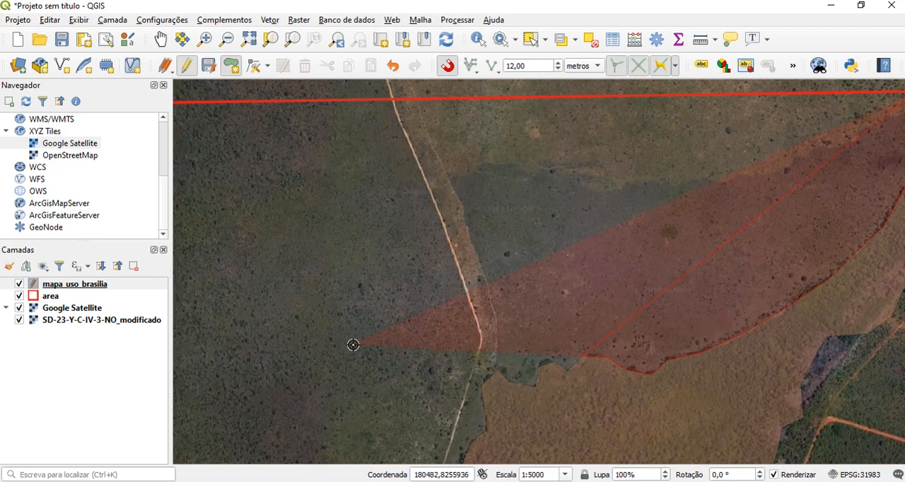
key("Down")
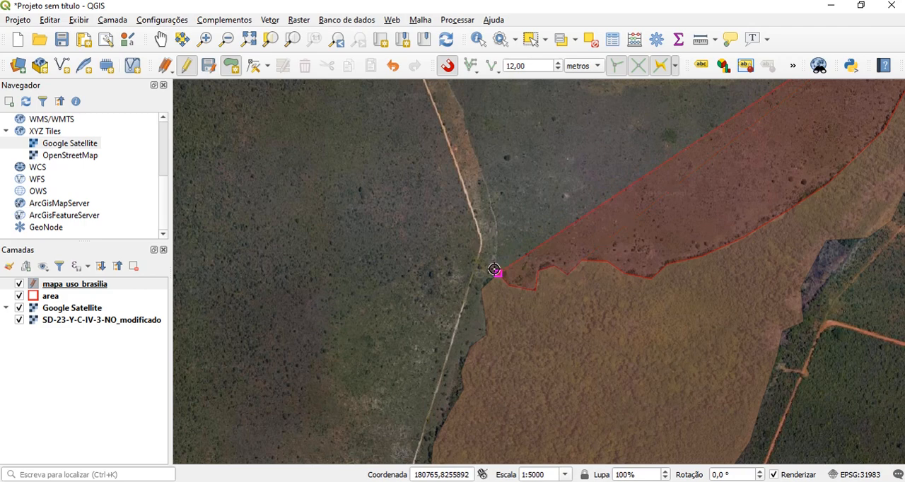
Continue the new polygon south along the forest's western edge, tracing the wide bulge beside the dirt road
key("Down")
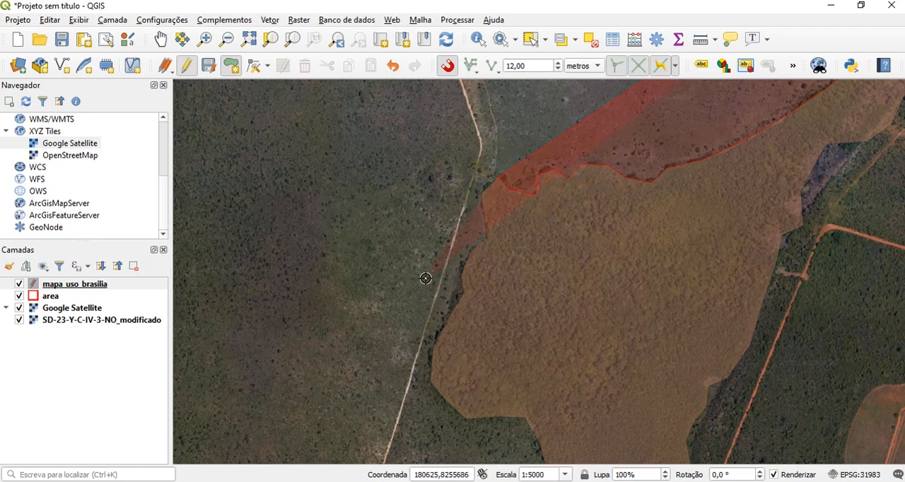
left_click(397, 282)
left_click(460, 294)
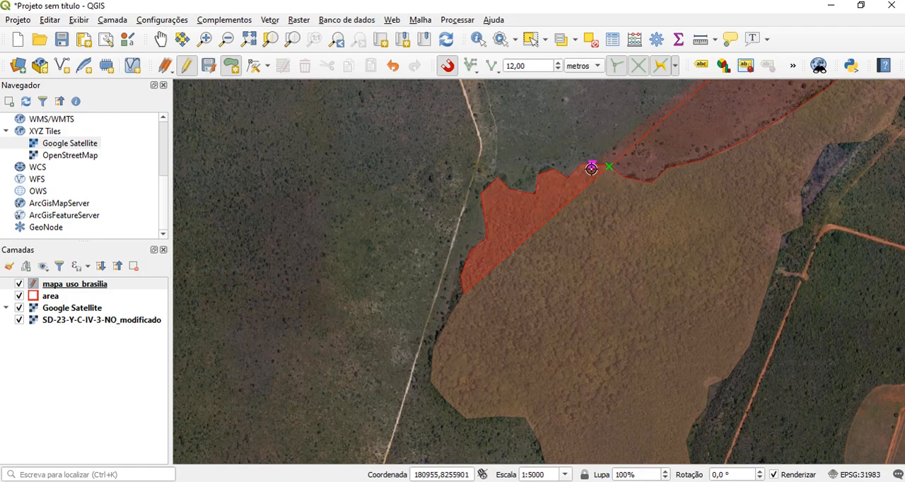
left_click(614, 164)
key("Down")
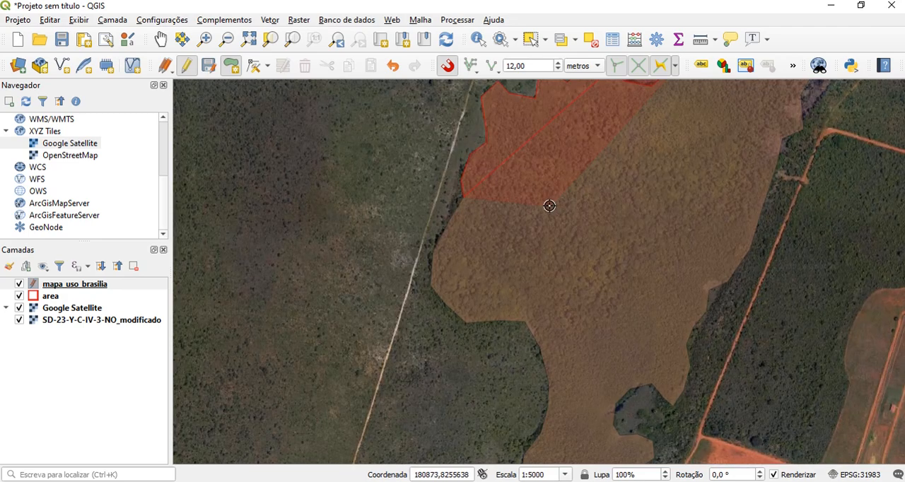
key("Down")
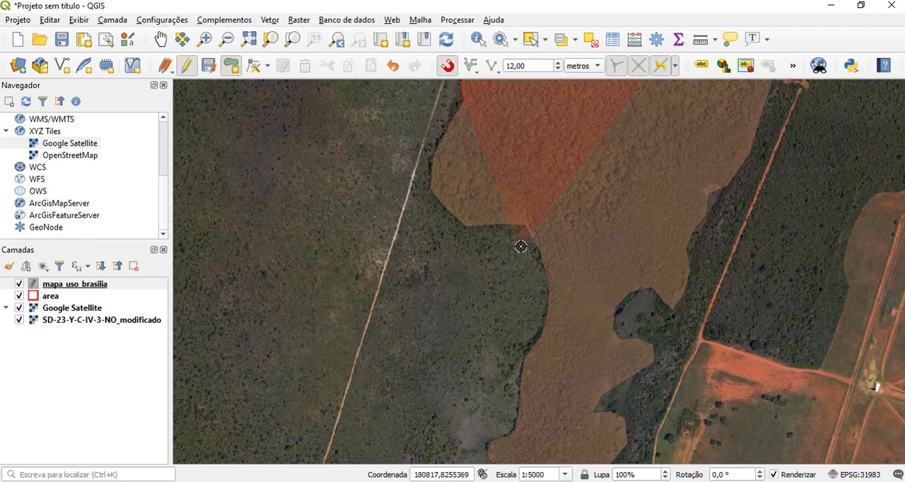
Trace the forest's western edge down the narrower middle section to the inner corner where the southwestern arm begins
scroll(525, 233, "down", 1)
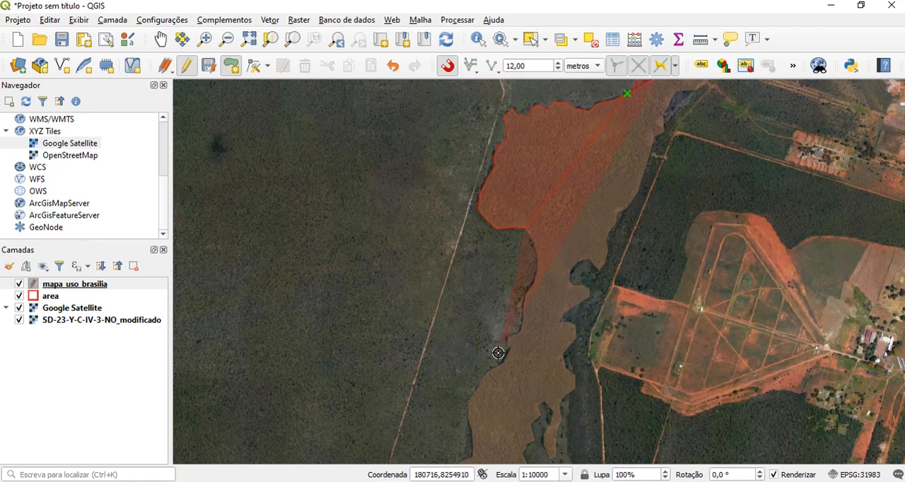
scroll(498, 299, "up", 1)
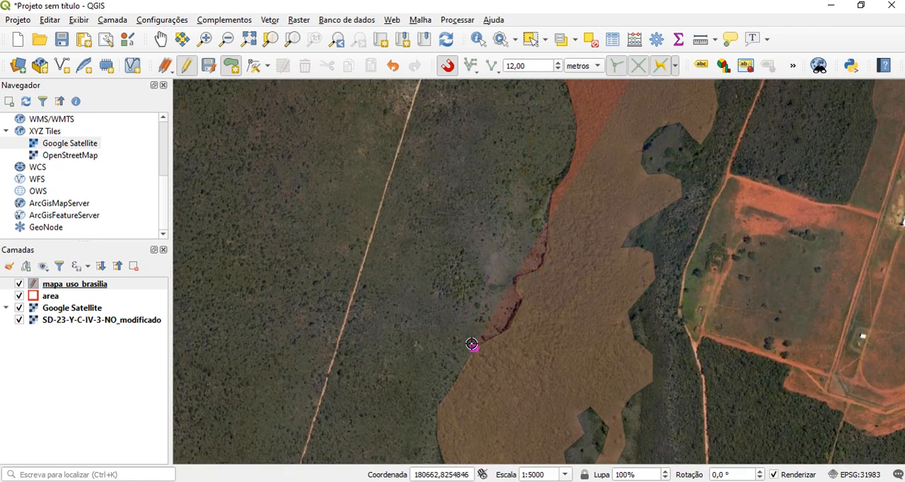
key("Down")
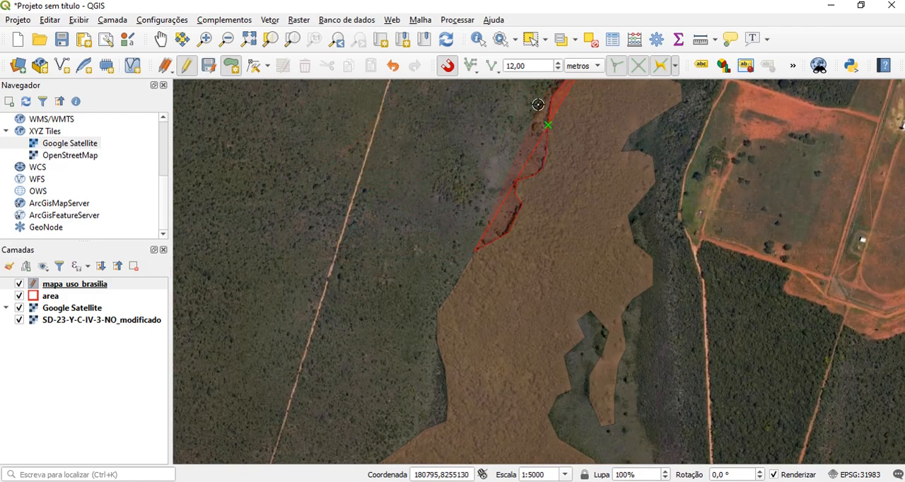
key("Down")
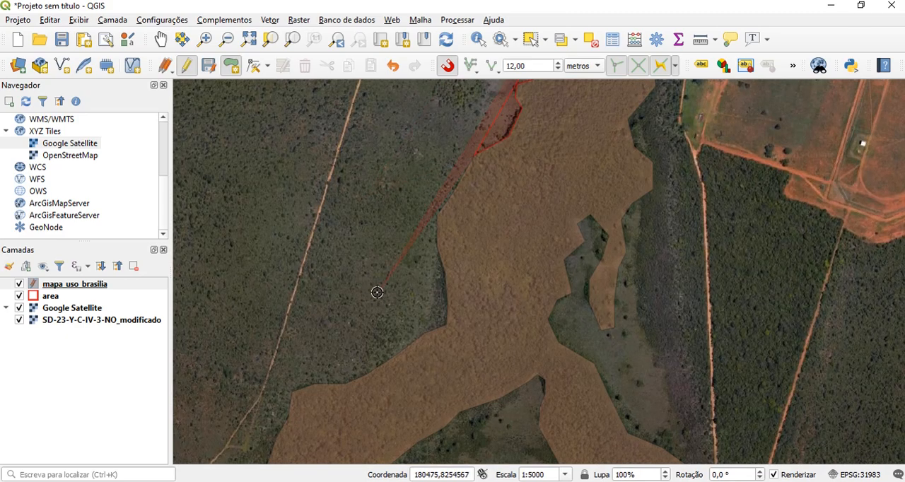
left_click(444, 322)
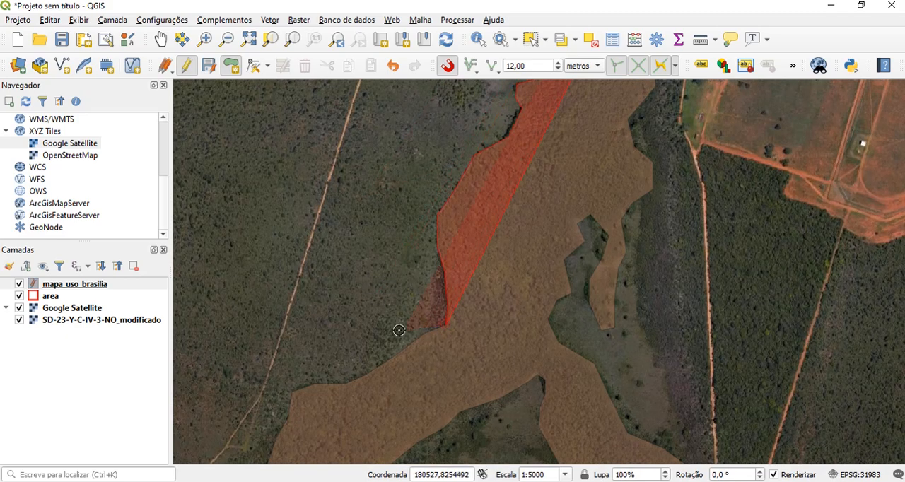
Trace around the forest's southwestern arm, including its tip and lower notch, to the inner edge of the southeastern lobe
scroll(230, 296, "down", 1)
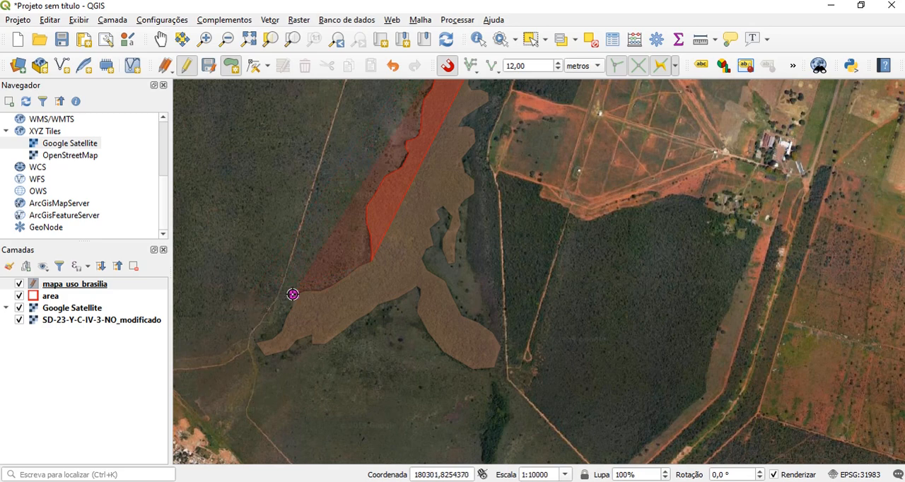
left_click(292, 295)
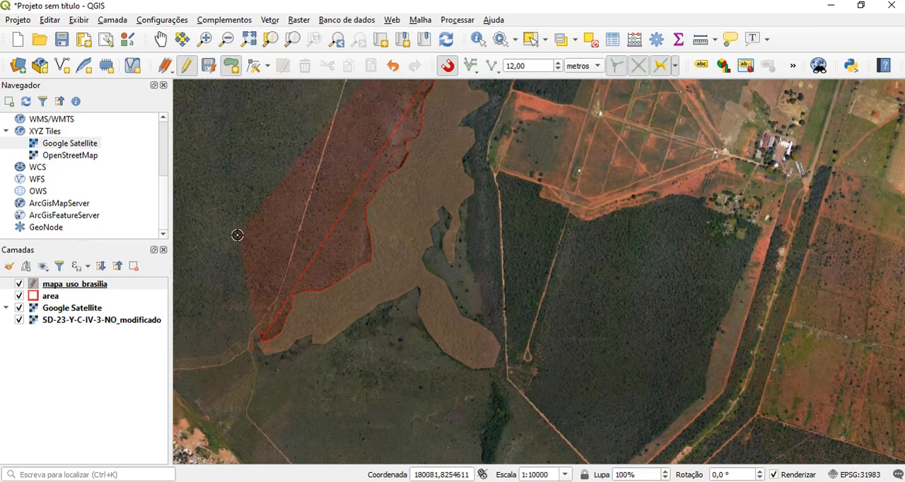
key("Down")
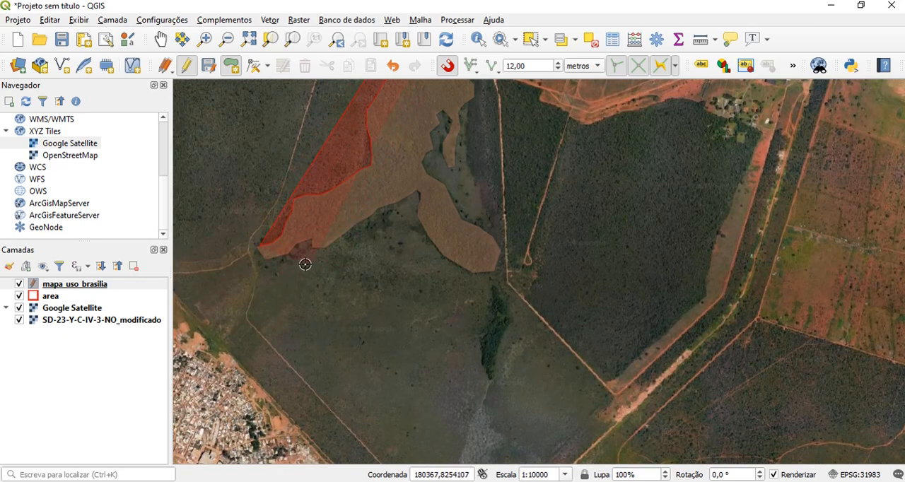
scroll(320, 250, "up", 1)
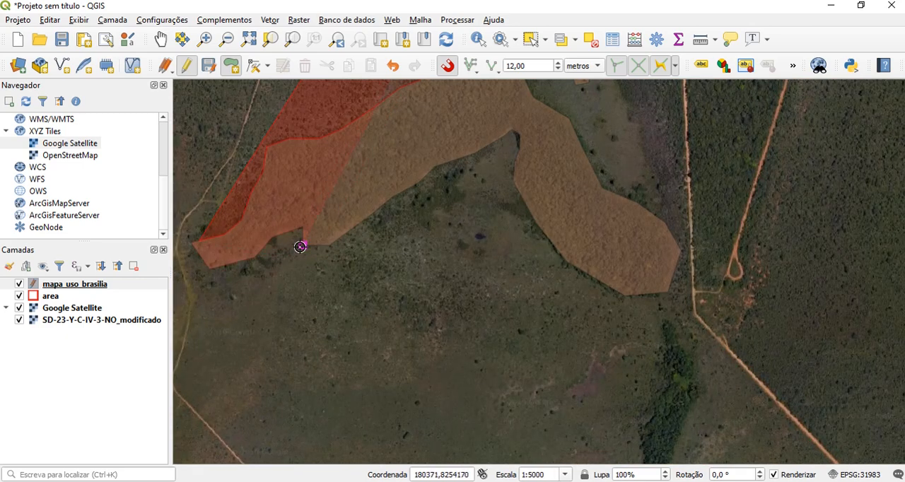
left_click(303, 244)
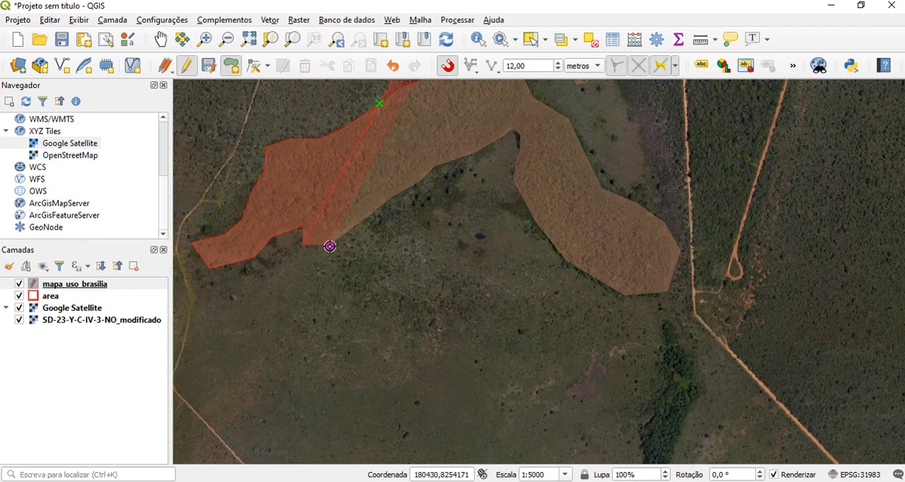
left_click(429, 177)
left_click(511, 179)
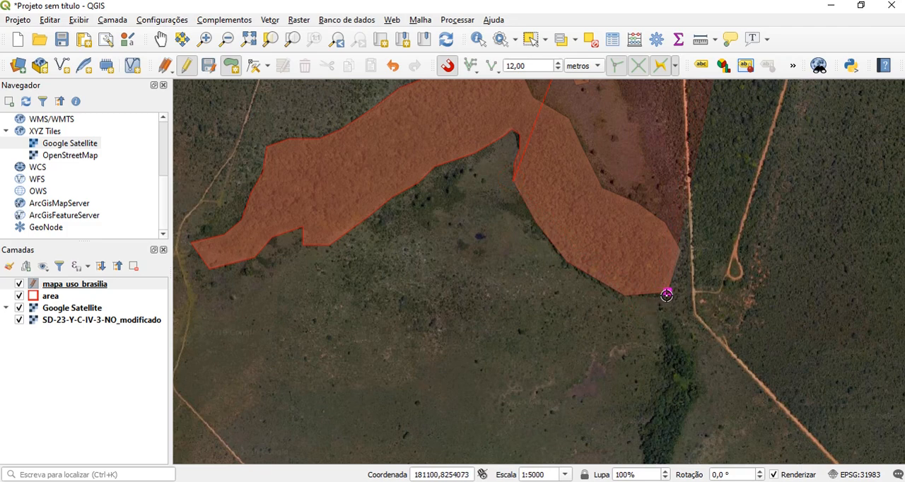
Trace around the forest's southeastern lobe and back up through the inlet to the tip of the narrow finger
key("Down")
key("Down")
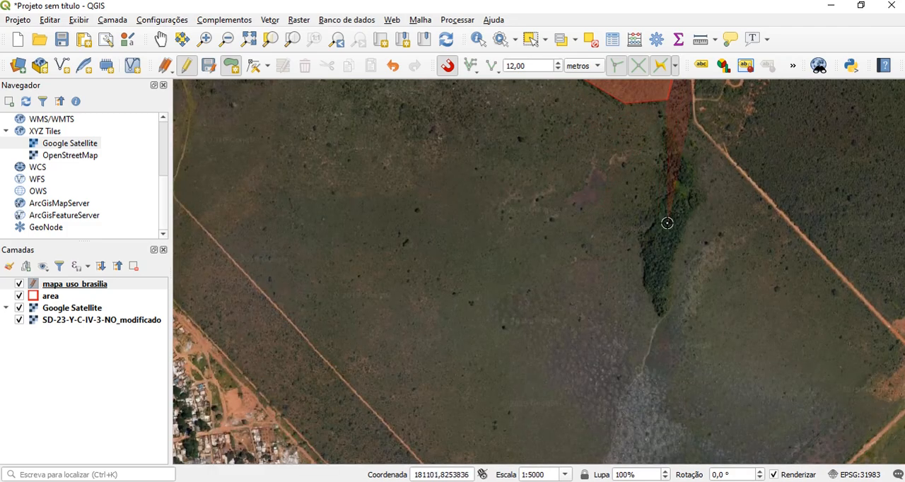
scroll(667, 223, "down", 1)
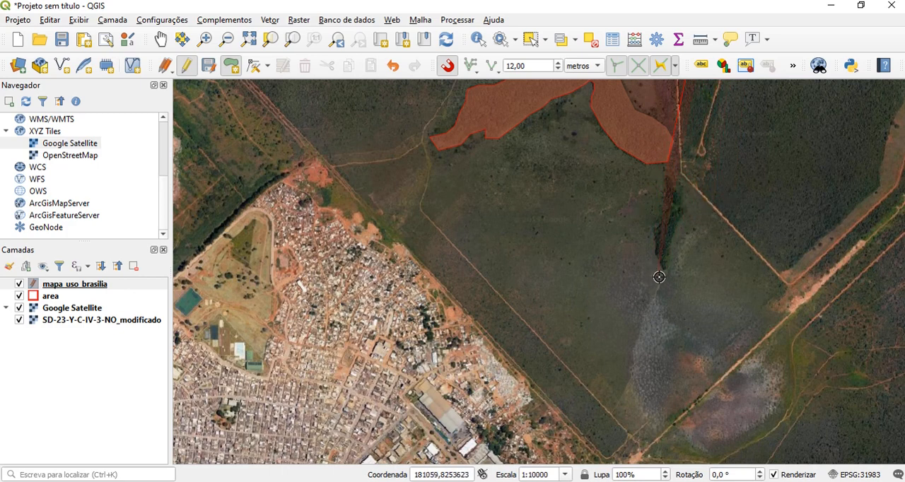
left_click_drag(682, 117, 627, 252)
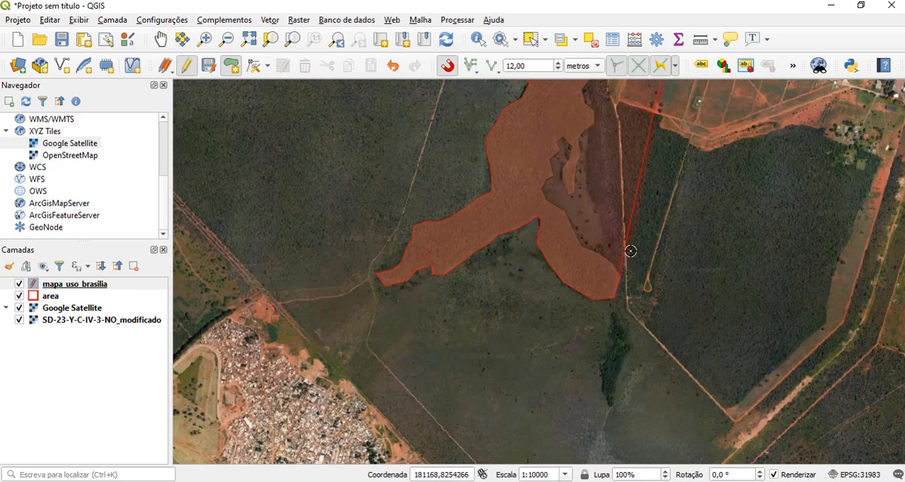
left_click(629, 247)
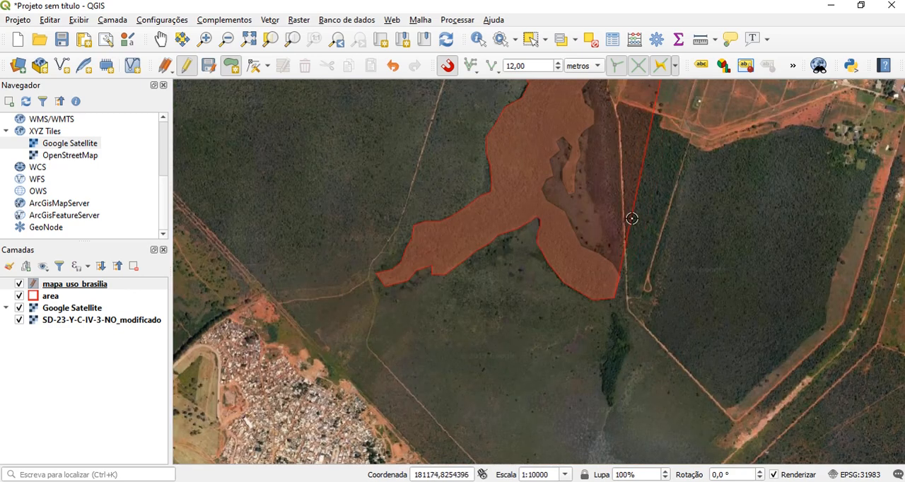
left_click(573, 196)
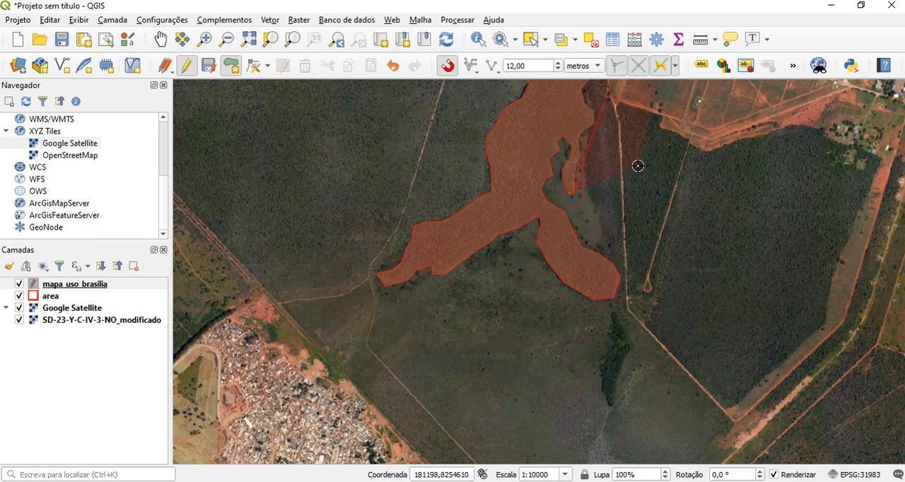
Trace the forest's eastern edge north from the narrow finger to the corner by the dirt road junction
key("Up")
key("Up")
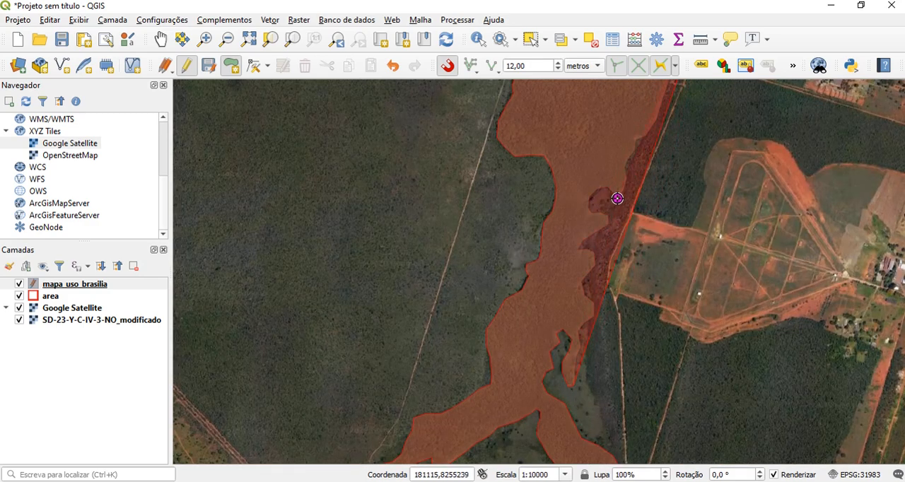
key("Up")
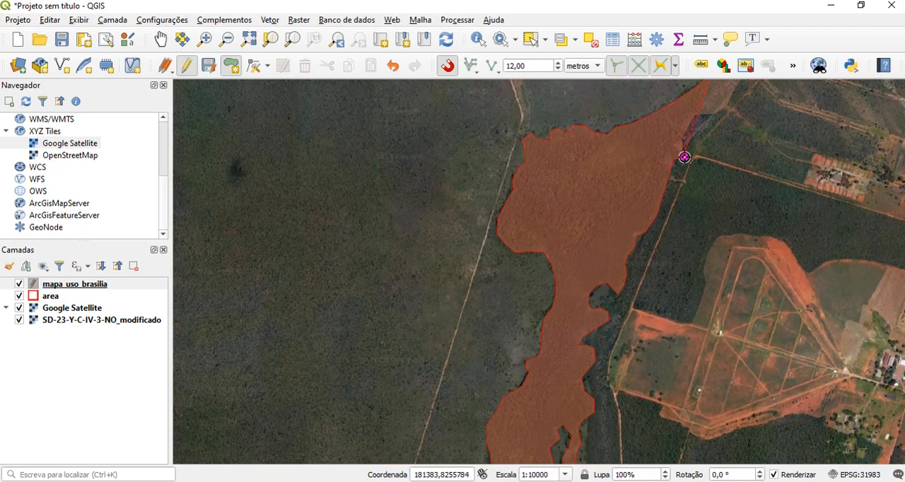
key("Up")
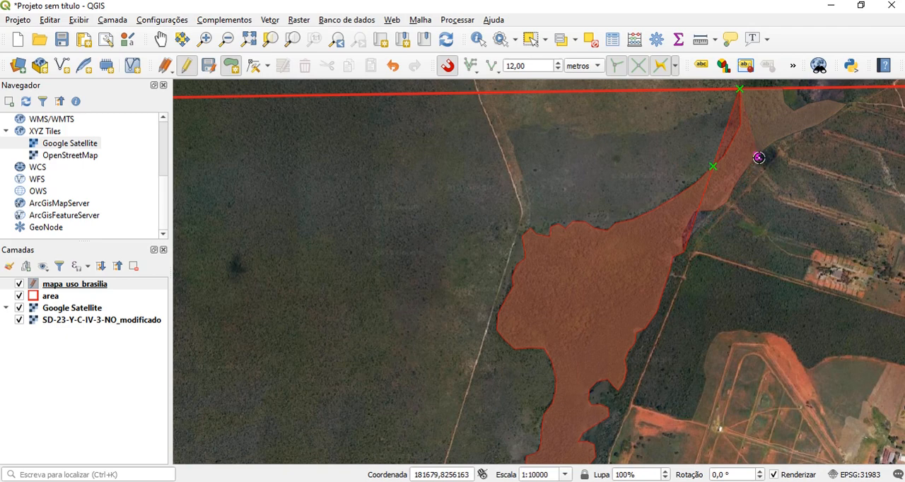
Outline the dark wooded block east along the dirt road to the highway and back west along the cleared field's northern edge
left_click(706, 253)
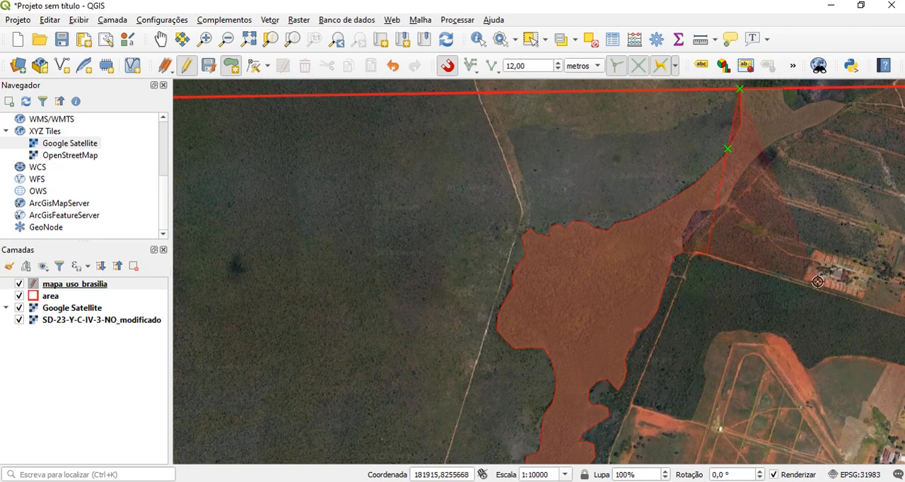
key("Right")
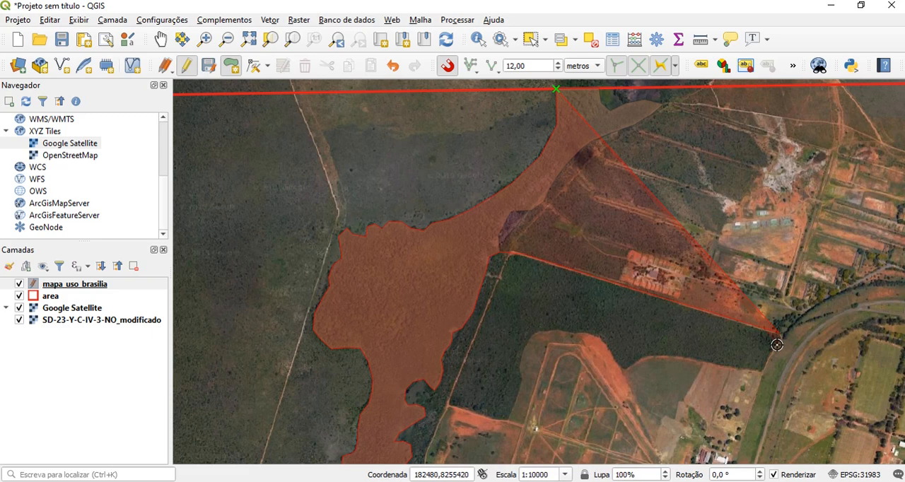
left_click(777, 345)
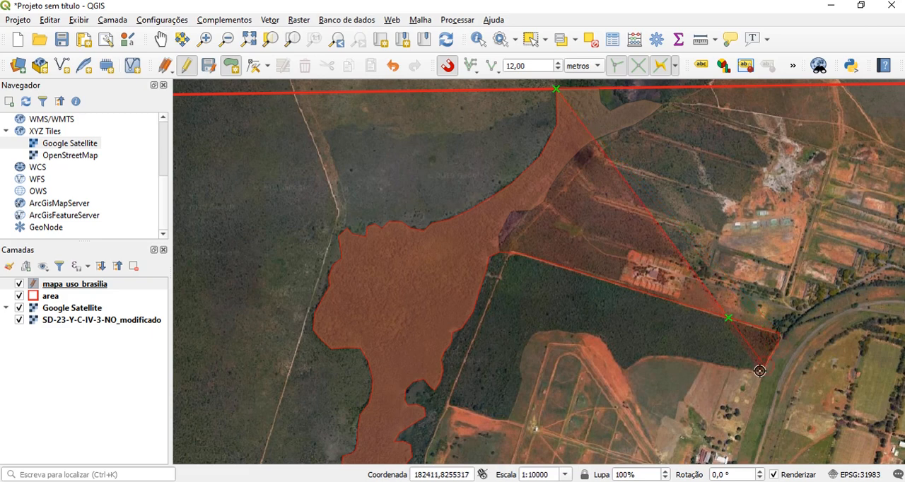
left_click(729, 369)
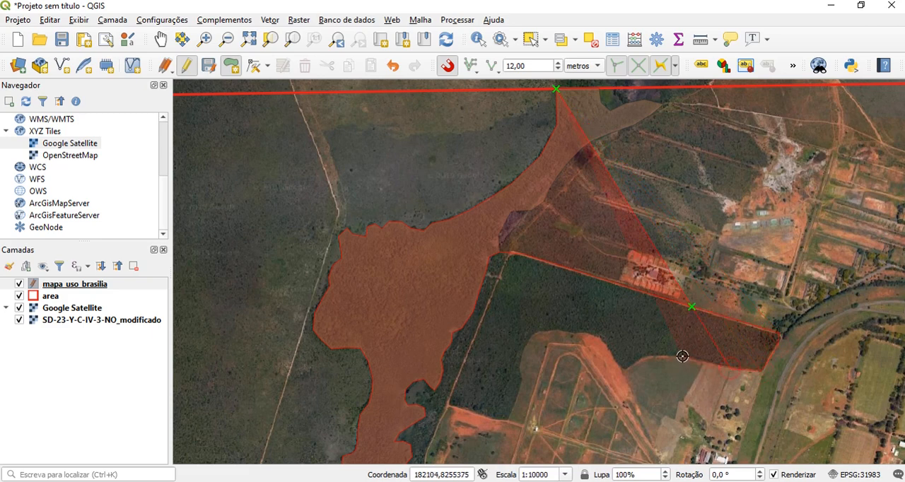
left_click(613, 360)
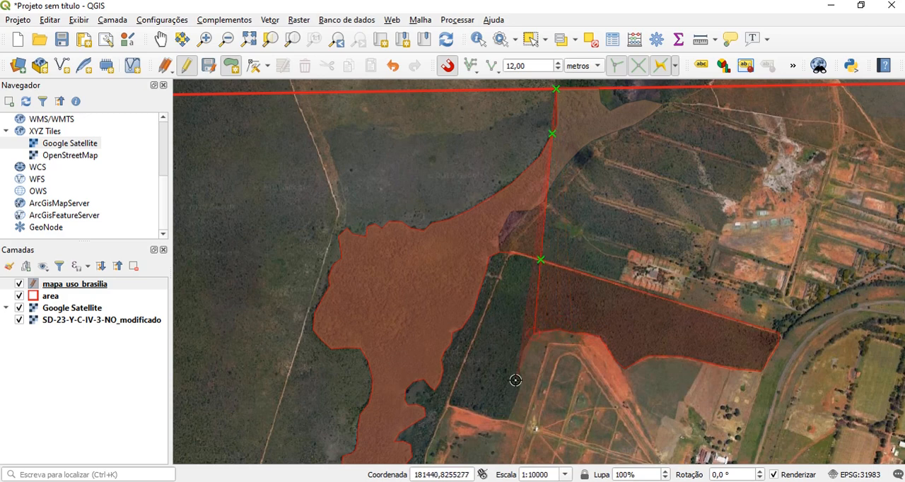
Continue the outline along the wooded block's southern end and down the cleared field's western edge to its southwestern corner
key("Down")
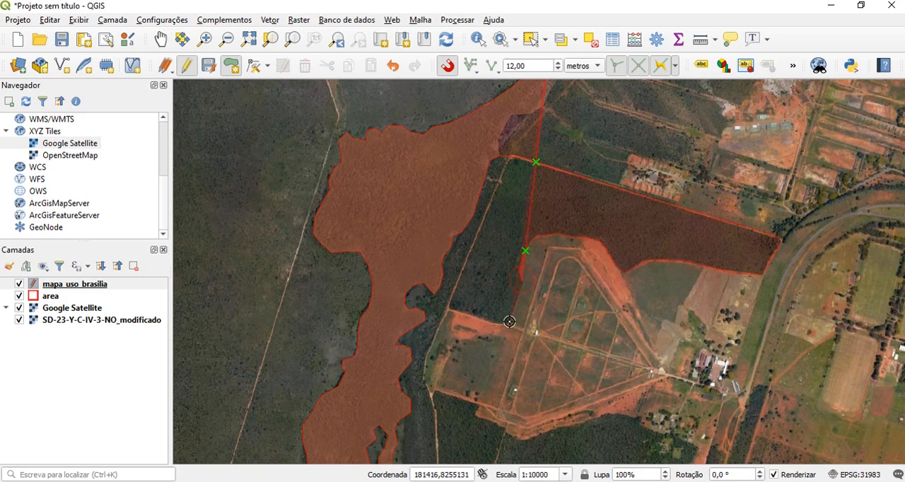
key("Down")
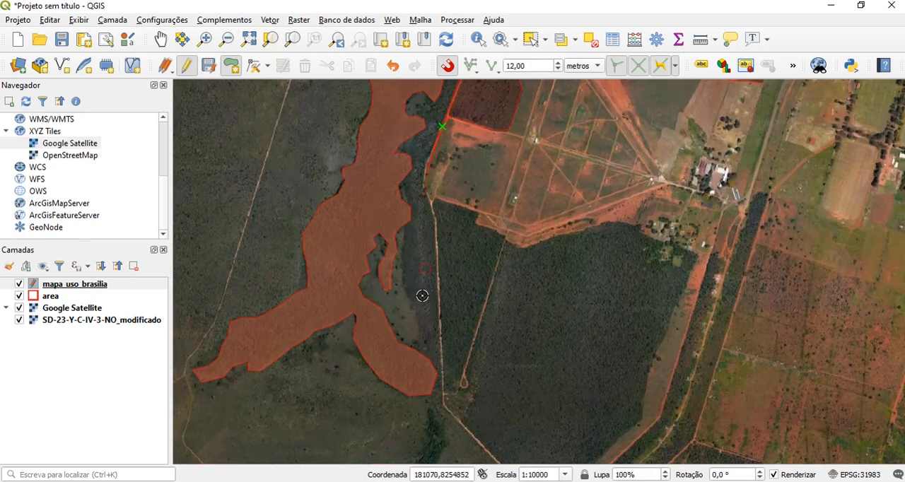
key("Down")
left_click(424, 187)
left_click(431, 205)
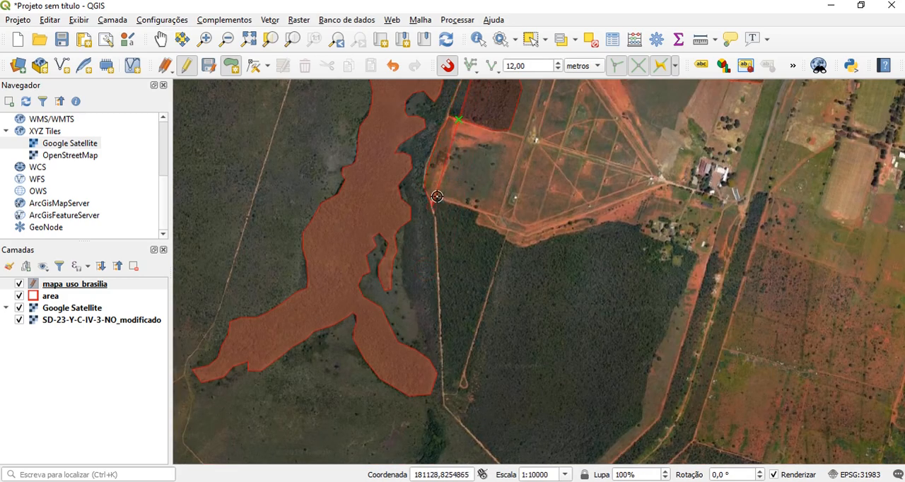
left_click(438, 198)
Trace the cleared field's southern edge east from its southwestern corner, following the dirt road to the settlement by the highway
left_click(478, 214)
left_click(478, 225)
left_click(505, 237)
left_click(522, 247)
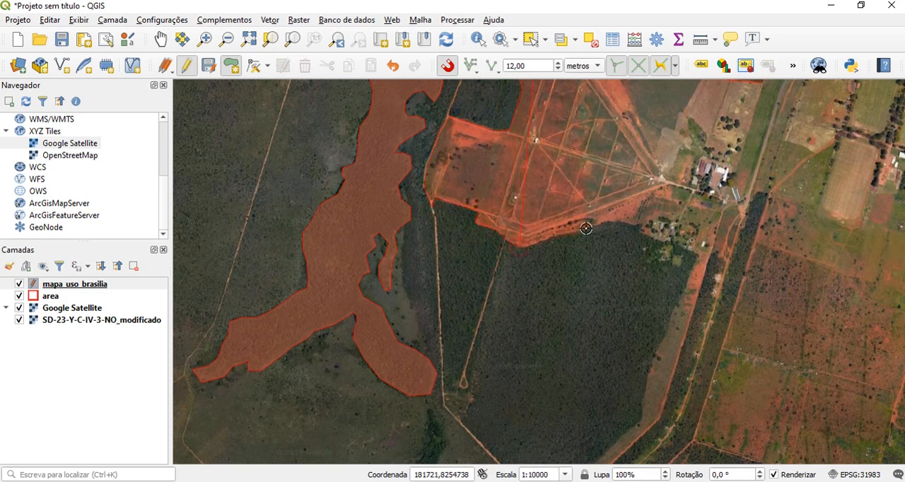
left_click(586, 229)
left_click(609, 220)
left_click(630, 220)
Continue the outline along the settlement's southern side to the wooded block's eastern corner and partway down its eastern edge
left_click(643, 233)
left_click(665, 244)
left_click(697, 254)
left_click(670, 316)
left_click(653, 358)
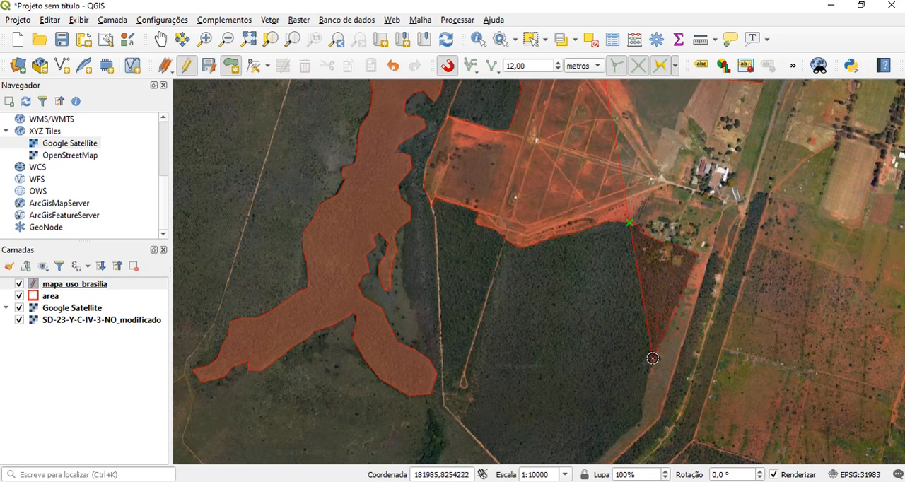
Trace the wooded block's southeastern edge down to its southern corner where the dirt roads meet
key("Down")
left_click(642, 313)
left_click(573, 380)
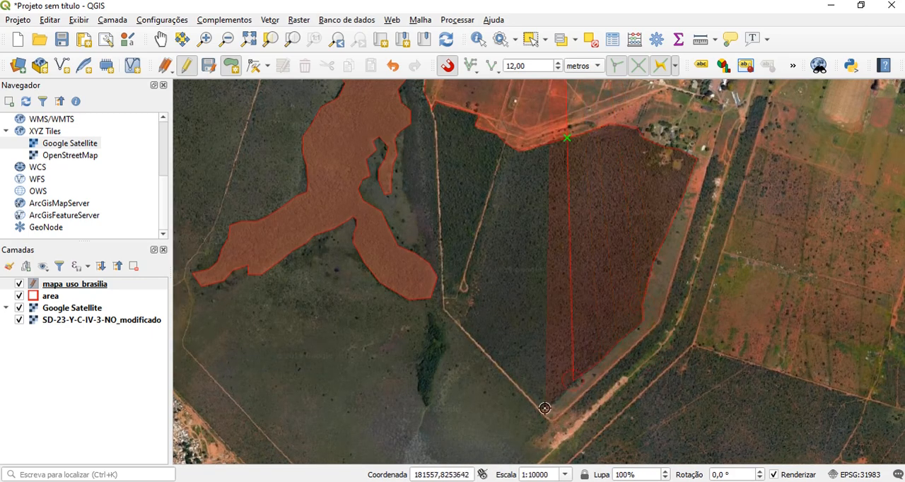
left_click(545, 408)
key("Down")
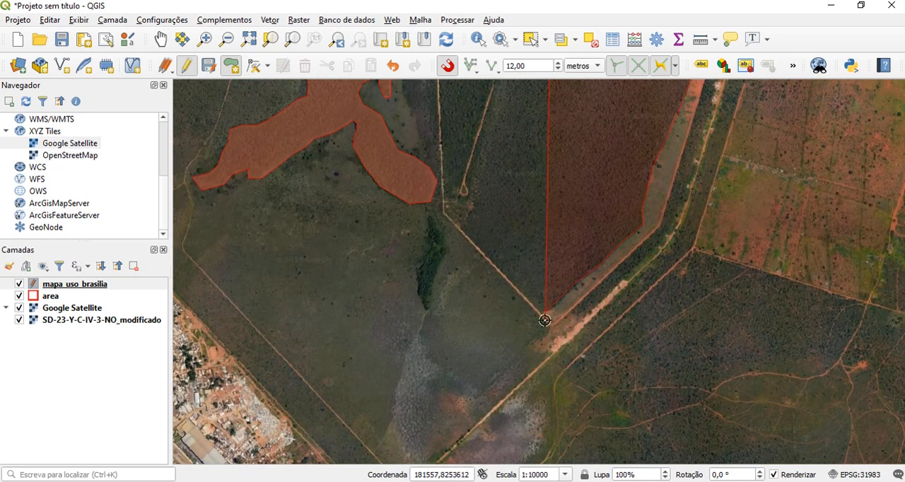
left_click(553, 327)
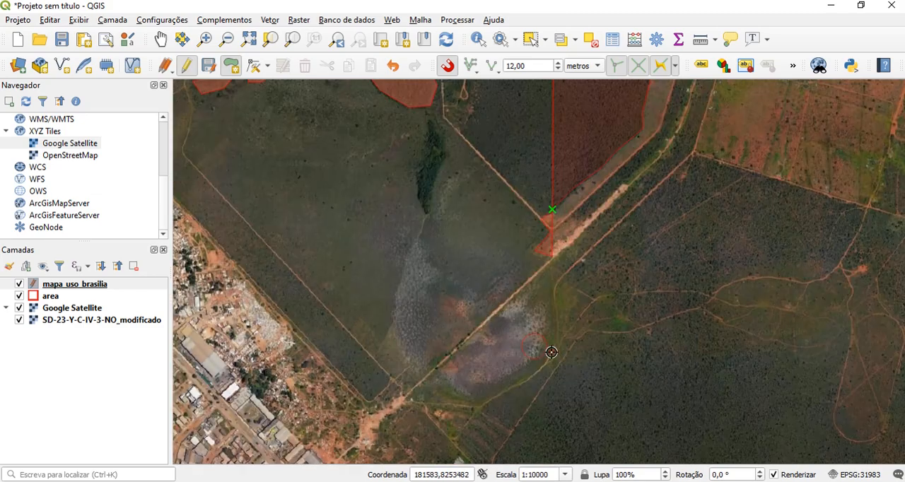
key("Down")
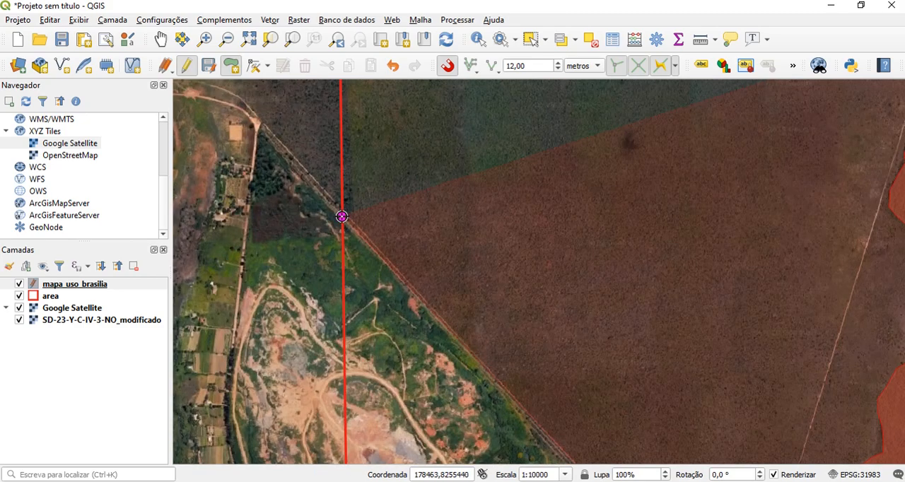
Extend the outline up the area's western boundary to its northwestern corner and east along the northern boundary to the forest polygon
left_click(341, 217)
key("Up")
key("Up")
left_click(340, 170)
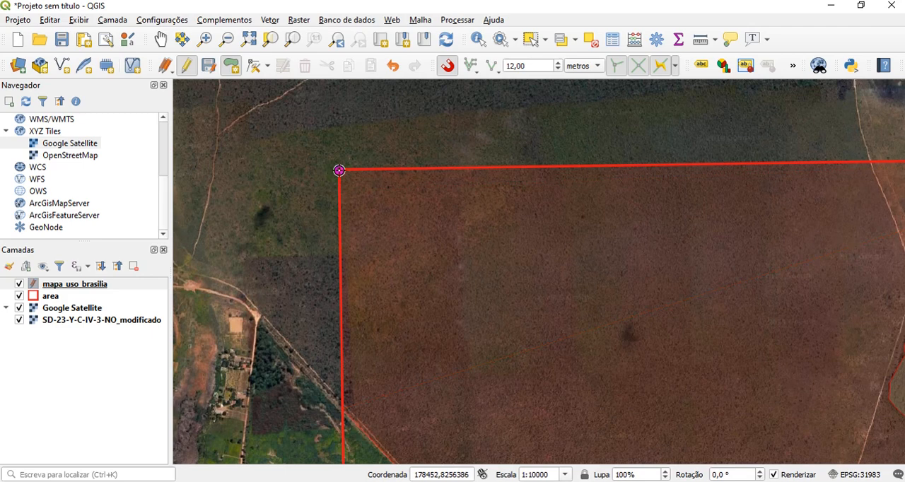
key("Right")
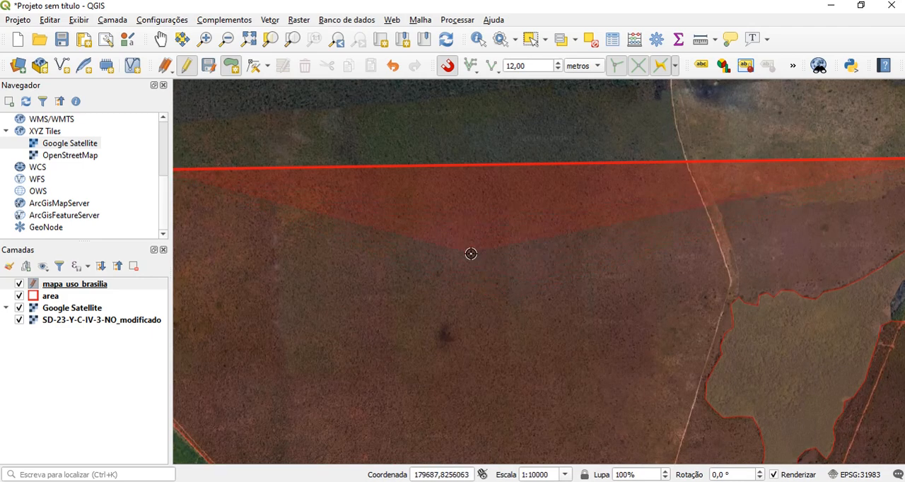
scroll(511, 233, "down", 1)
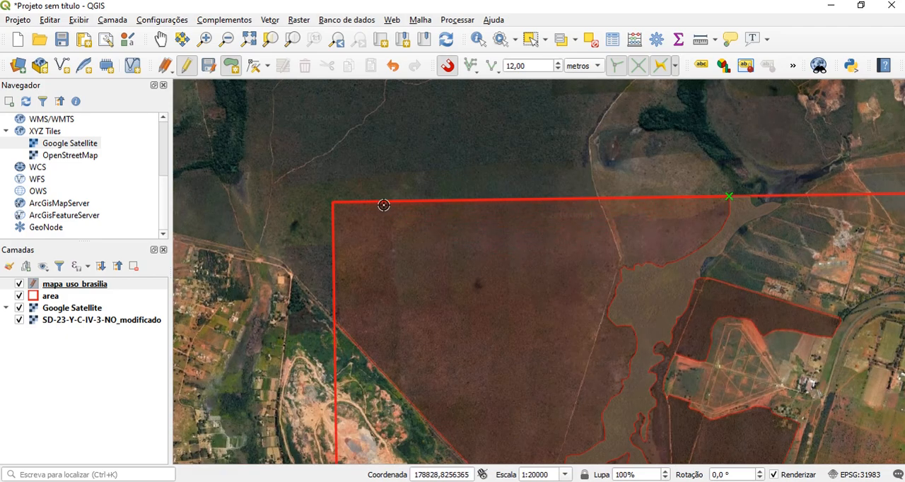
left_click(723, 199)
Finish the polygon and set its classe_uso attribute to campestre
right_click(537, 225)
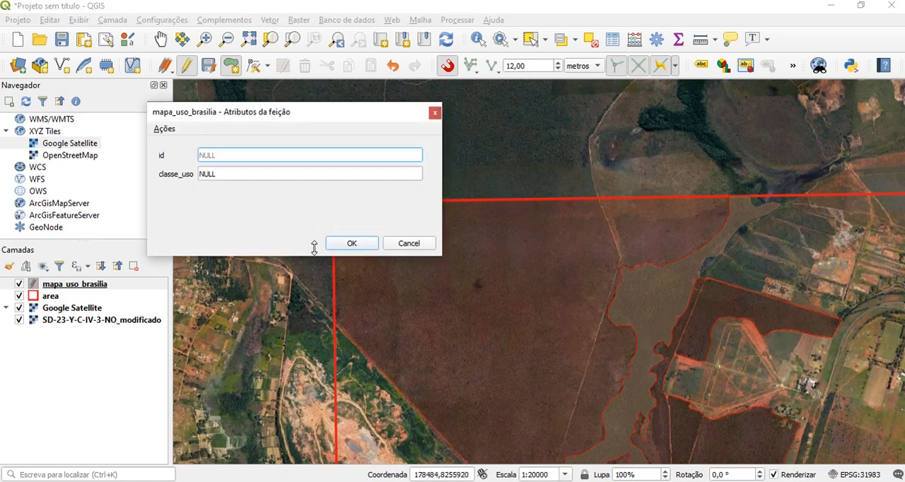
left_click(214, 174)
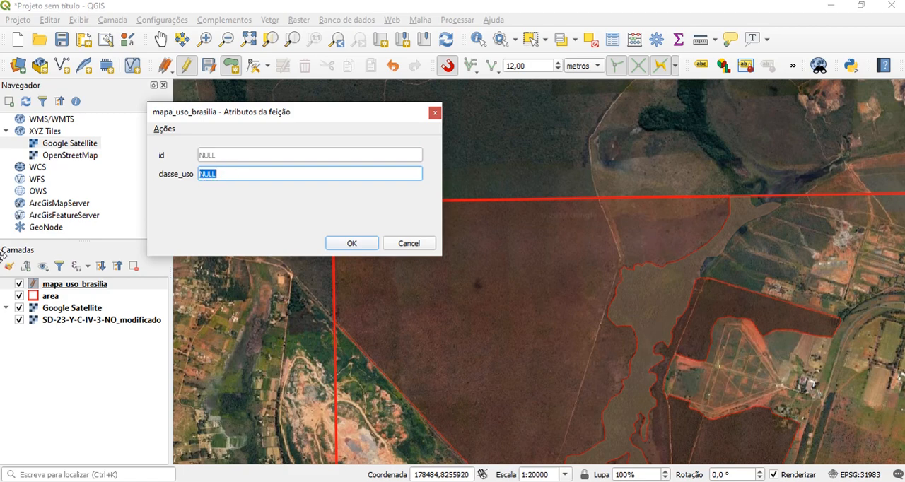
type("campestre")
left_click(352, 244)
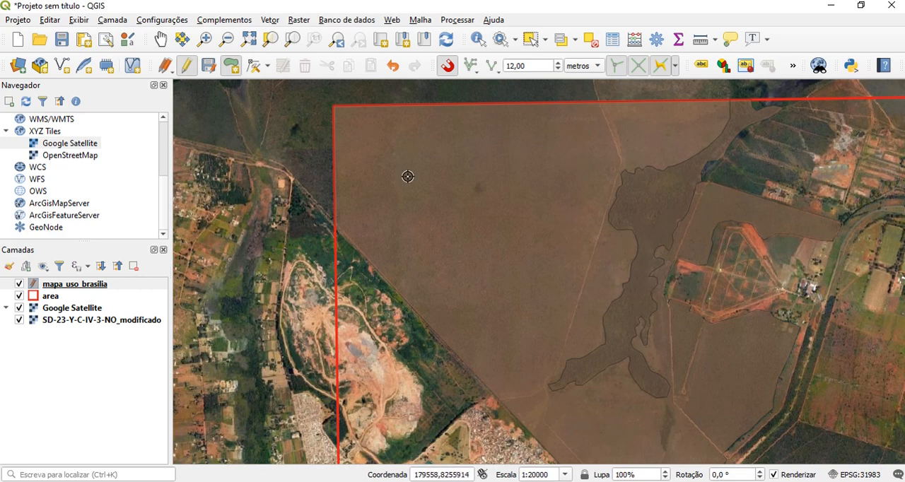
Hide the Google Satellite and SD-23-Y-C-IV-3-NO_modificado layers
left_click(19, 308)
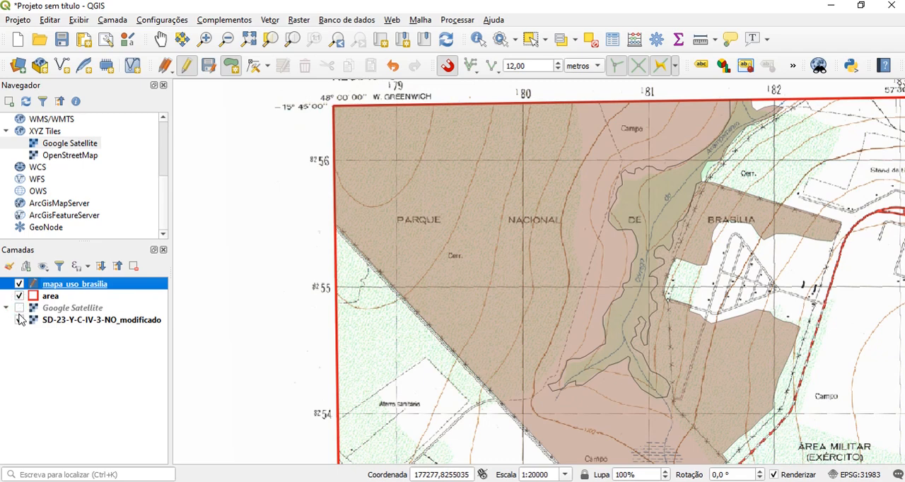
left_click(19, 320)
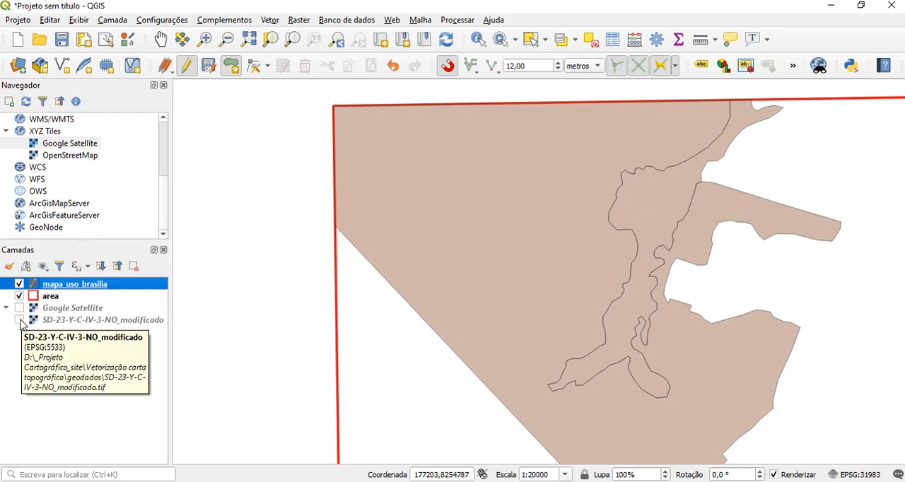
Set the mapa_uso_brasilia layer's symbology to Categorizado by the classe_uso column, classify its values and widen the Valor column
double_click(58, 285)
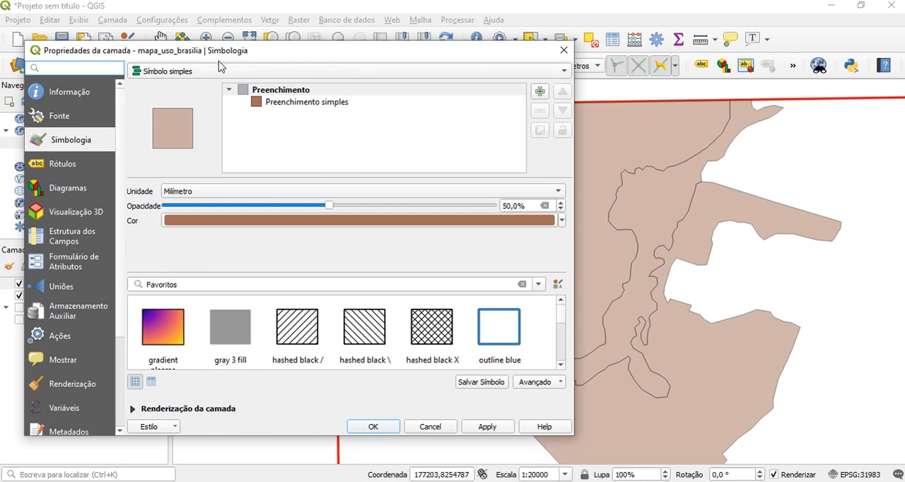
left_click(57, 141)
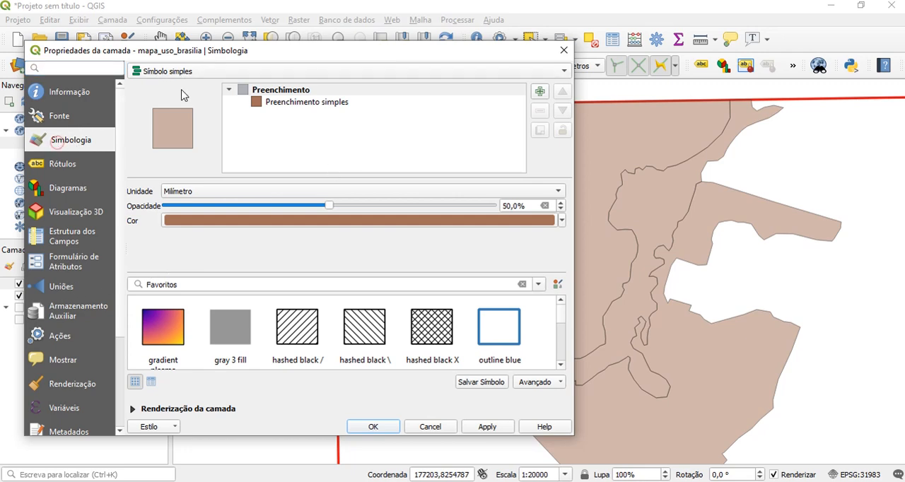
left_click(181, 72)
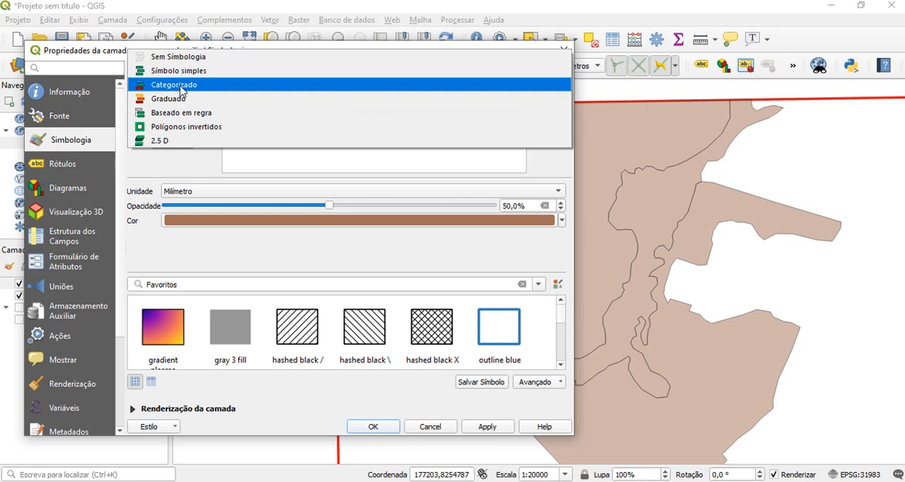
left_click(182, 85)
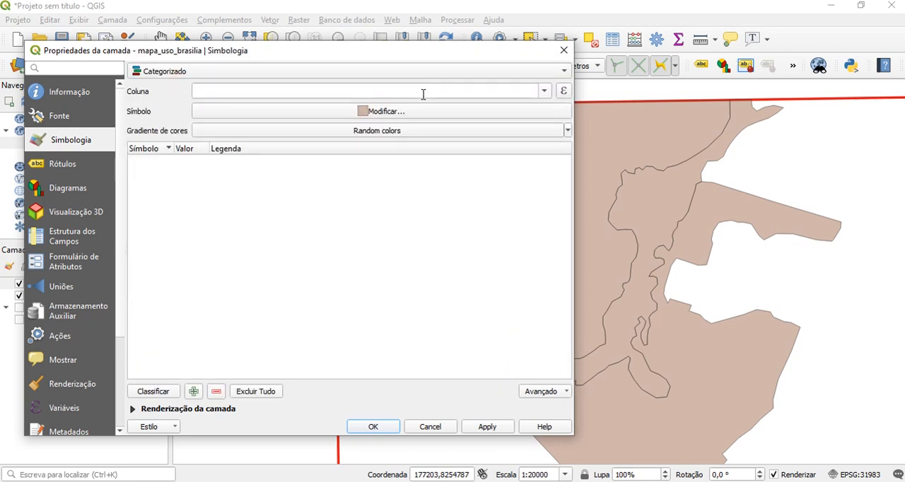
left_click(546, 93)
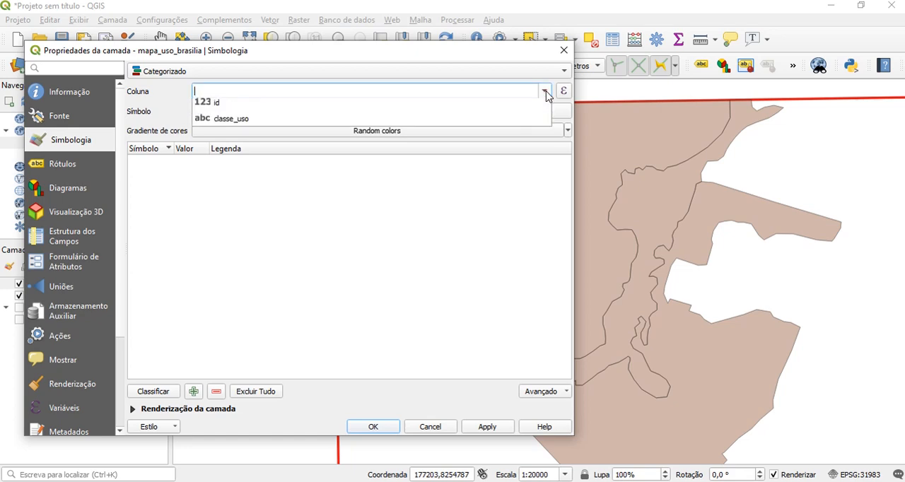
left_click(244, 125)
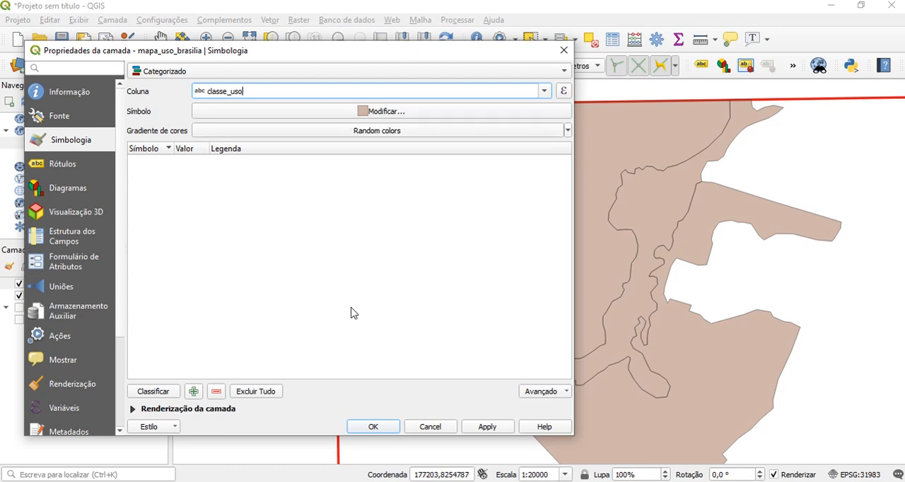
left_click(153, 393)
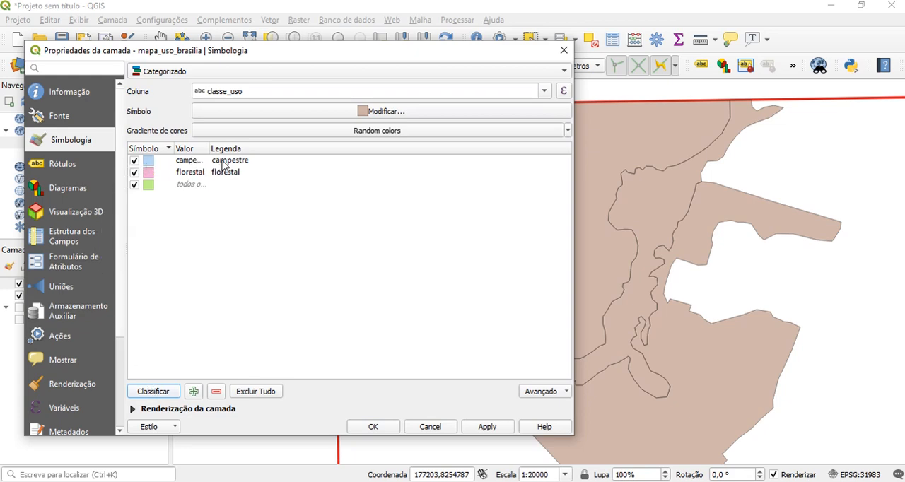
left_click_drag(208, 150, 266, 149)
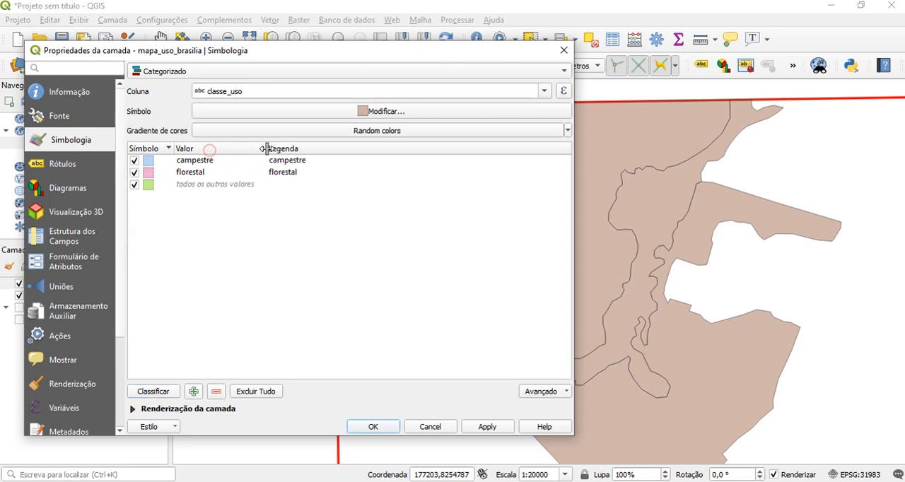
Change the campestre class's simple fill colour to light green #a4ee6b
double_click(148, 164)
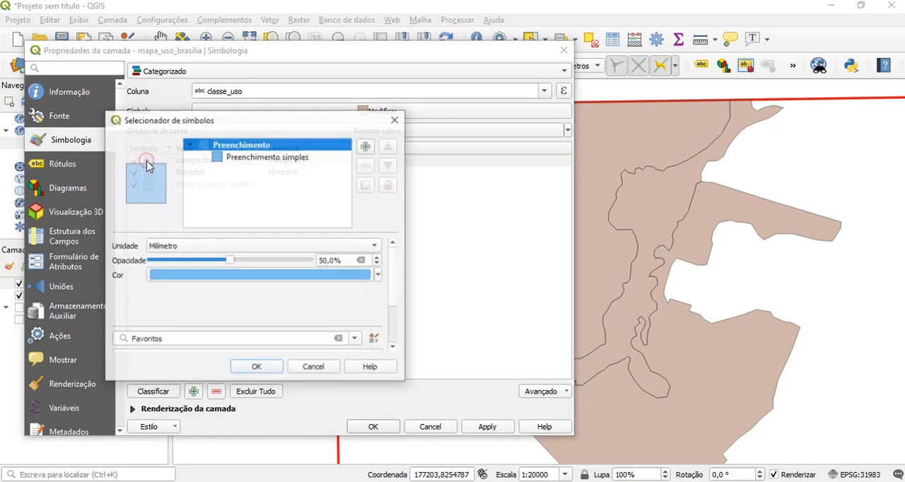
left_click(267, 162)
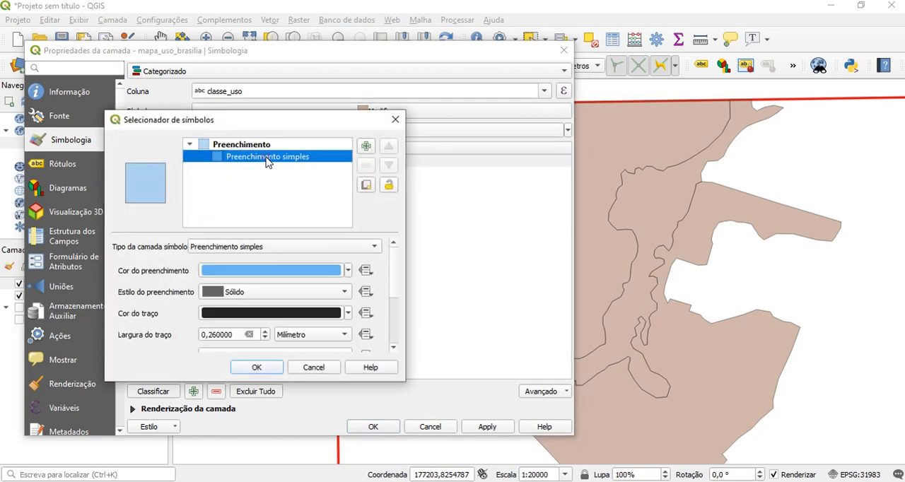
left_click(253, 267)
left_click(149, 161)
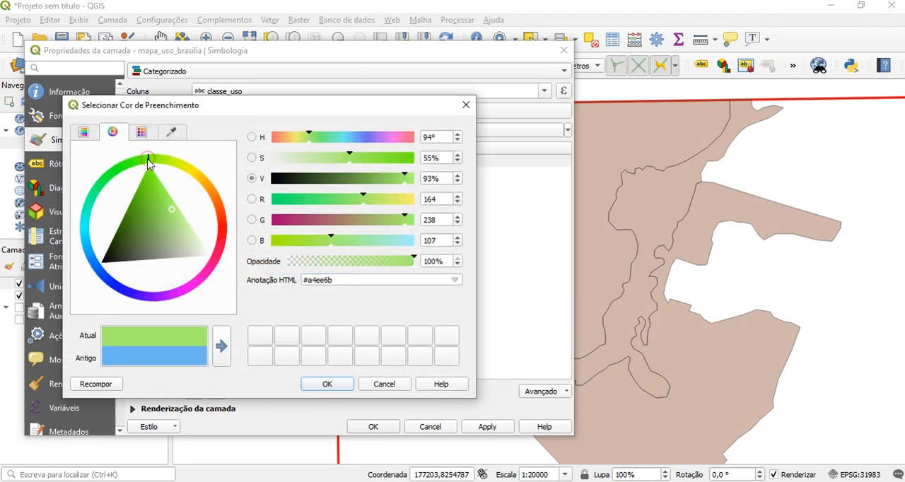
left_click(336, 388)
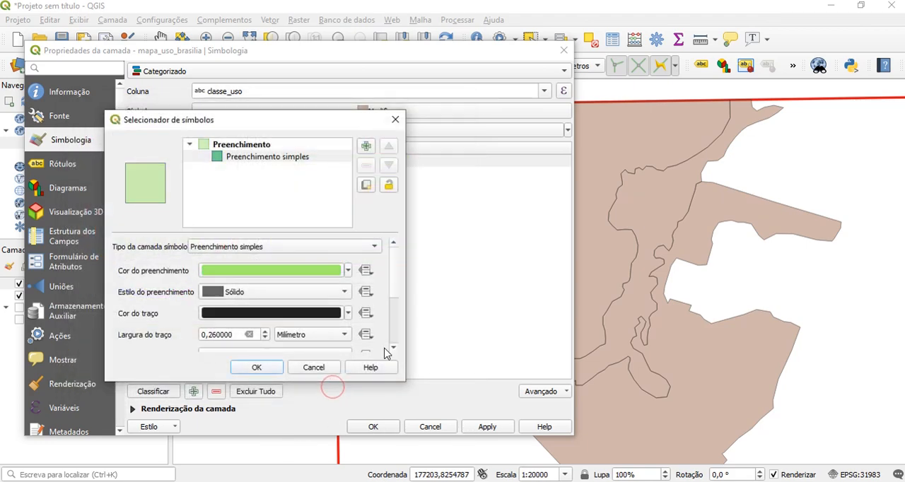
left_click(268, 371)
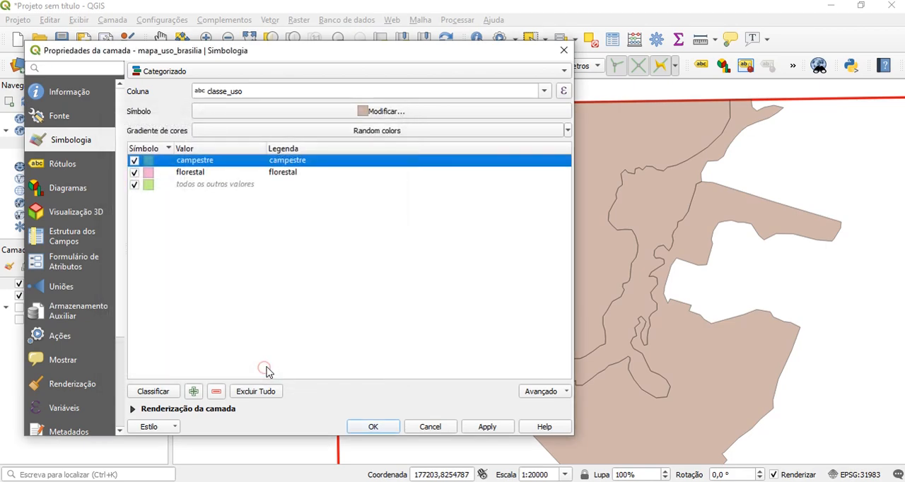
Change the florestal class's simple fill colour to dark green #48a043 and apply the categorized style to the layer
double_click(148, 175)
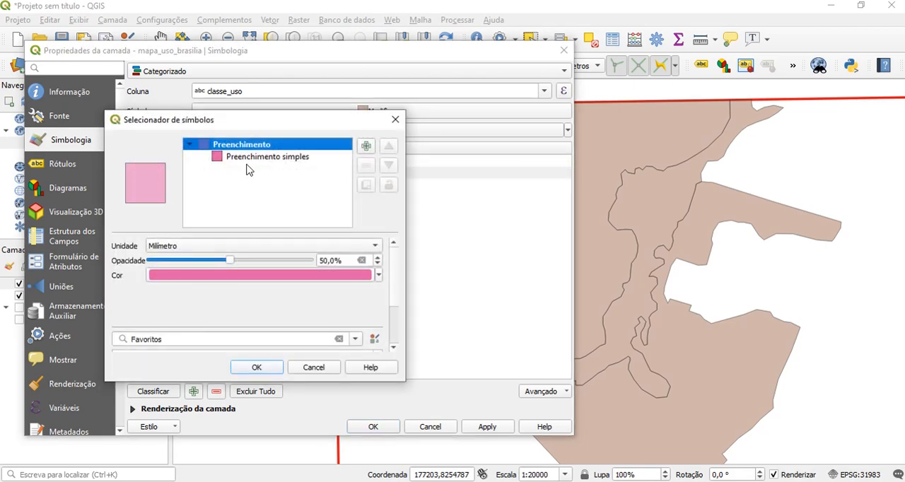
left_click(245, 158)
left_click(264, 270)
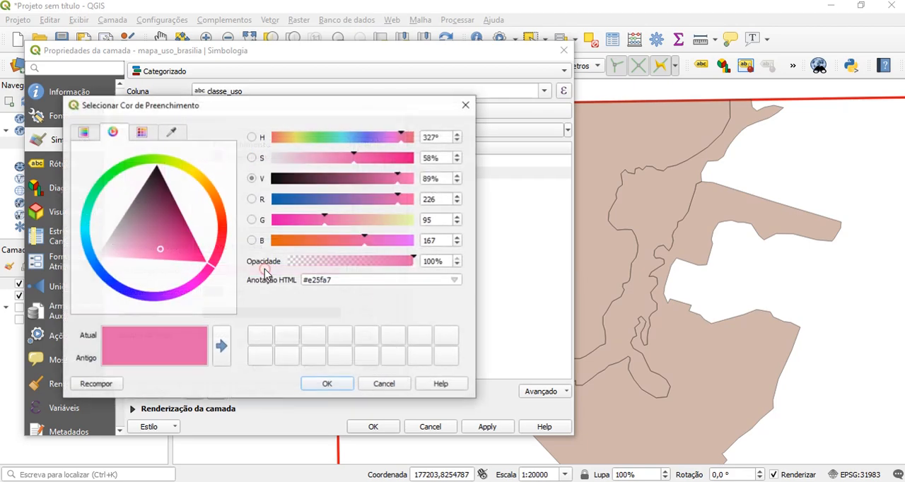
left_click(124, 170)
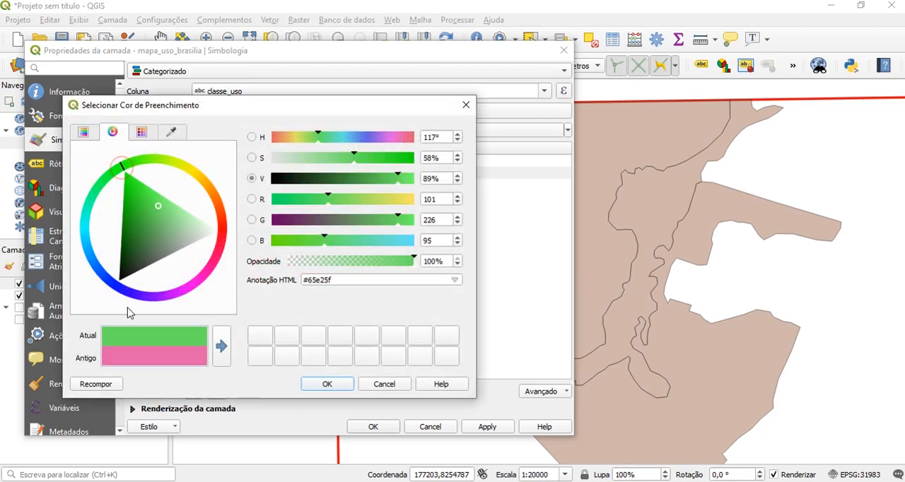
left_click(361, 179)
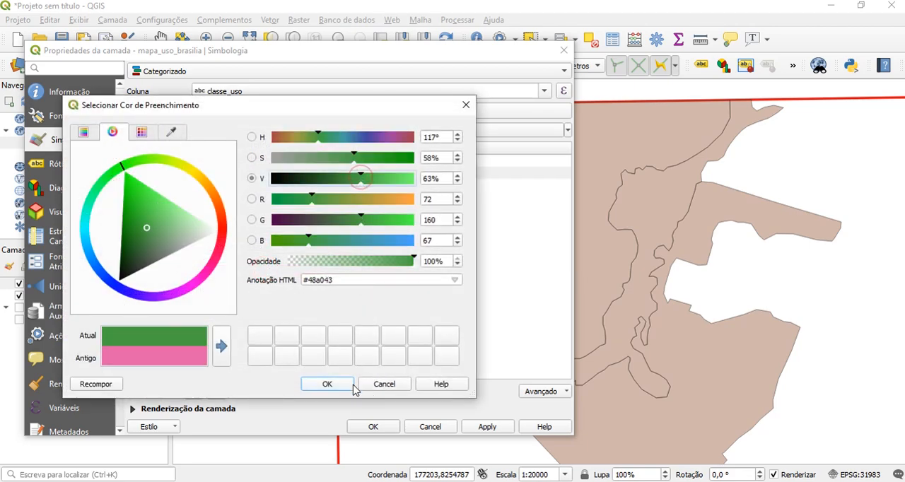
left_click(328, 384)
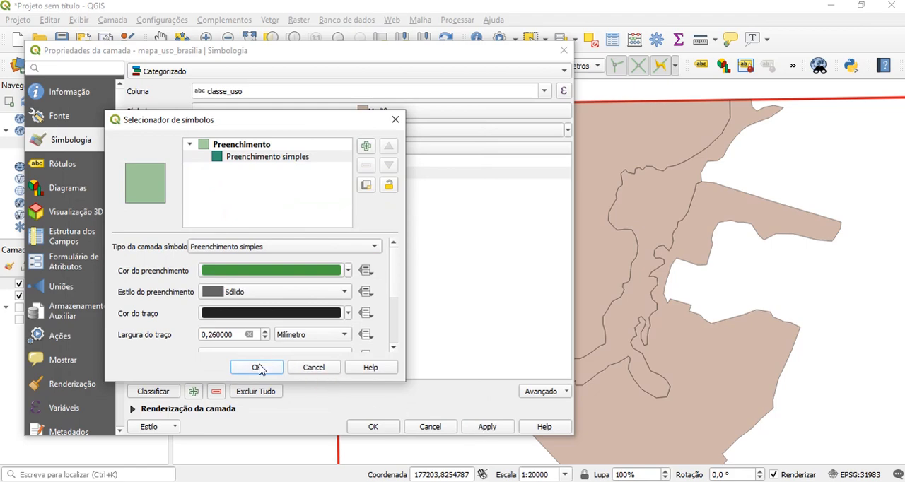
left_click(258, 367)
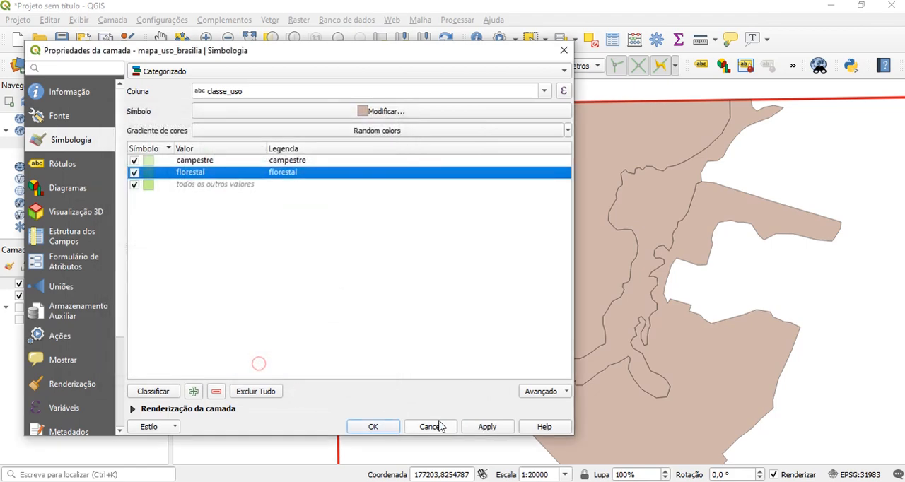
left_click(480, 428)
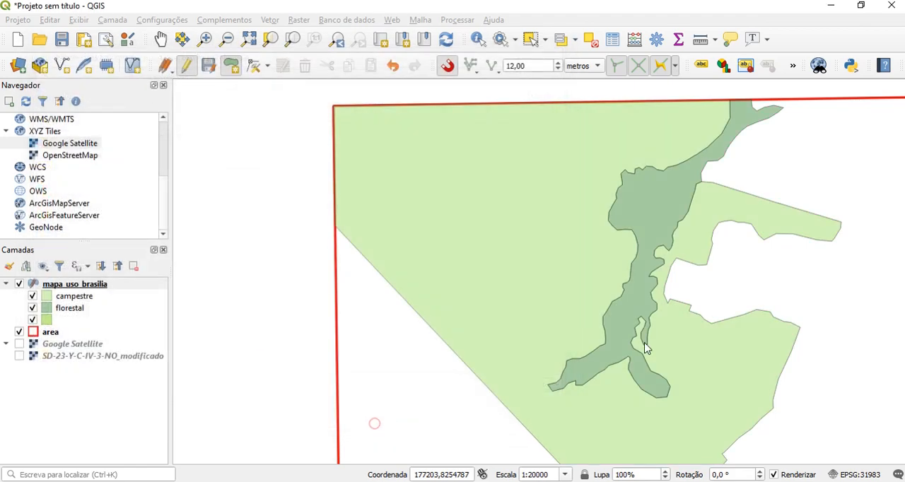
left_click(373, 427)
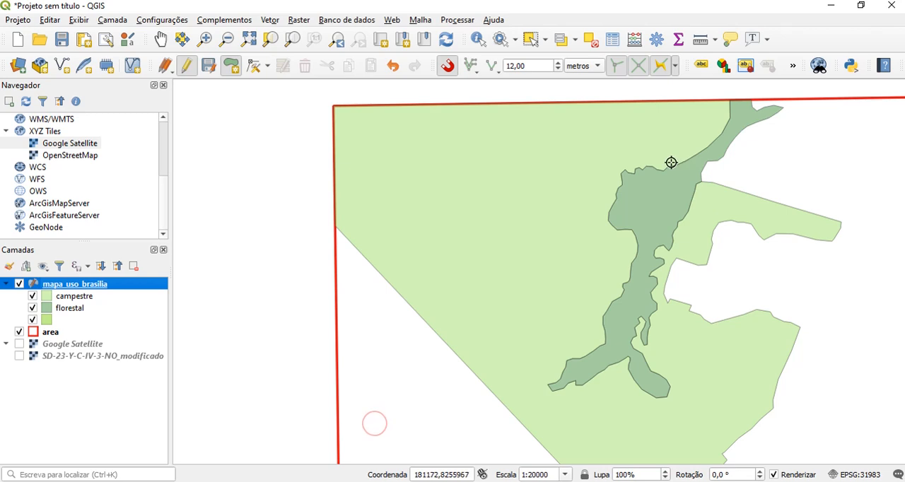
scroll(559, 354, "down", 1)
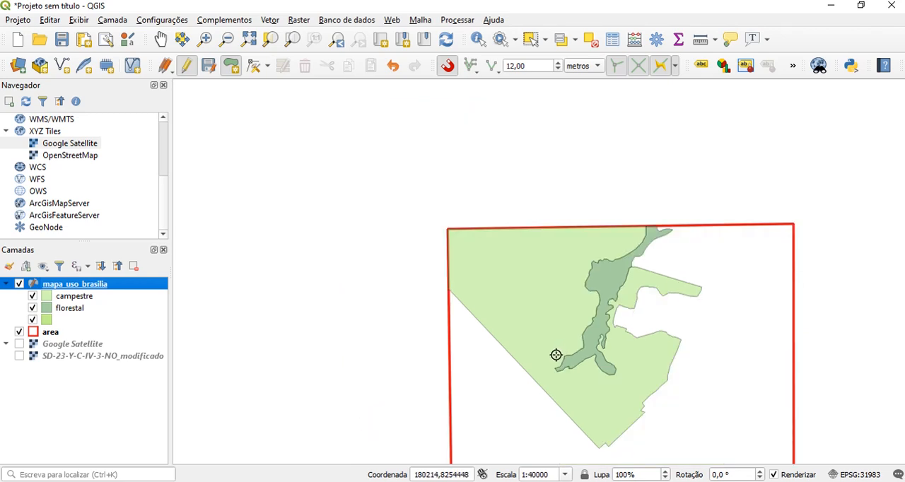
Show the Google Satellite layer and toggle mapa_uso_brasilia off and on to compare the digitized polygons with the imagery
left_click(20, 344)
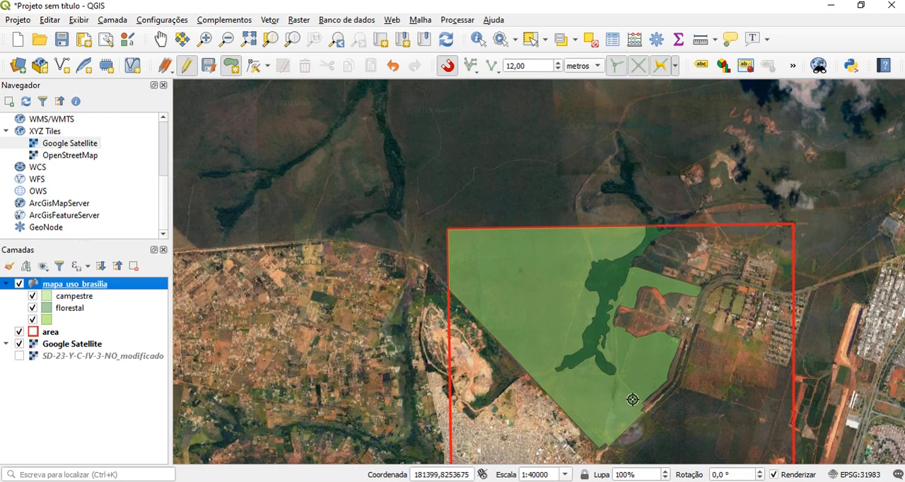
scroll(632, 400, "up", 1)
scroll(632, 399, "up", 1)
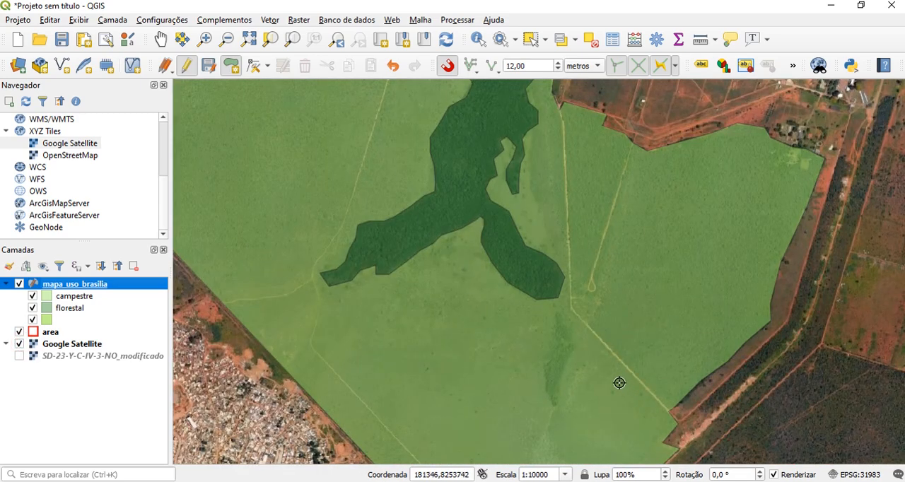
left_click(19, 284)
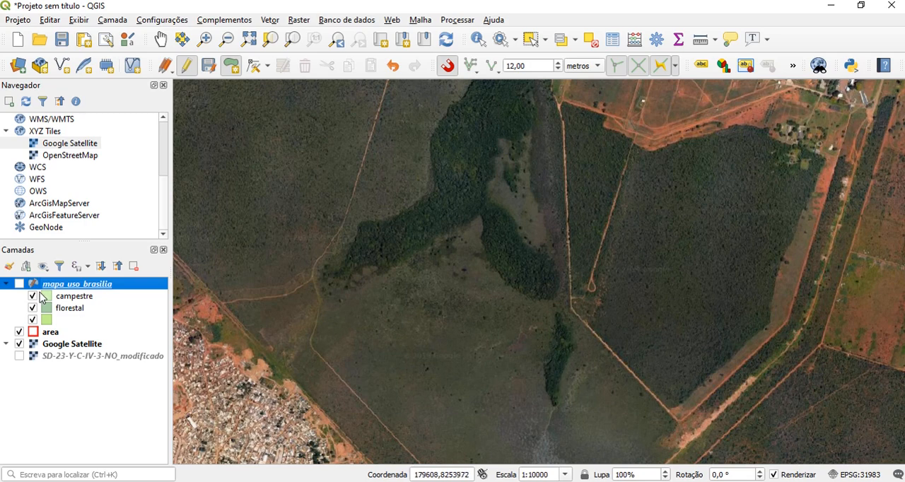
left_click(19, 283)
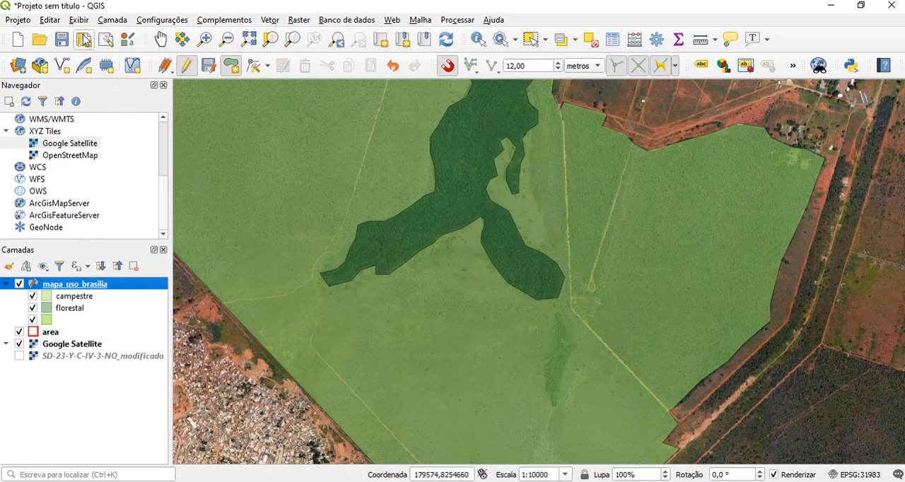
Cut a ring in the campestre polygon around the small isolated forest patch just south of the florestal polygon
left_click(49, 20)
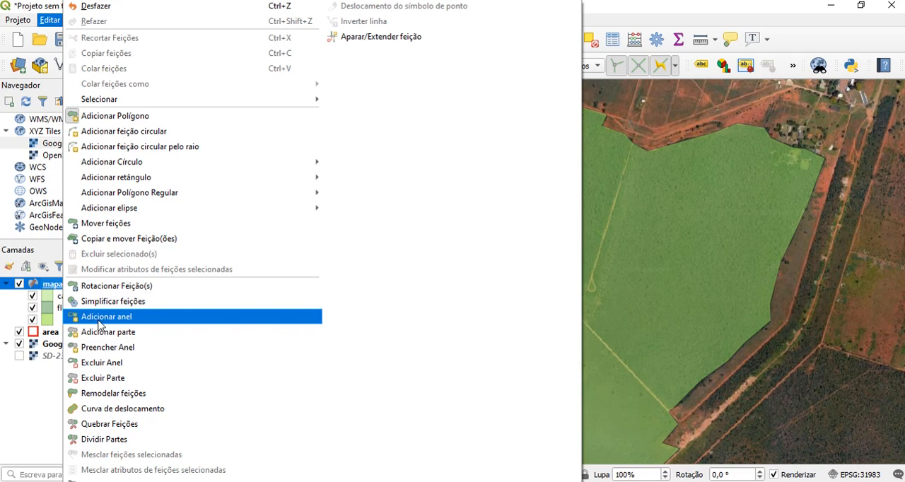
left_click(100, 318)
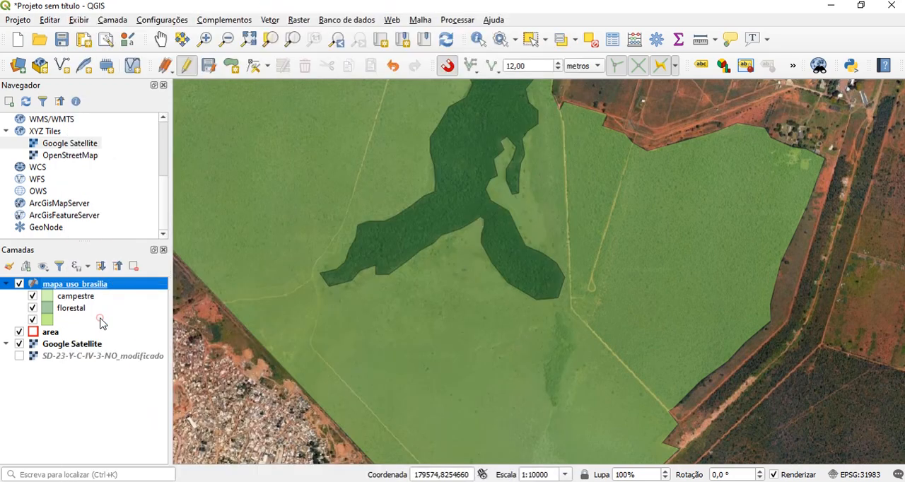
scroll(598, 427, "up", 2)
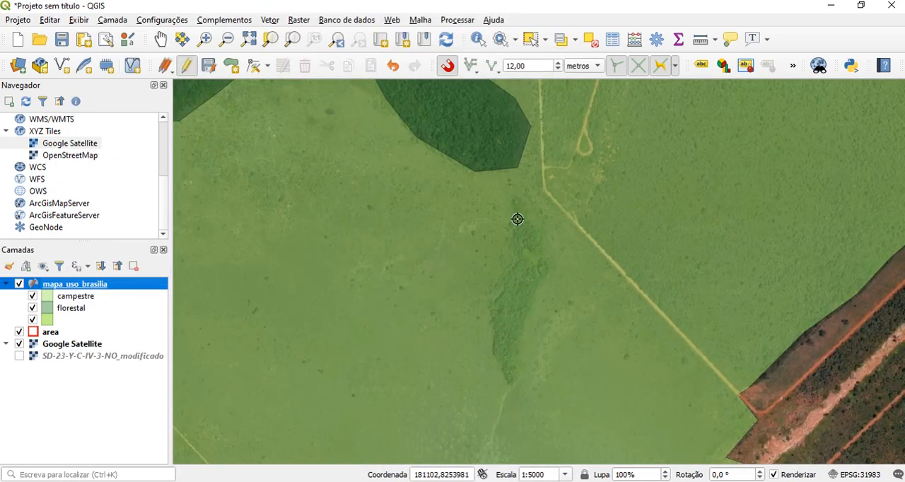
left_click(511, 194)
left_click(528, 206)
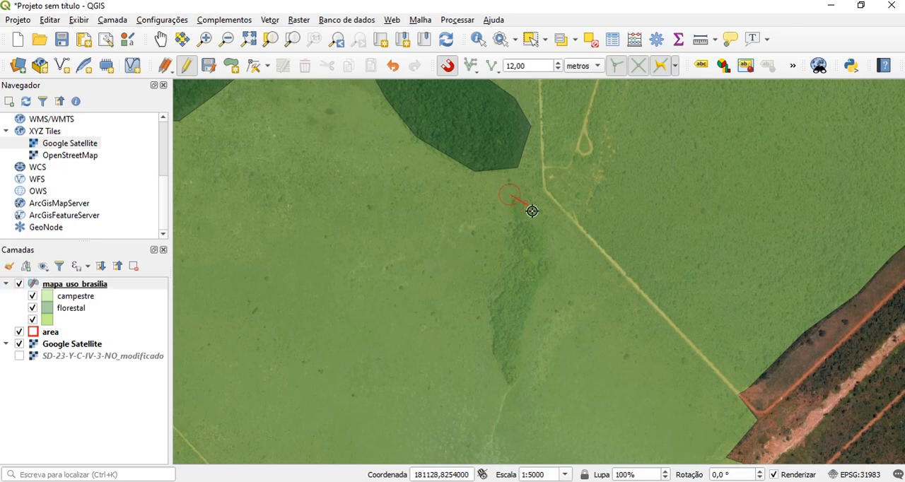
left_click(540, 230)
left_click(556, 265)
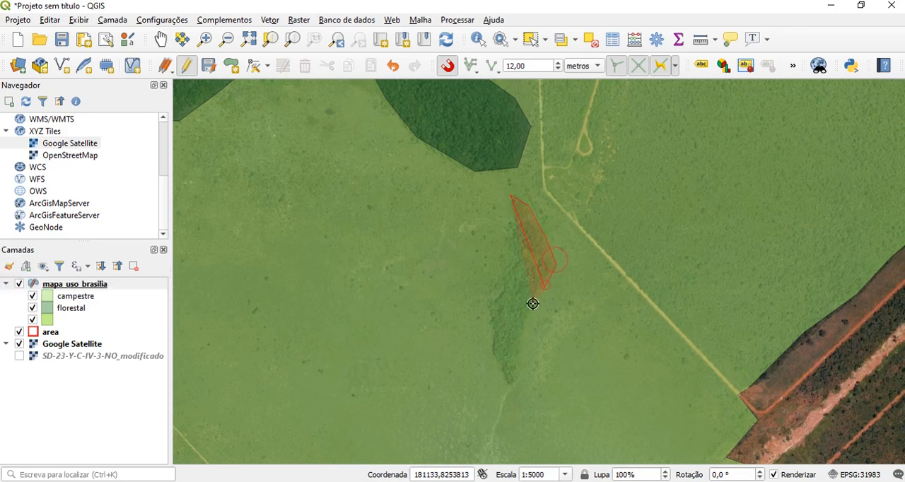
left_click(521, 336)
left_click(520, 369)
left_click(518, 383)
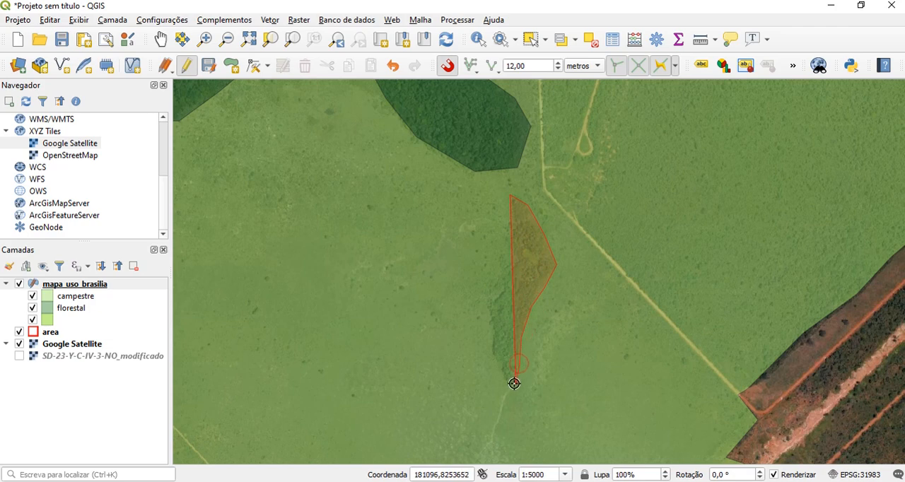
left_click(502, 382)
left_click(491, 355)
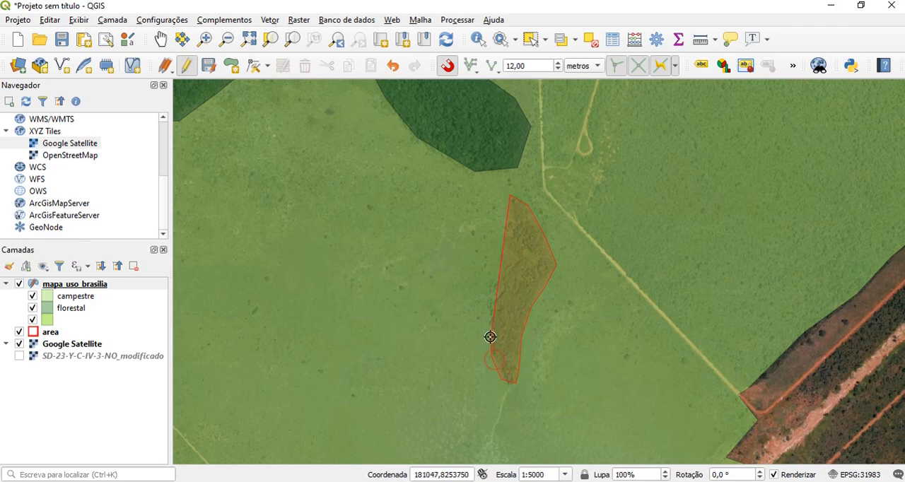
left_click(490, 314)
left_click(511, 261)
right_click(505, 207)
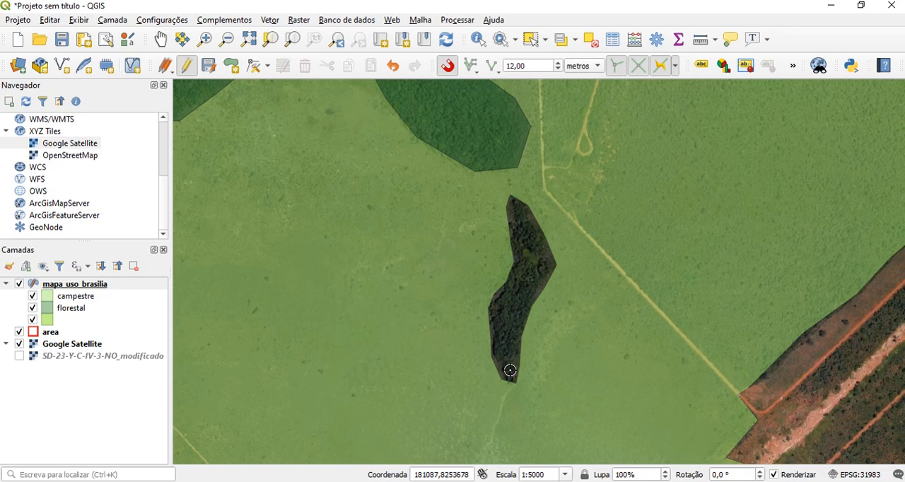
Trace a new polygon along the ring's vertices so it fills the hole left in the campestre polygon
left_click(50, 21)
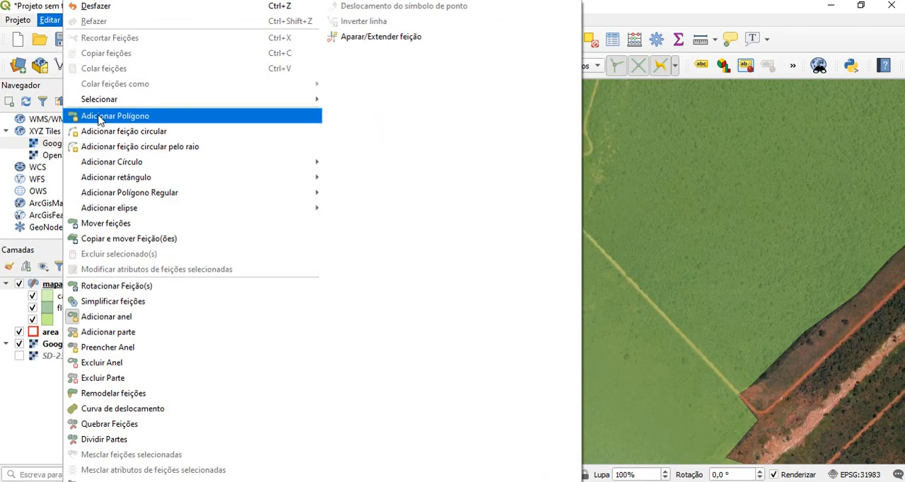
left_click(48, 23)
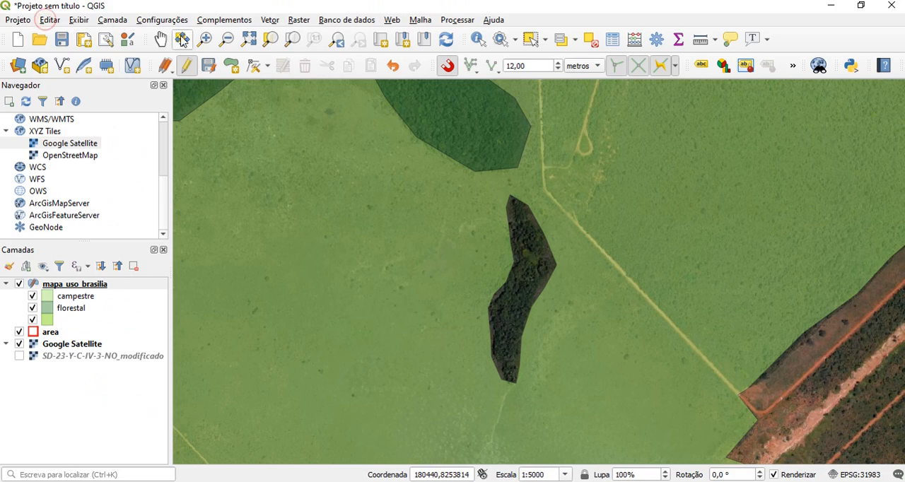
left_click(233, 71)
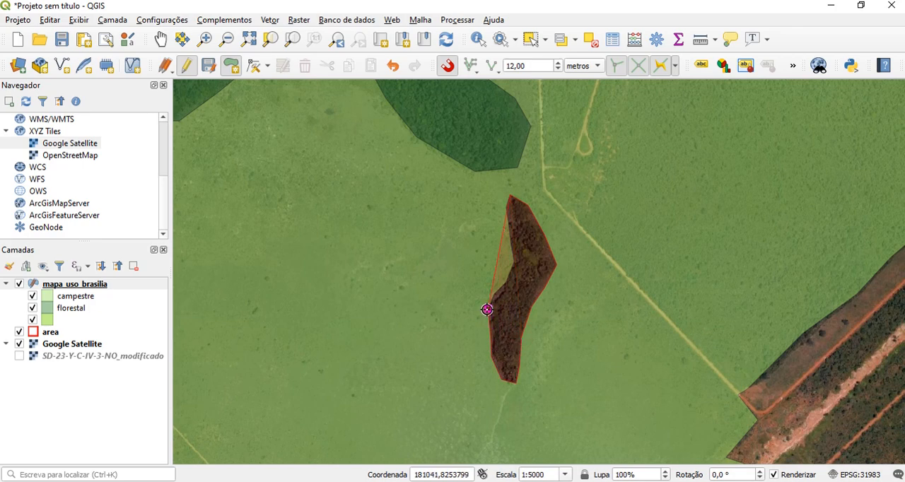
left_click(488, 309)
left_click(512, 261)
scroll(519, 219, "up", 1)
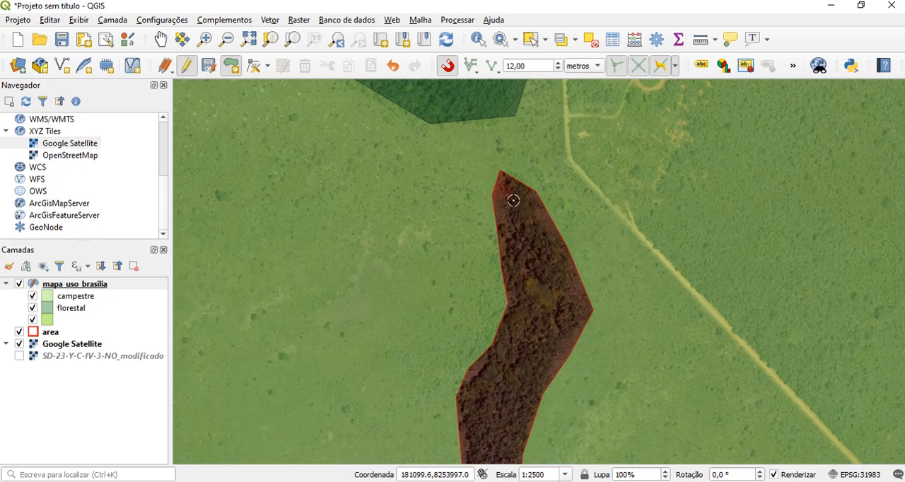
right_click(514, 201)
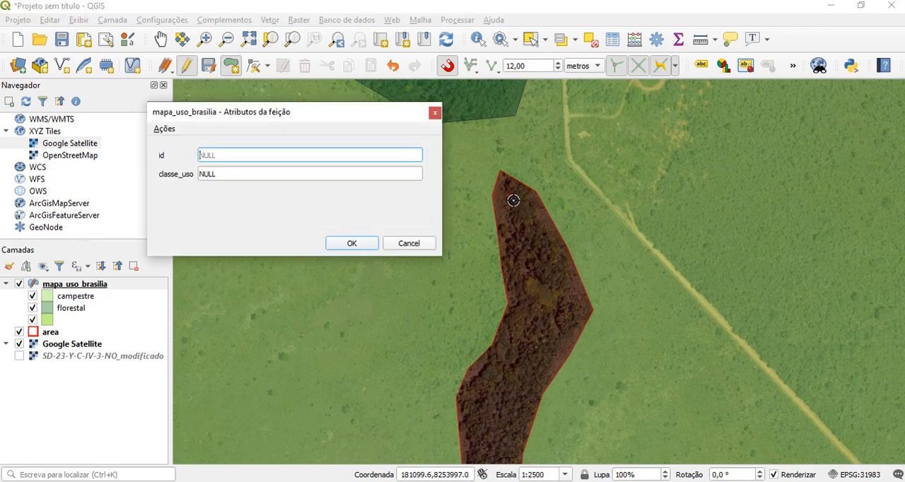
Set the new polygon's classe_uso to florestal and save its attributes
left_click(218, 174)
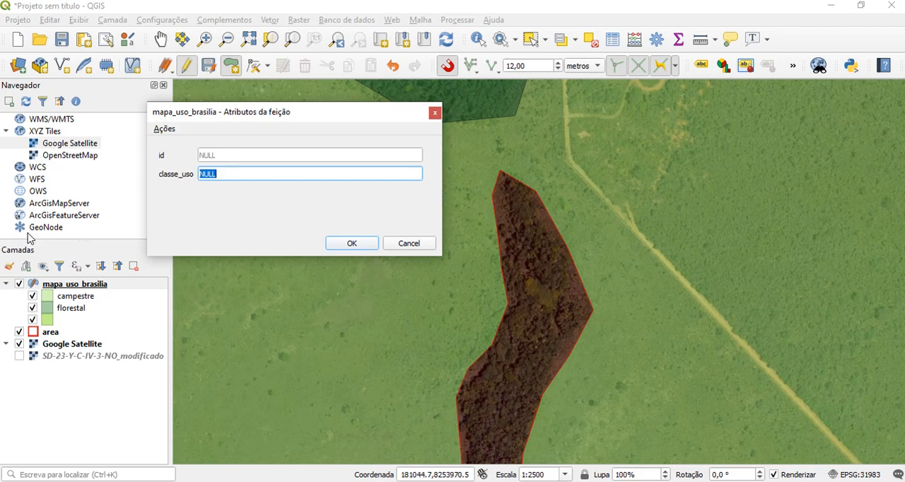
type("florestal")
key("Return")
Examine the digitized polygons and the land uses still unmapped inside the red area boundary
scroll(404, 311, "down", 2)
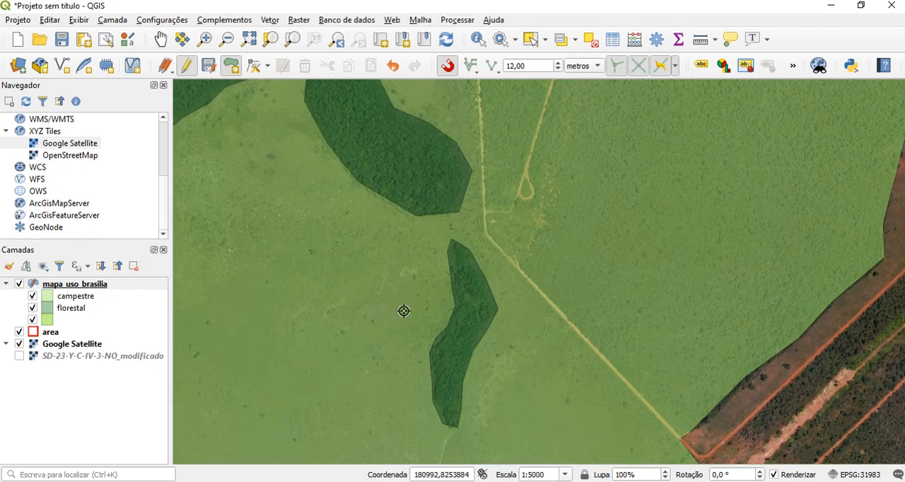
scroll(304, 364, "down", 1)
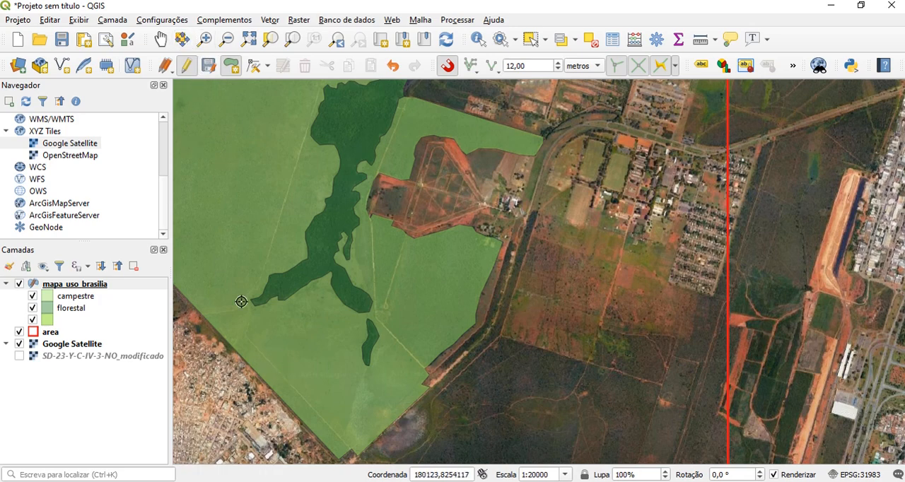
left_click(161, 39)
left_click_drag(295, 347, 525, 217)
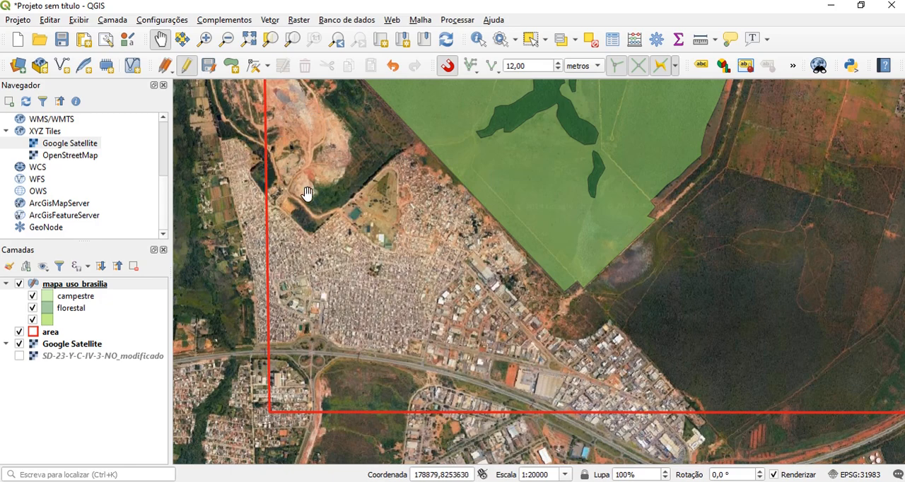
left_click_drag(576, 165, 358, 238)
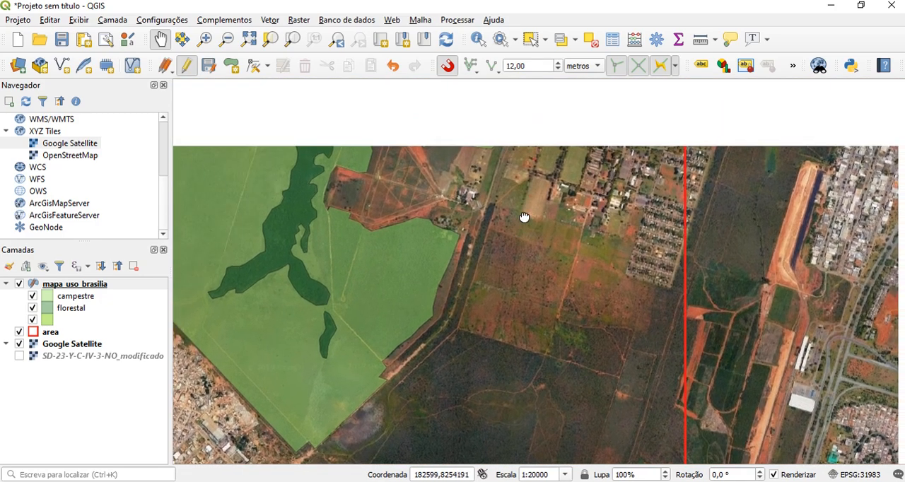
left_click_drag(523, 216, 502, 327)
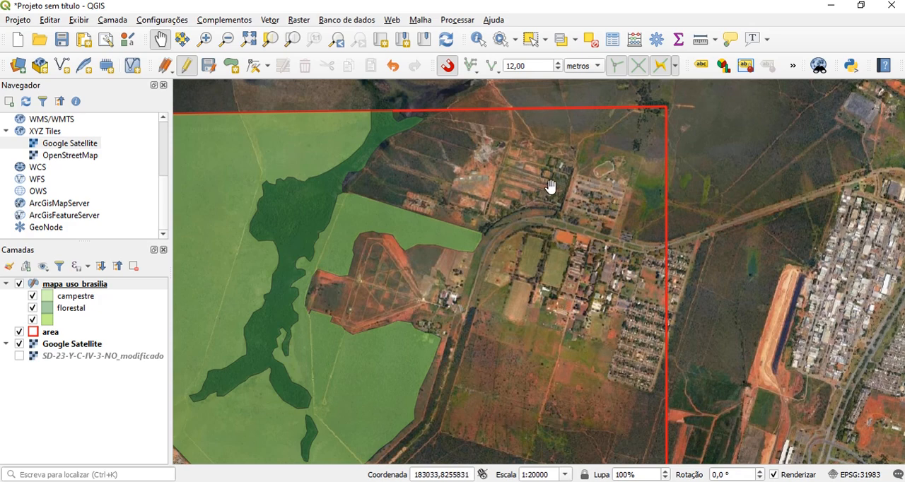
left_click_drag(349, 392, 411, 296)
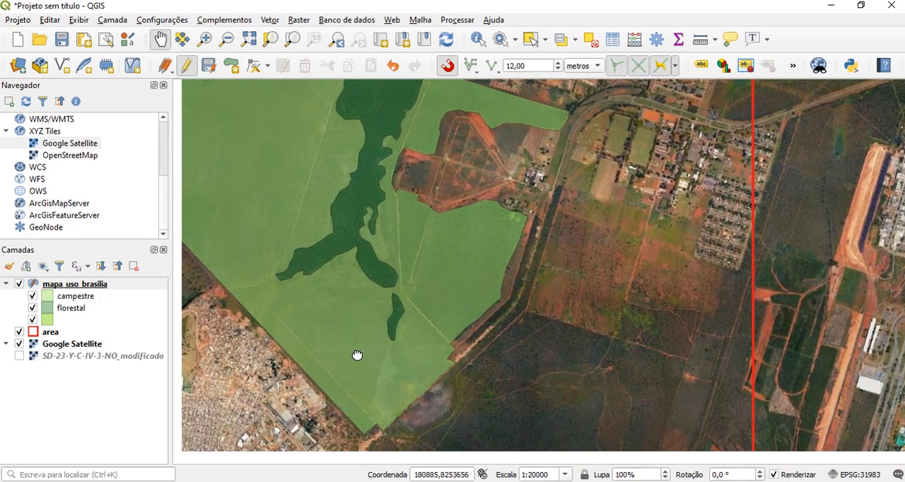
left_click_drag(358, 358, 462, 310)
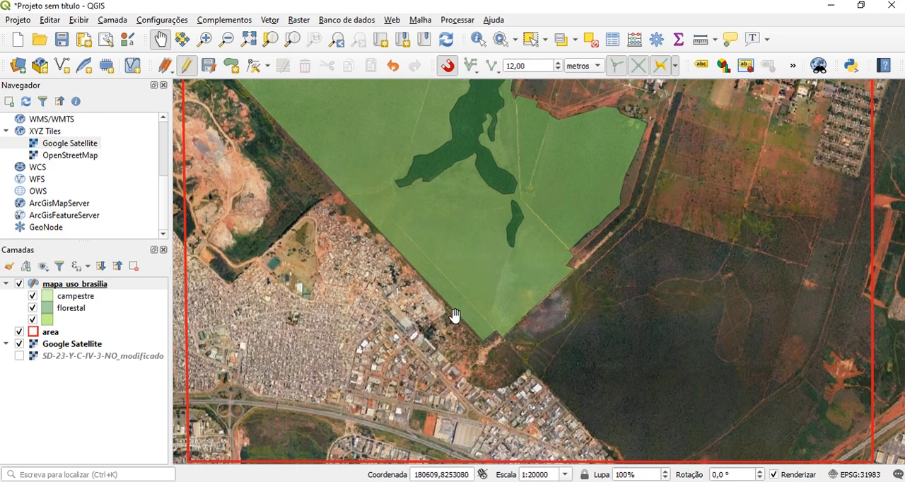
left_click_drag(542, 208, 449, 333)
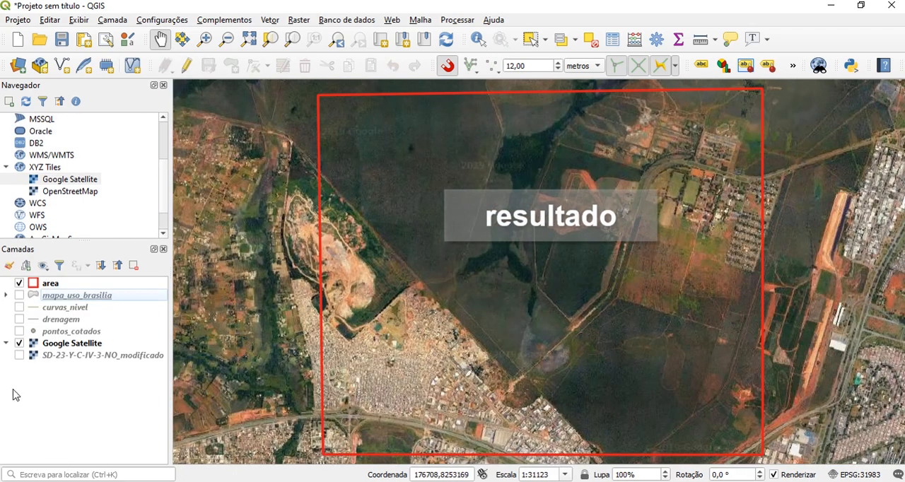
Show the finished mapa_uso_brasilia layer and open its attribute table
left_click(19, 295)
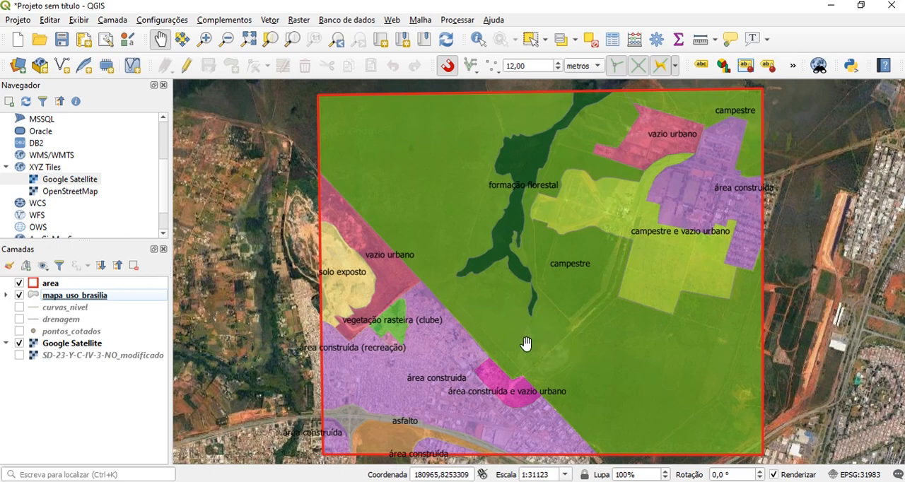
left_click(60, 297)
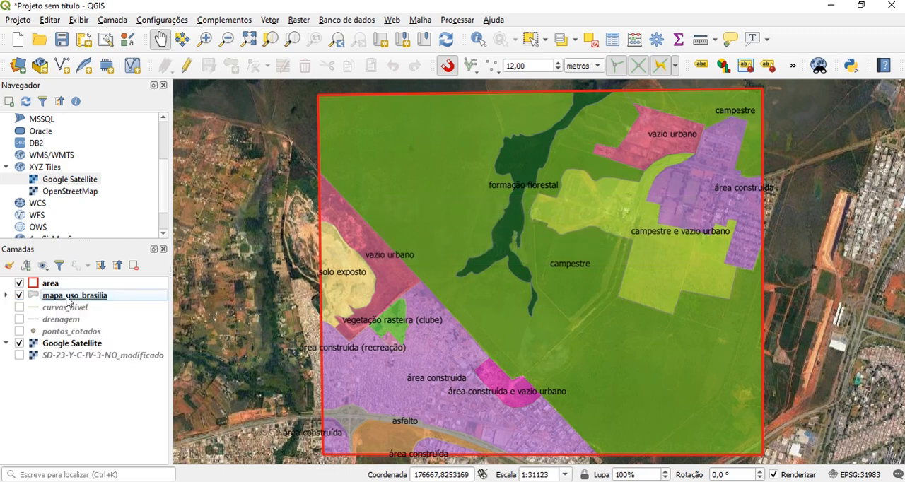
right_click(69, 298)
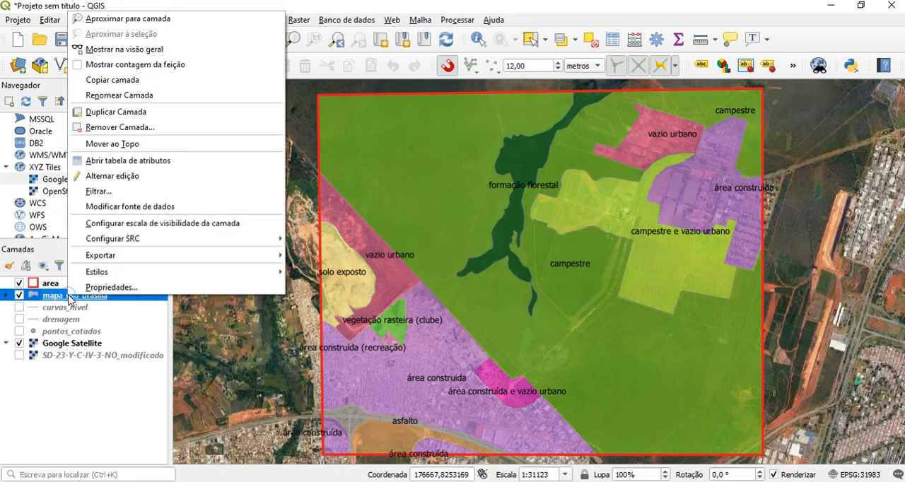
left_click(108, 168)
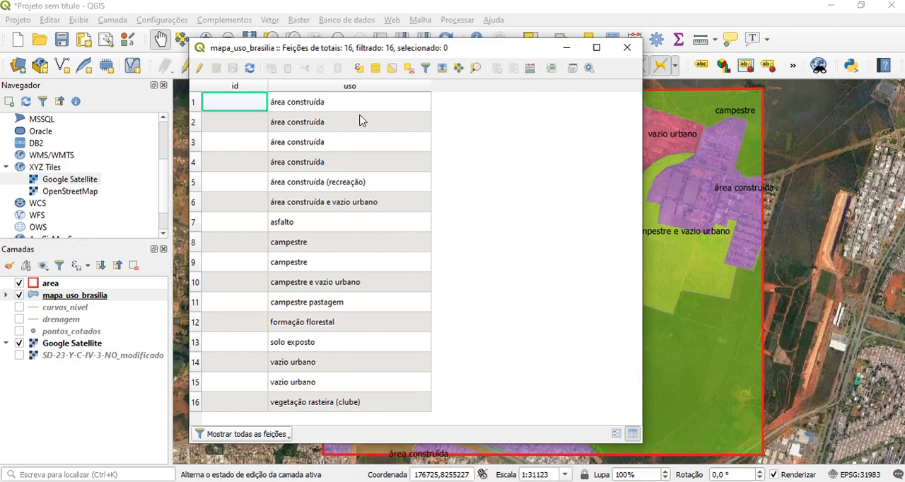
Define a new decimal field named area in the field calculator, with length 10 and precision 2
left_click(530, 70)
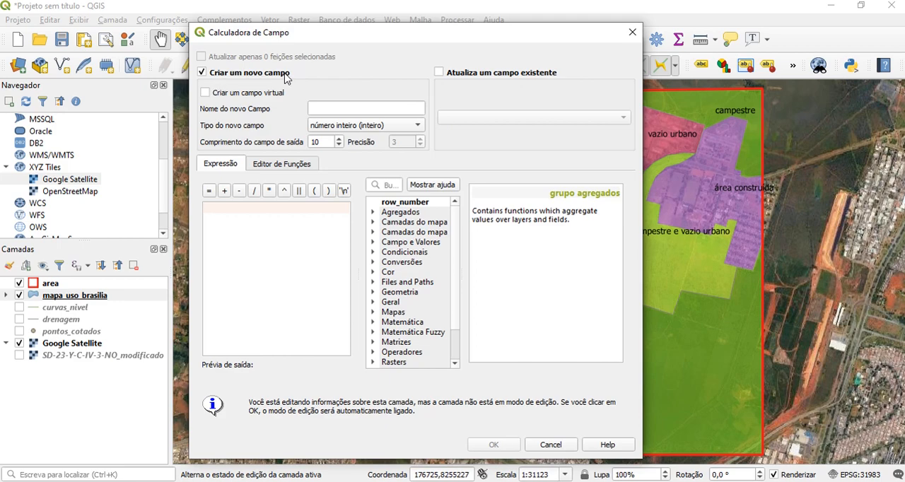
left_click(319, 108)
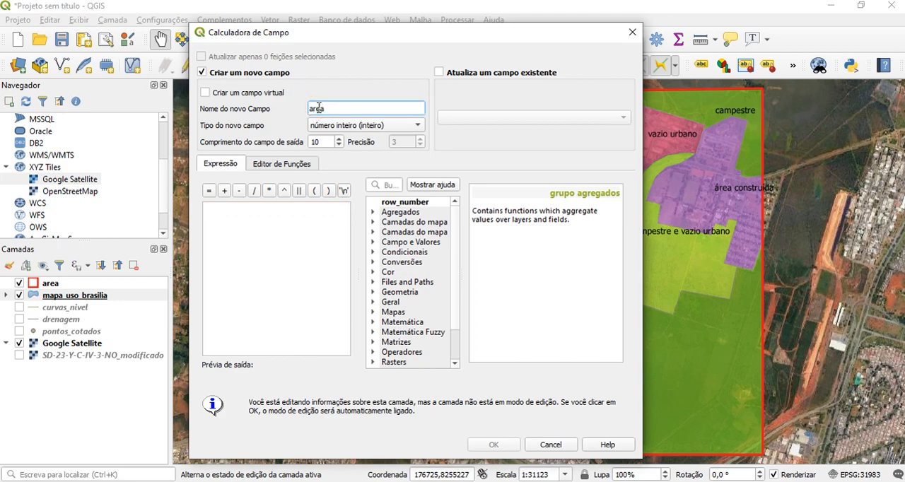
left_click(359, 127)
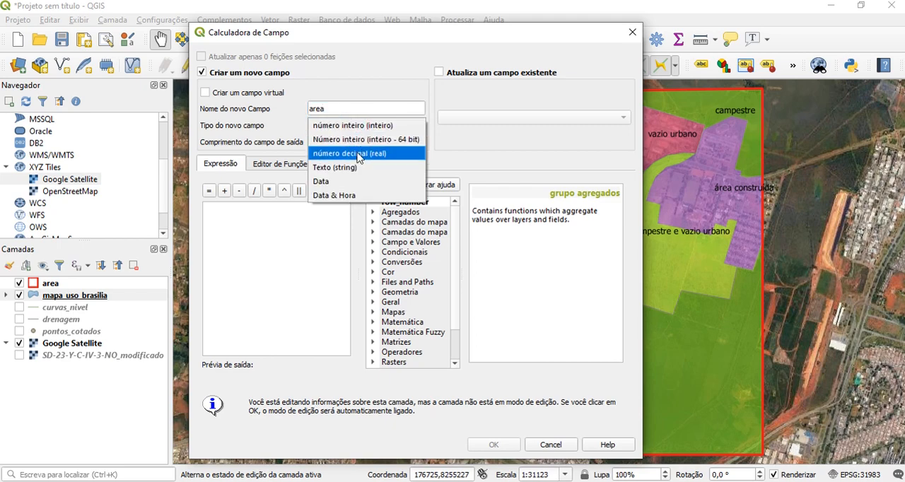
left_click(359, 154)
left_click(421, 140)
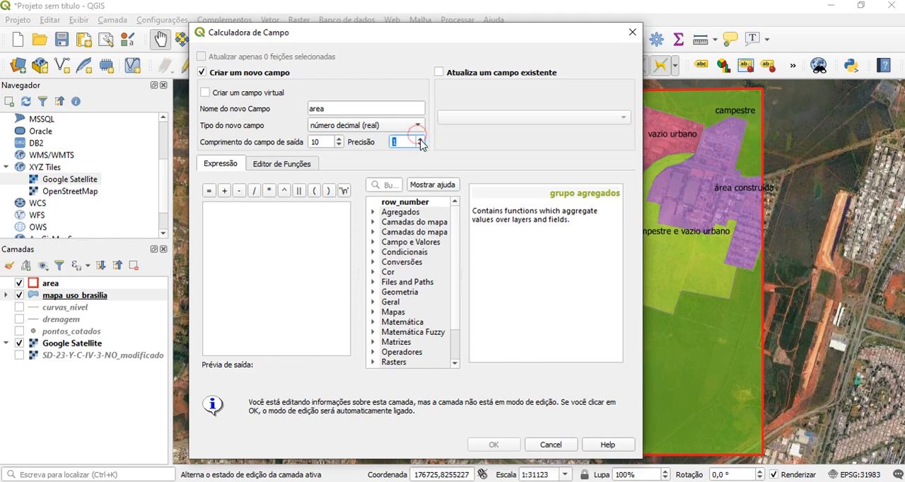
left_click(421, 138)
Fill the new area field using the $area geometry function, divided to convert square metres to hectares
scroll(457, 244, "down", 2)
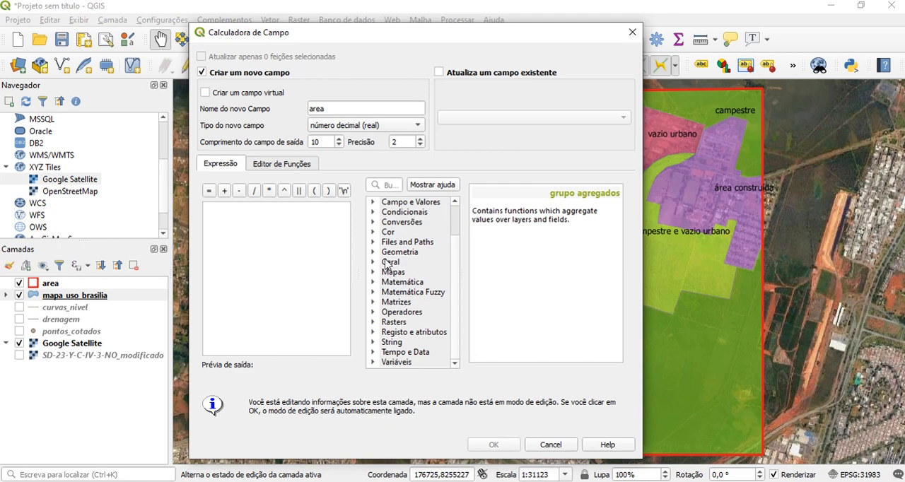
double_click(394, 252)
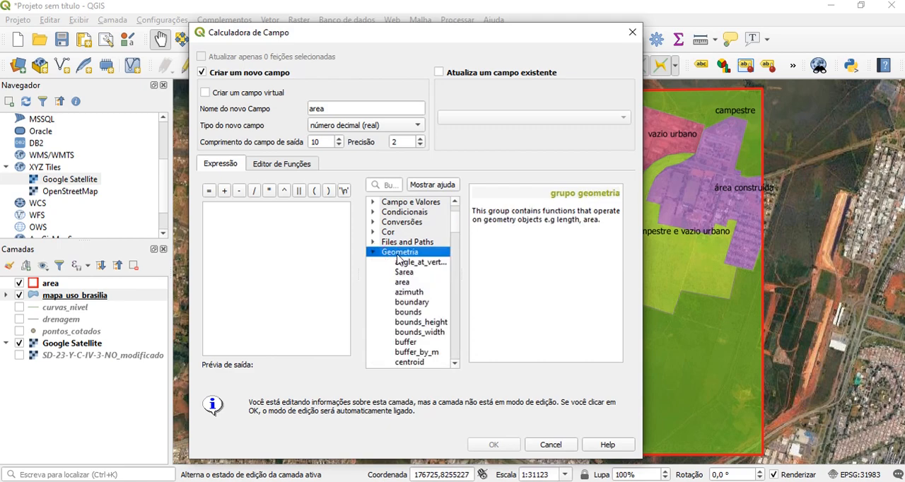
double_click(404, 273)
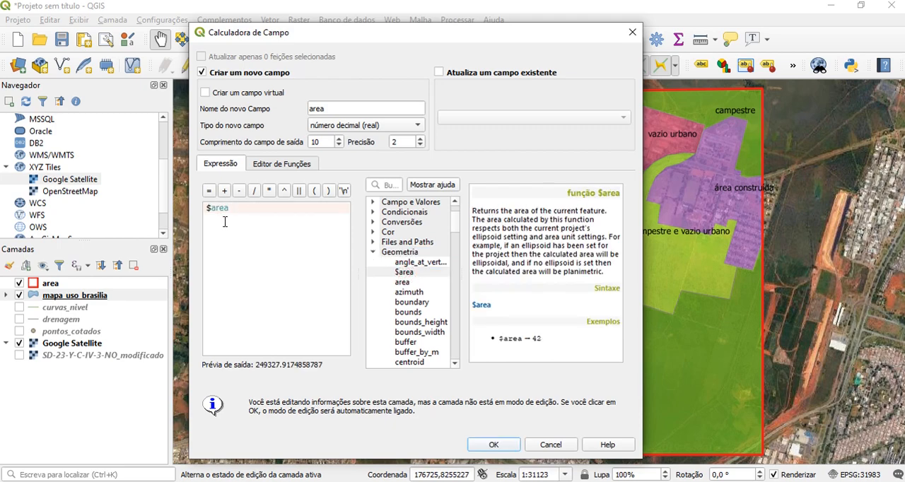
left_click(254, 191)
type("10000")
left_click(499, 442)
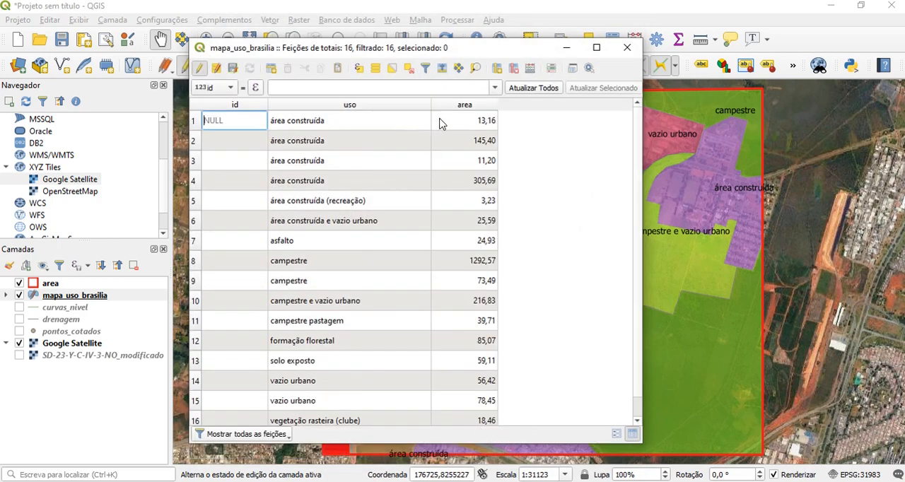